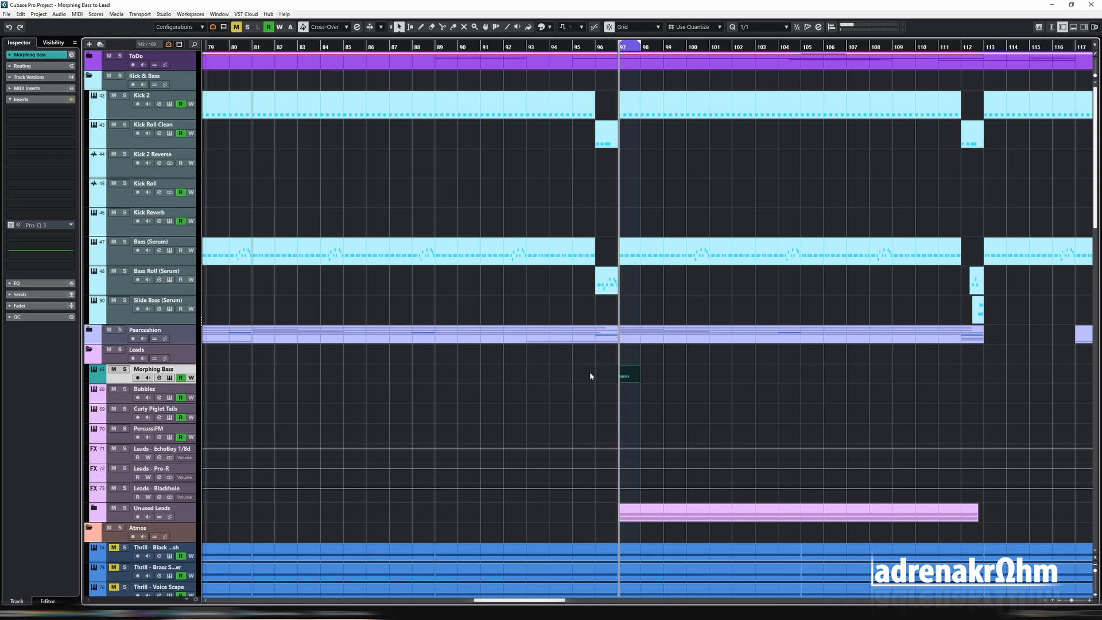
- Play the arrangement from just before bar 95 and audition a note of the Morphing Bass track's Serum patch
click(576, 54)
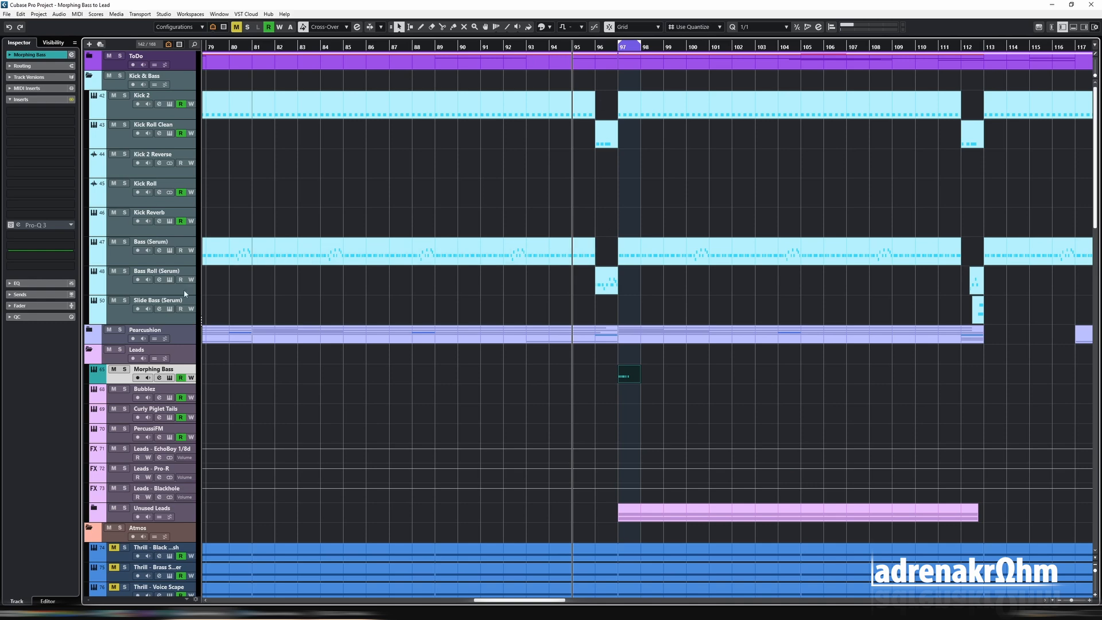
key(space)
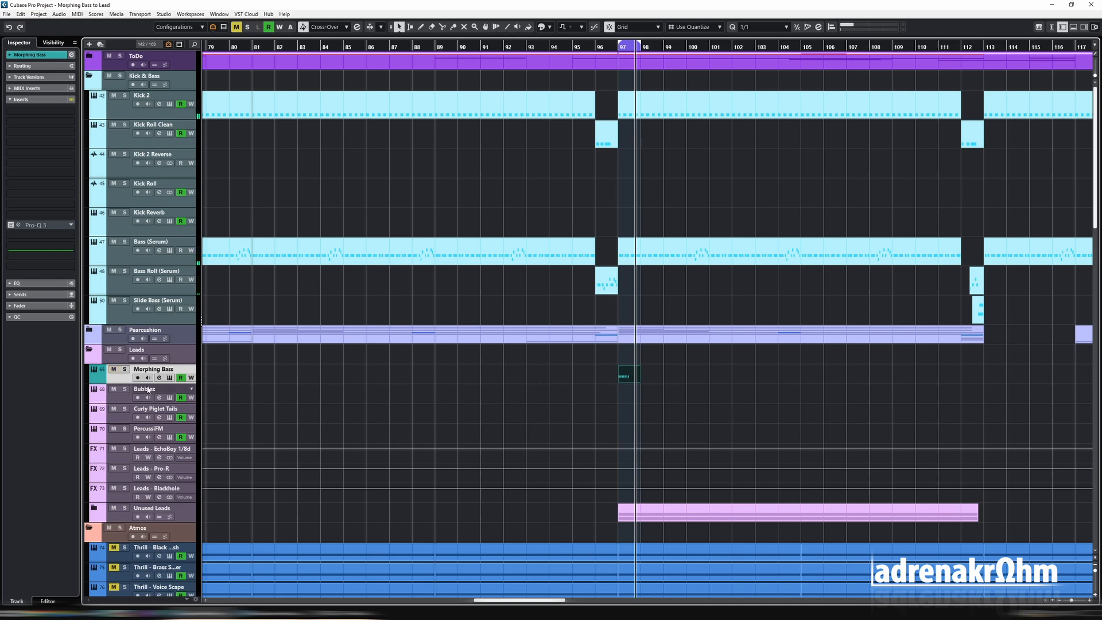
click(169, 378)
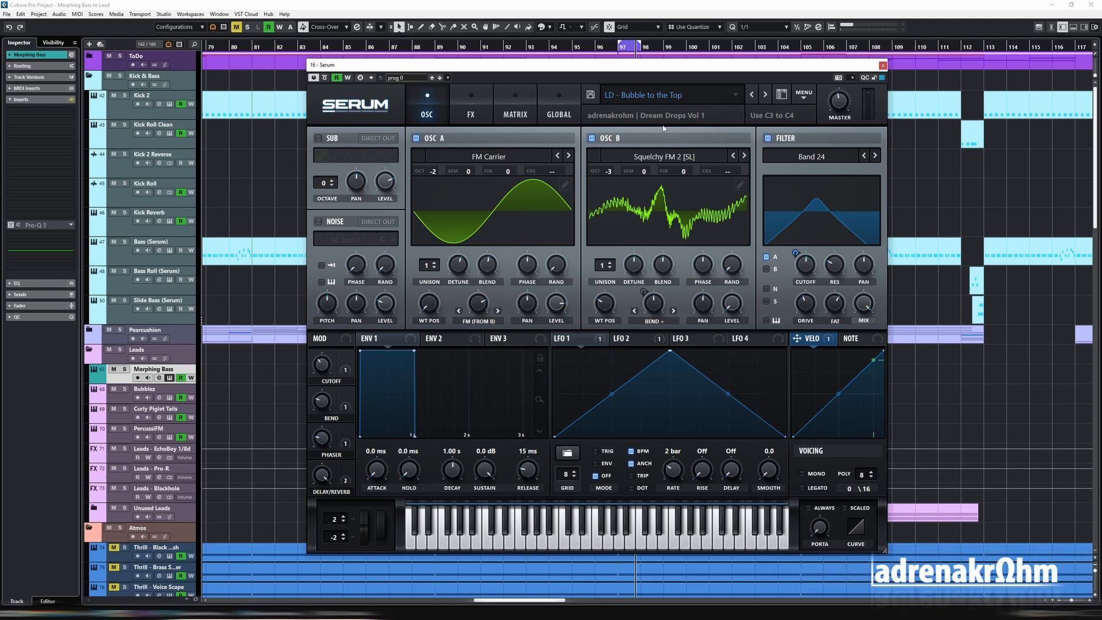
click(567, 543)
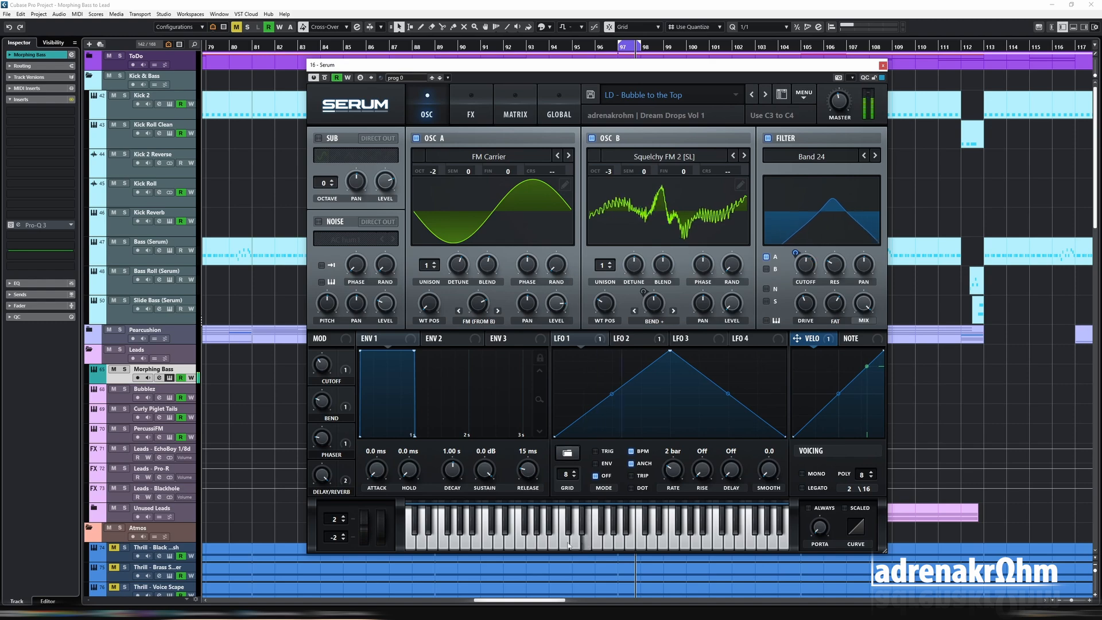
click(883, 65)
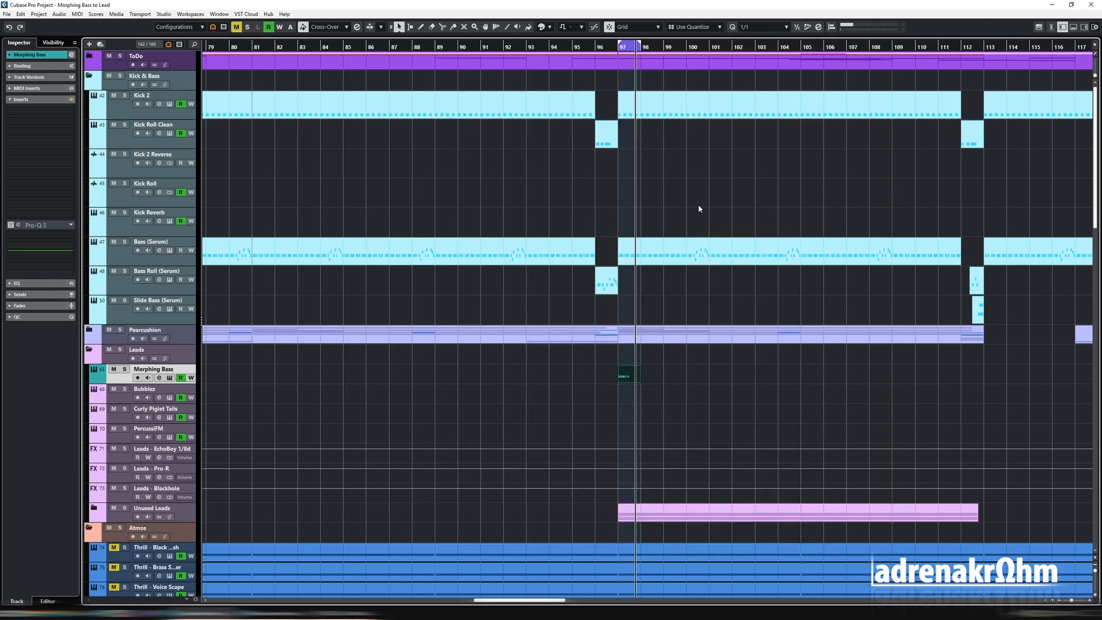
- Fill the whole of bar 97 in the Morphing Bass clip with D#1 notes on a 1/16 grid by quantizing and duplicating
double_click(625, 378)
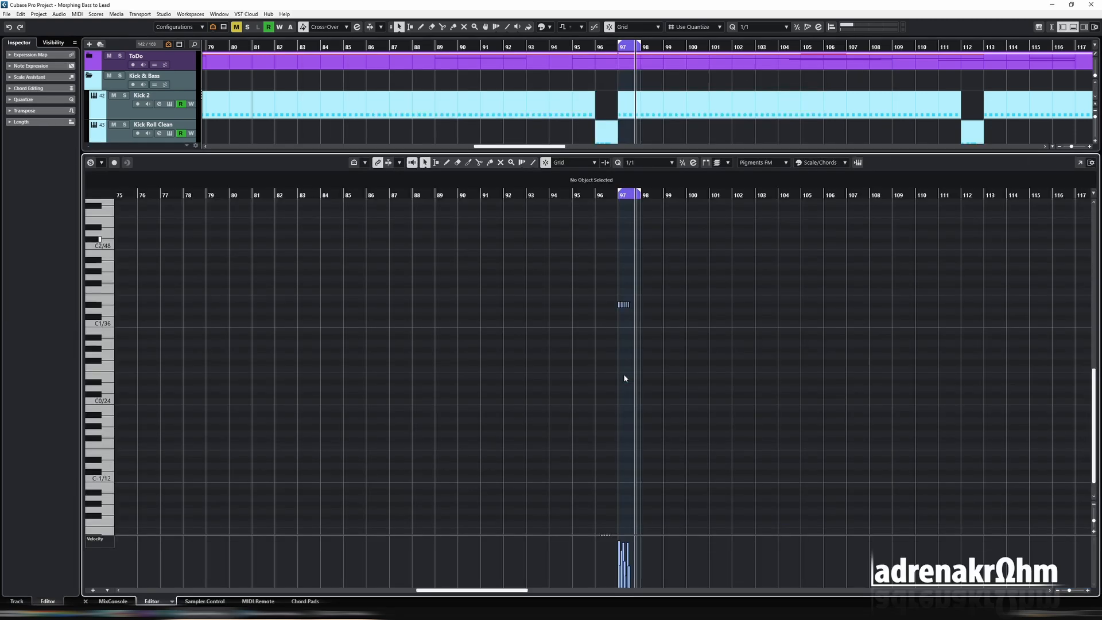
key(h)
key(h)
key(h)
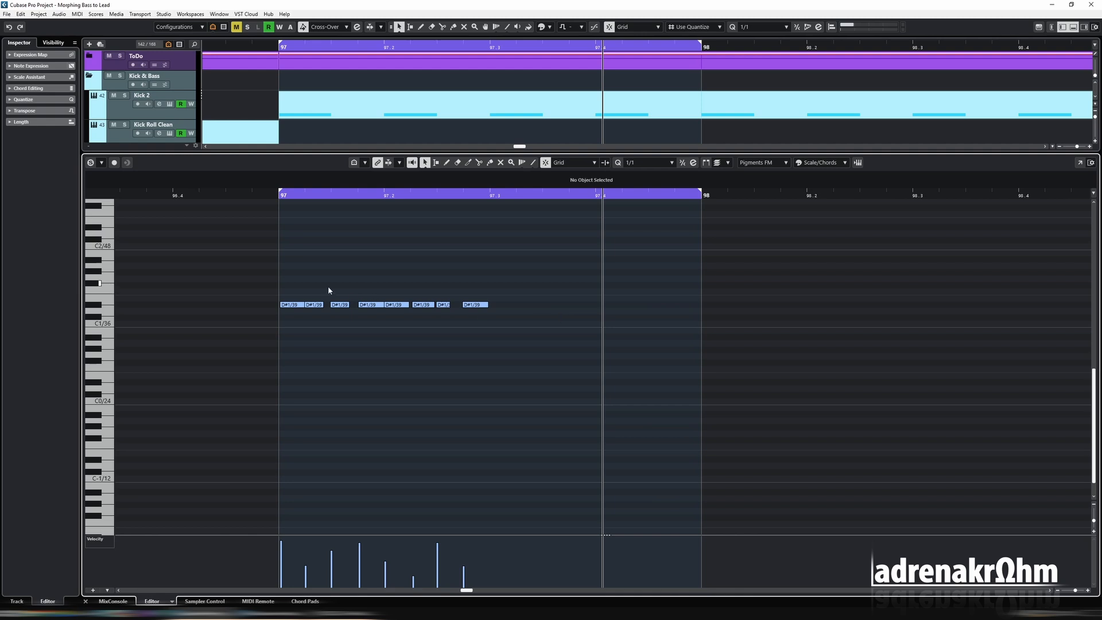
drag(328, 291, 498, 317)
key(Delete)
key(q)
key(ctrl+d)
key(ctrl+d)
key(ctrl+d)
key(ctrl+d)
key(ctrl+d)
key(ctrl+d)
key(ctrl+d)
drag(261, 289, 745, 344)
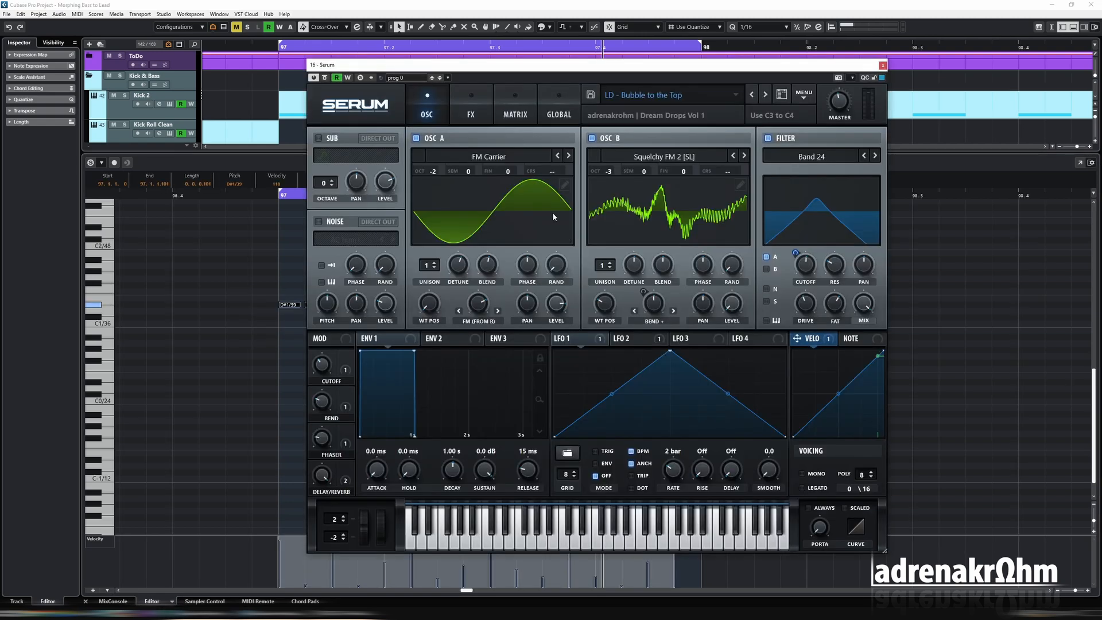
click(516, 115)
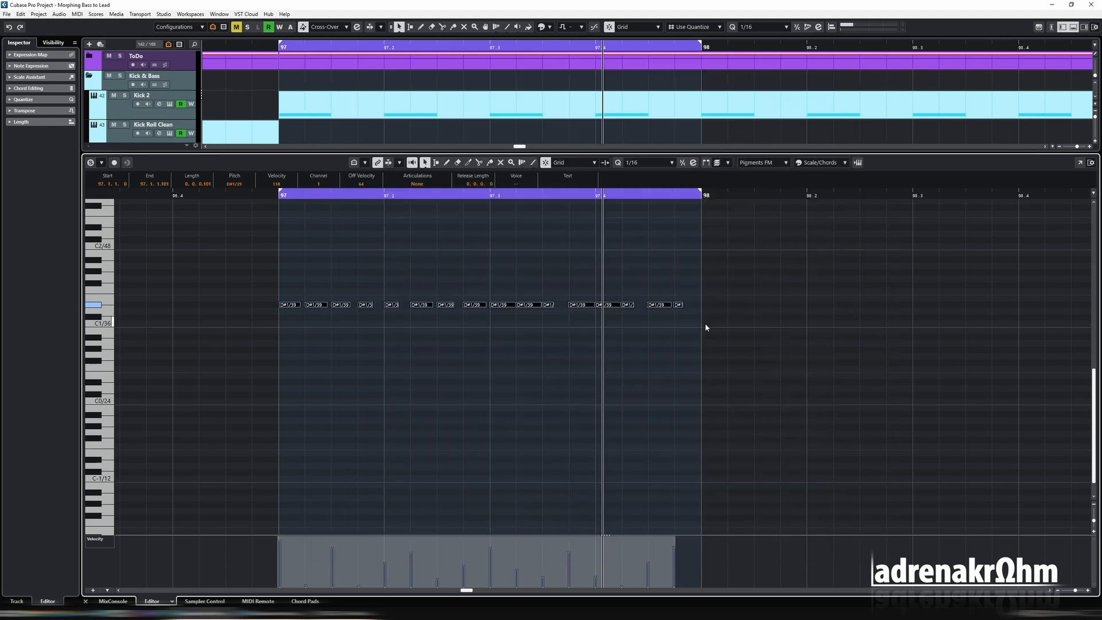
- Transpose all notes of the Morphing Bass clip up two octaves, from D#1 to D#3
key(shift+m)
key(Return)
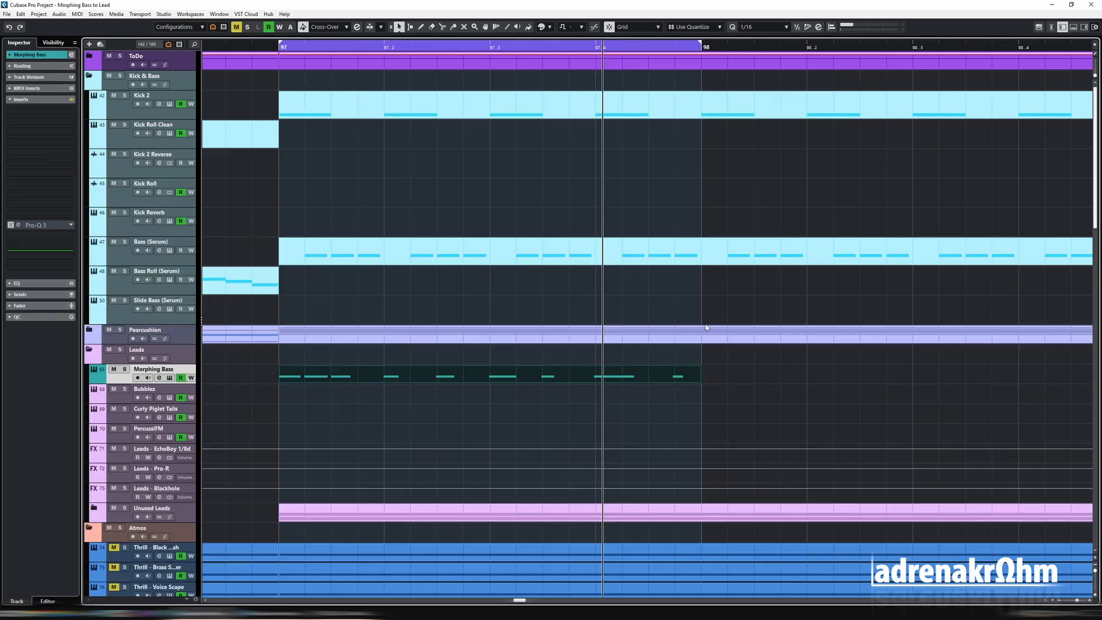
key(Return)
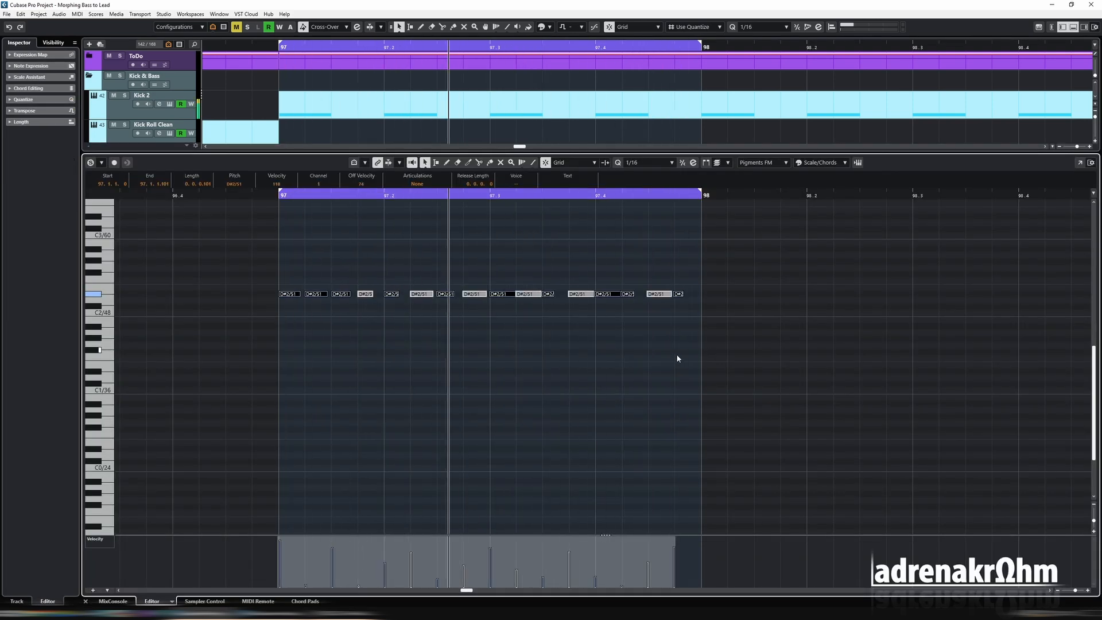
key(shift+Up)
key(e)
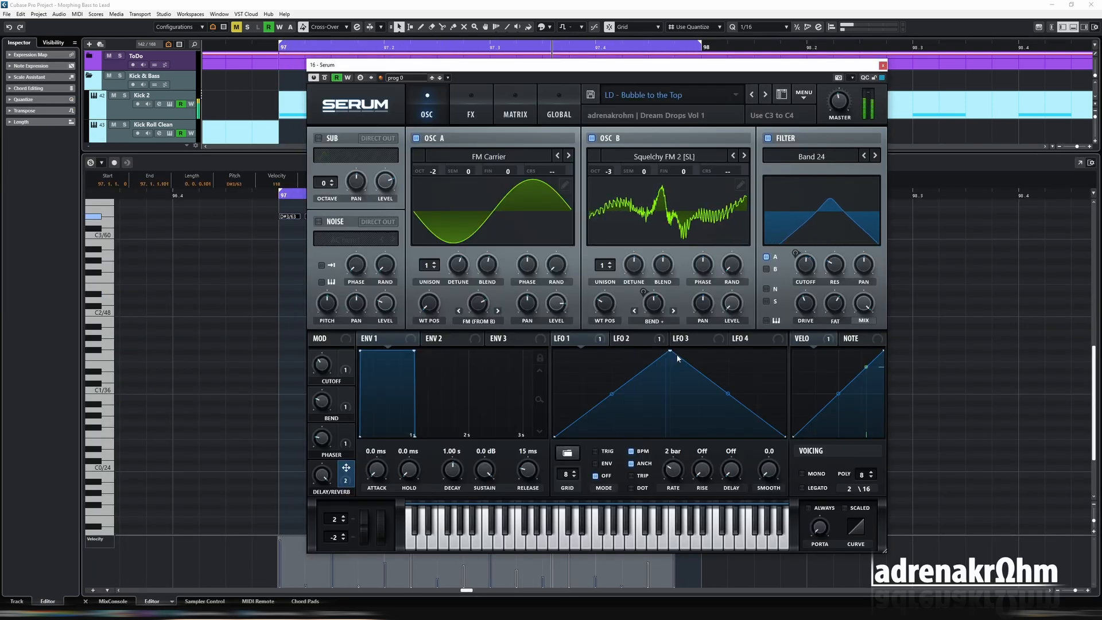
key(e)
scroll(671, 352, up, 3)
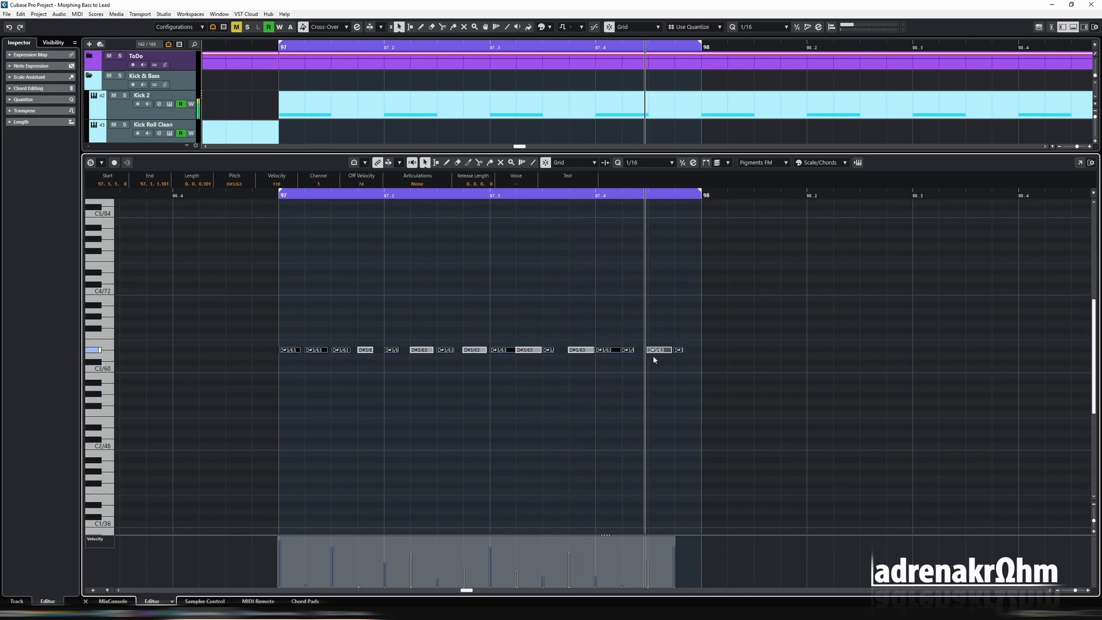
key(Return)
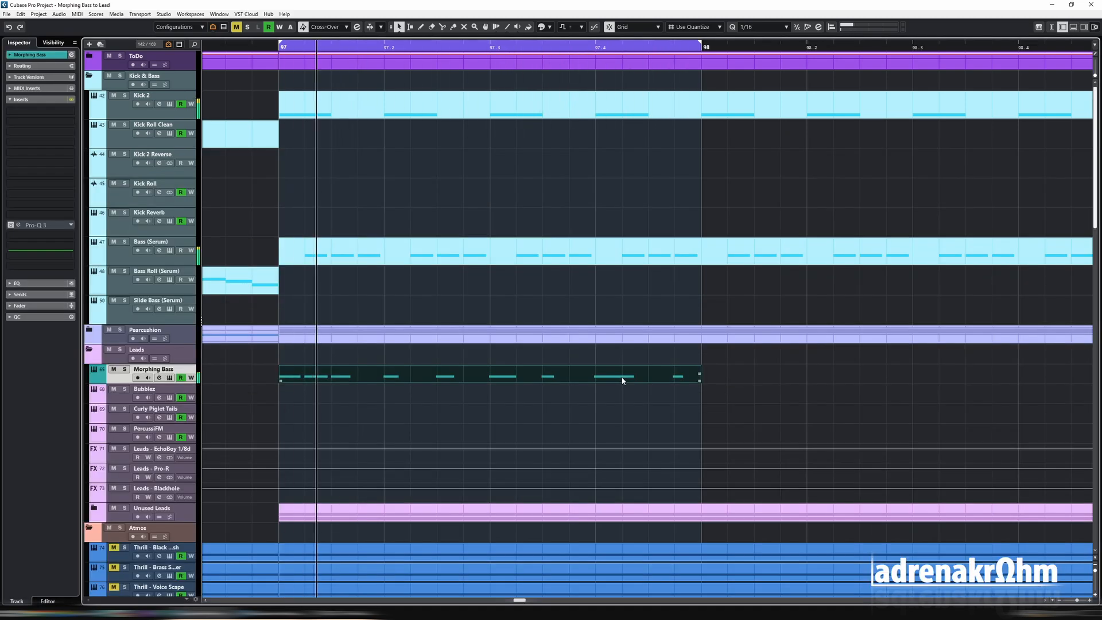
- Extend the Morphing Bass pattern over four bars, 97 through 100, and set the loop range to those bars
key(g)
key(g)
key(g)
key(g)
key(g)
key(g)
key(g)
key(g)
key(g)
key(g)
key(g)
key(g)
key(g)
key(g)
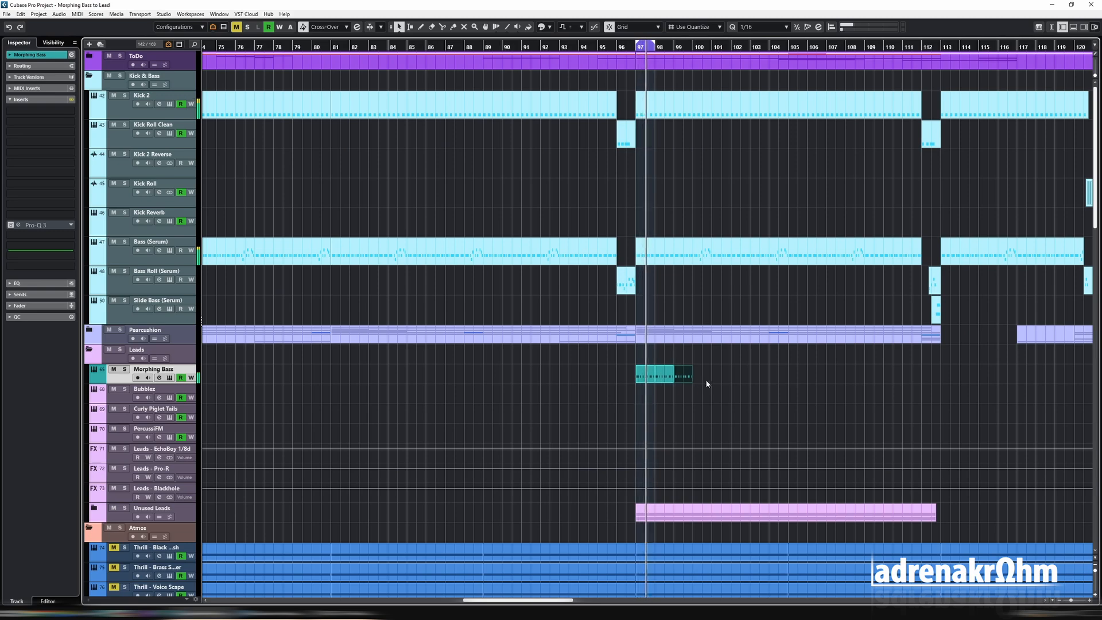
key(Return)
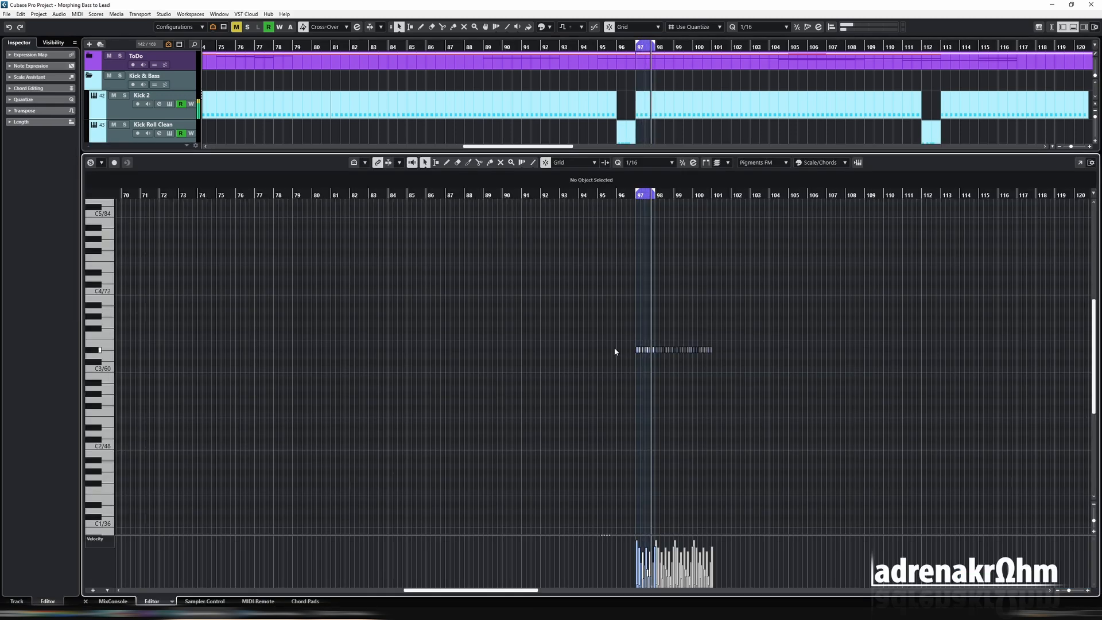
key(Return)
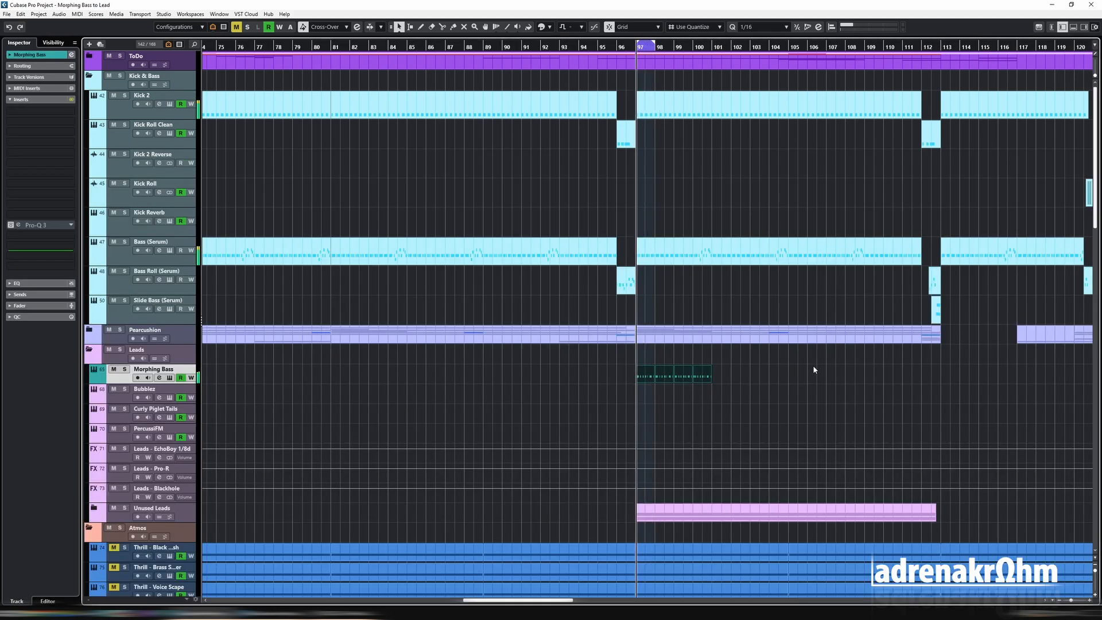
key(Return)
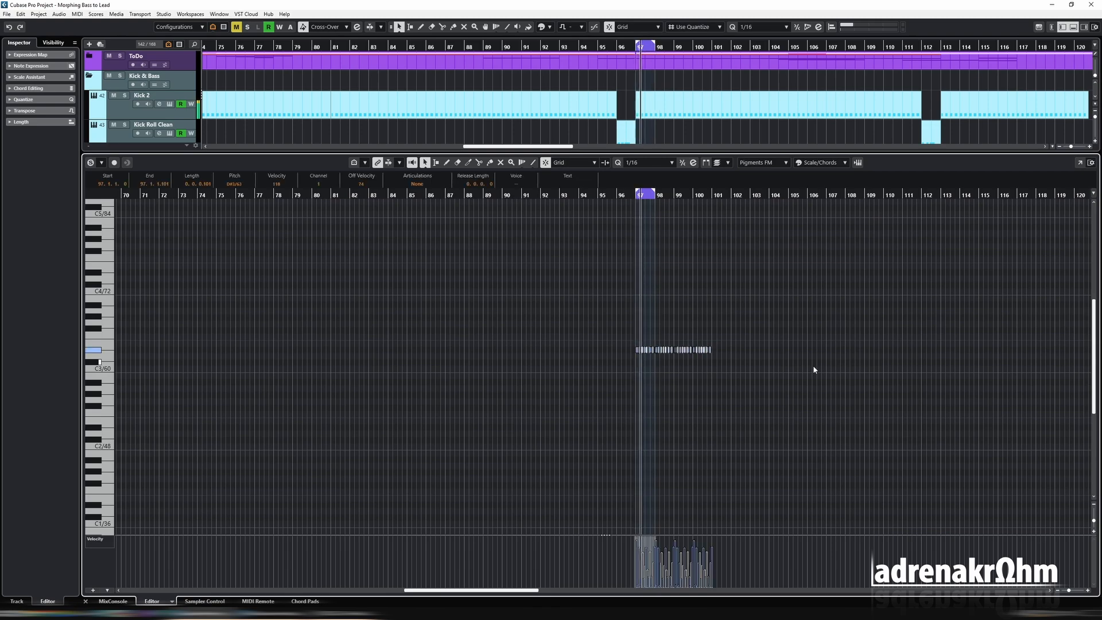
key(Return)
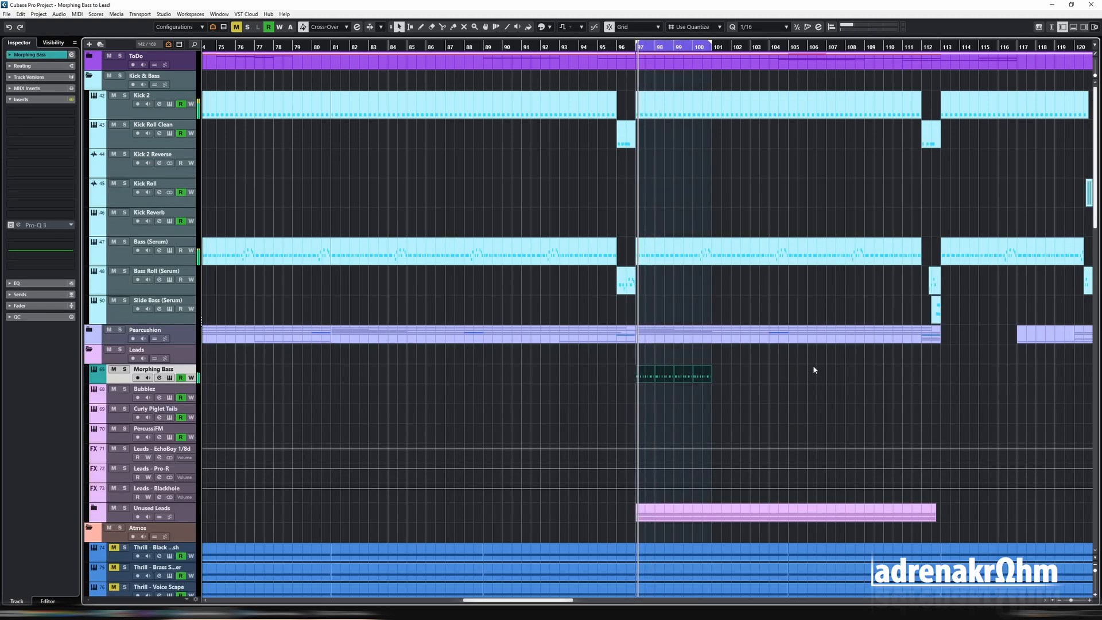
- Vary the velocities and lengths of the Morphing Bass notes across the four bars
key(Return)
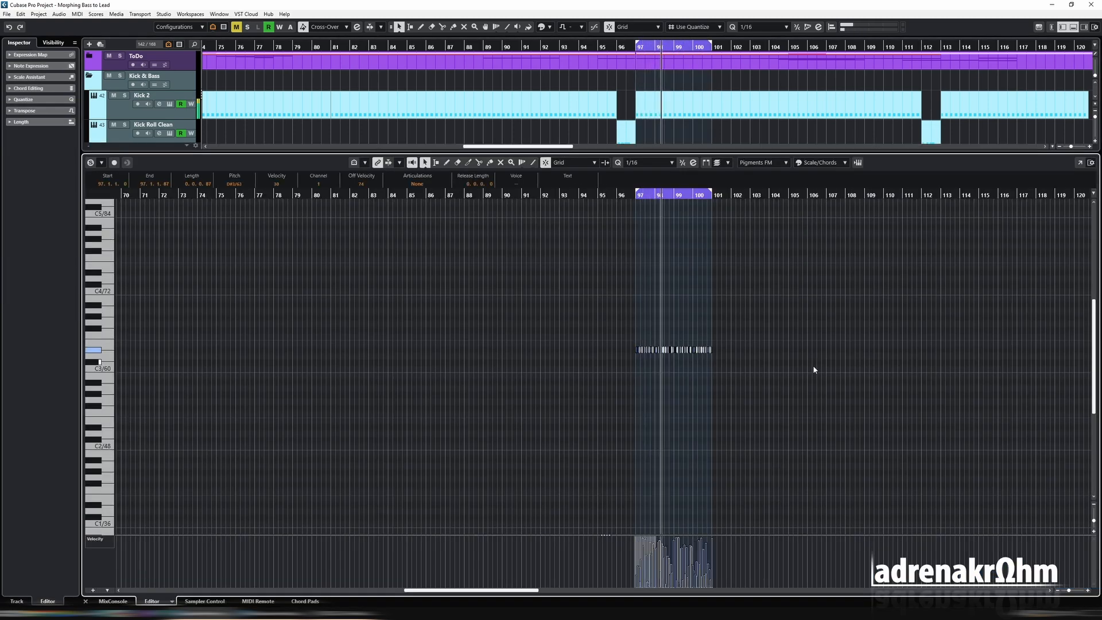
key(h)
key(h)
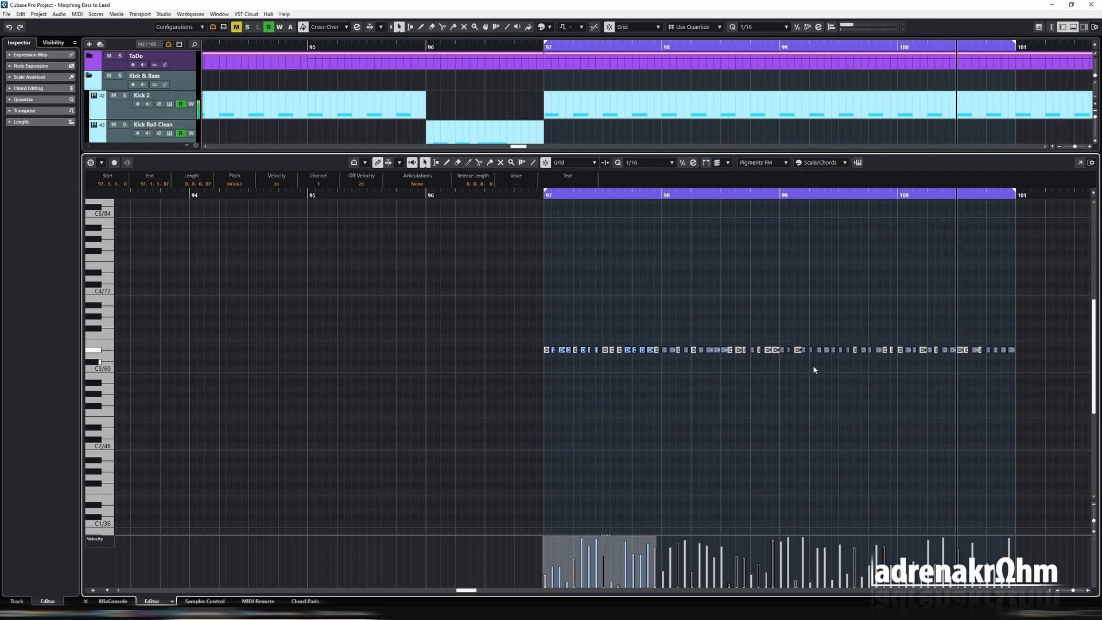
key(Return)
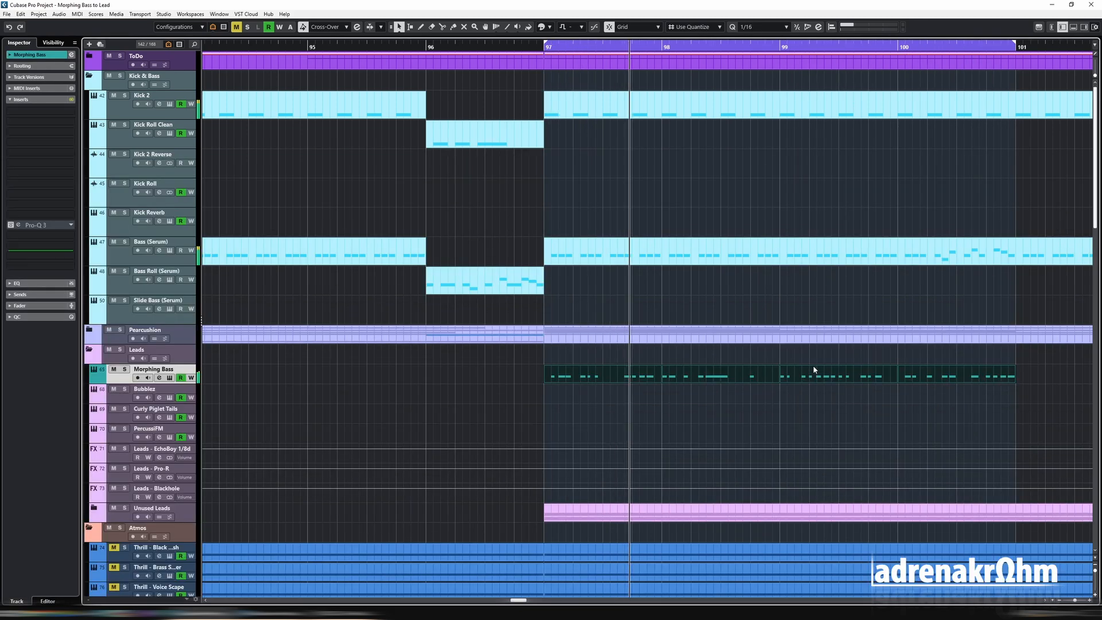
- Open the Morphing Bass track's Serum instrument and play the four-bar loop with that track soloed
key(g)
key(g)
key(g)
key(g)
key(g)
key(g)
key(g)
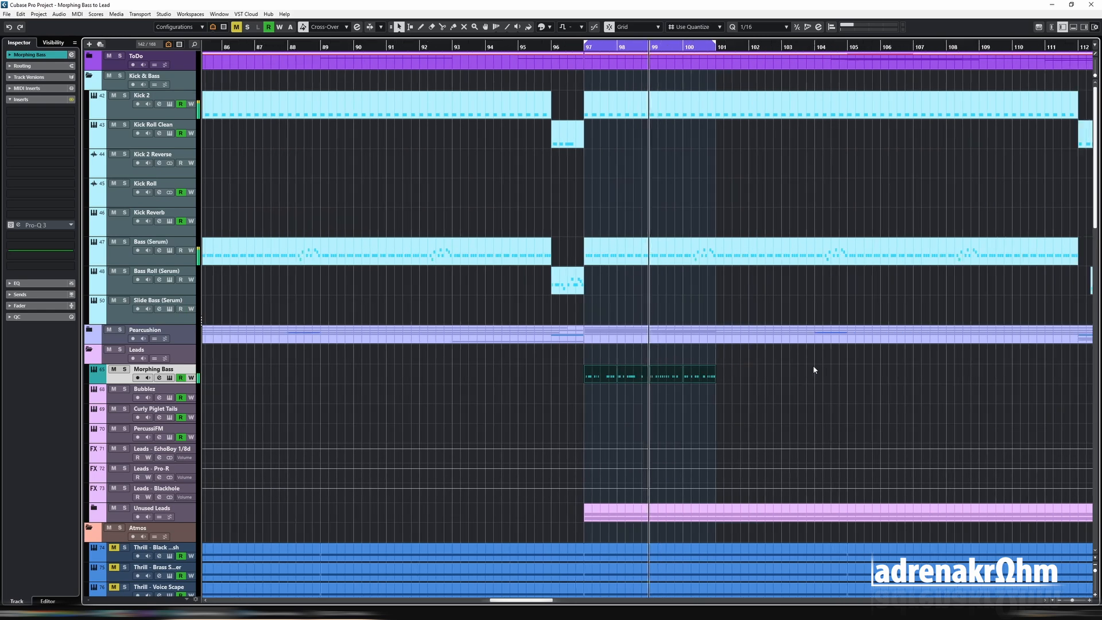
key(h)
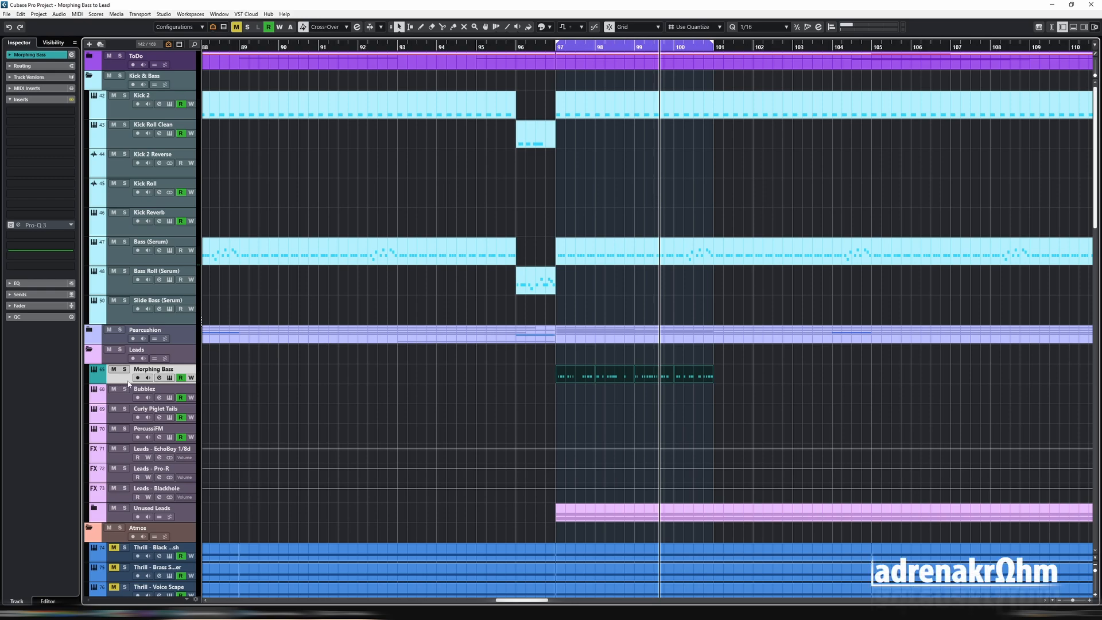
click(169, 378)
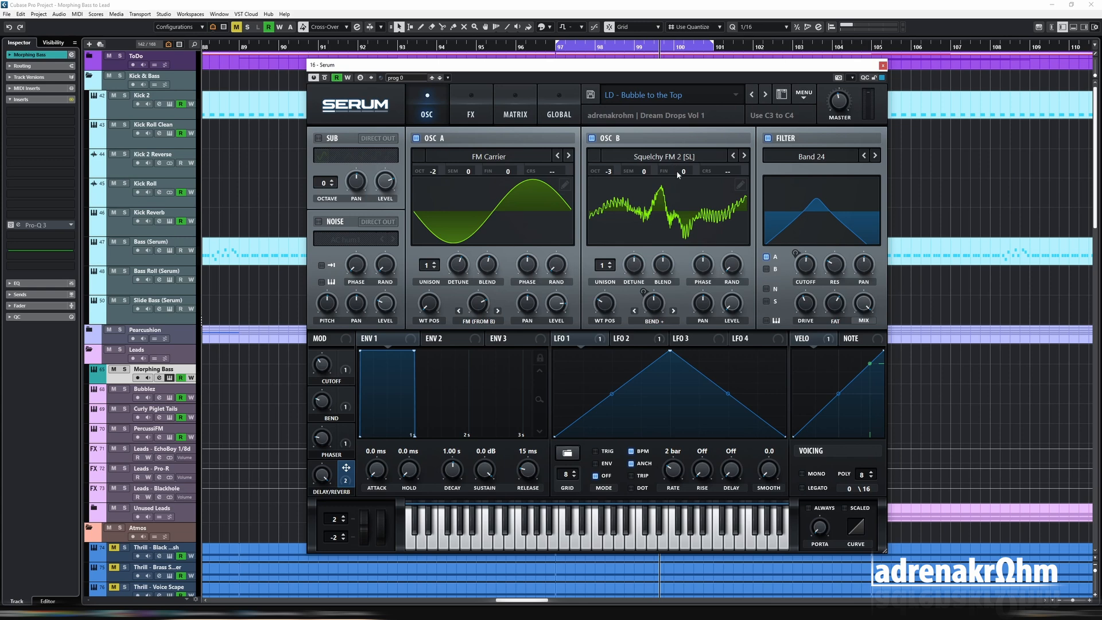
key(s)
key(space)
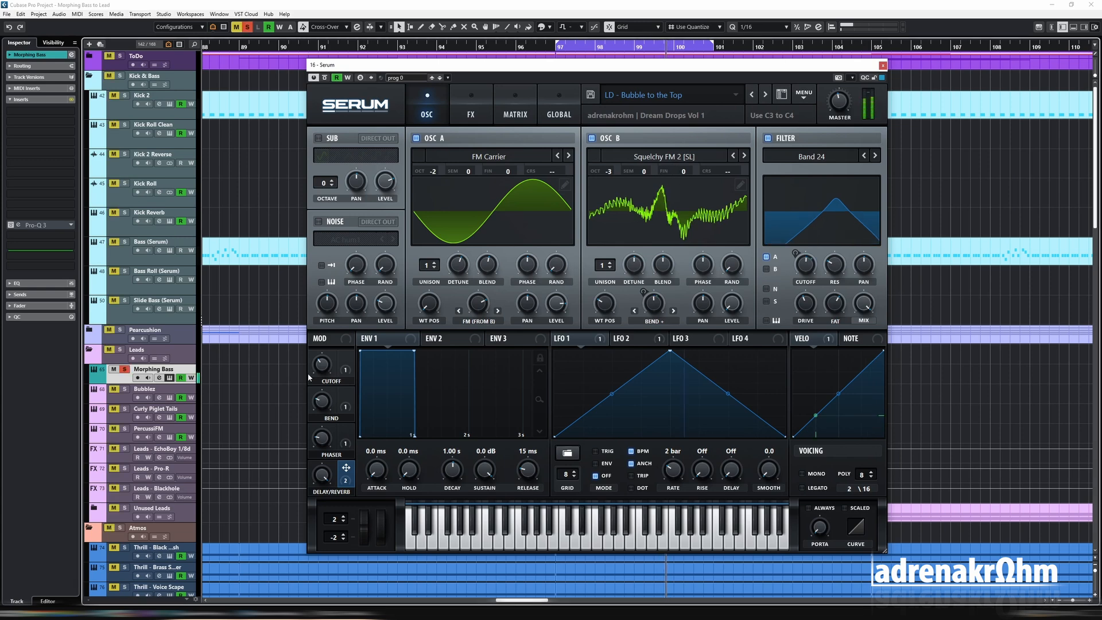
- Remove the filter cutoff assignment and the label from macro 1 in Serum
mouse_move(324, 367)
mouse_down()
mouse_move(333, 326)
mouse_move(323, 370)
mouse_up()
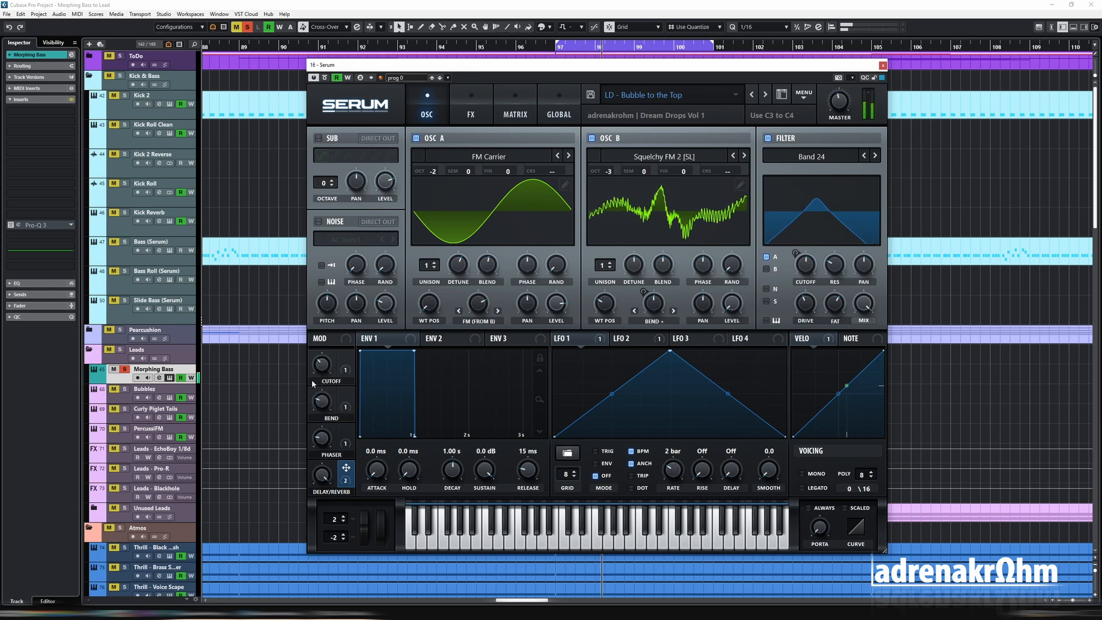
right_click(343, 377)
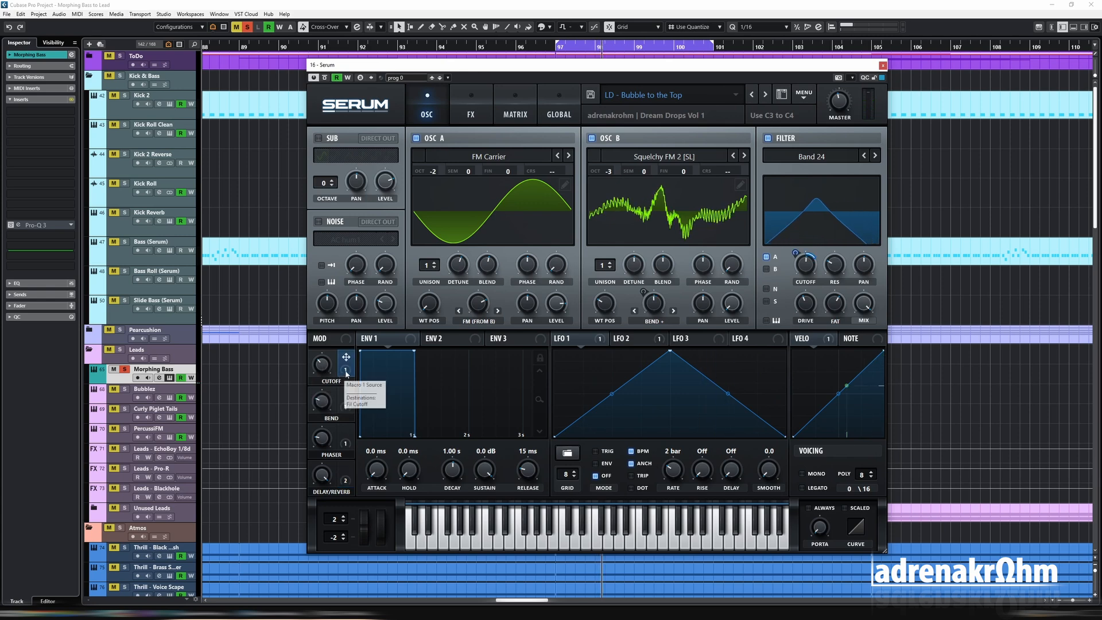
click(372, 400)
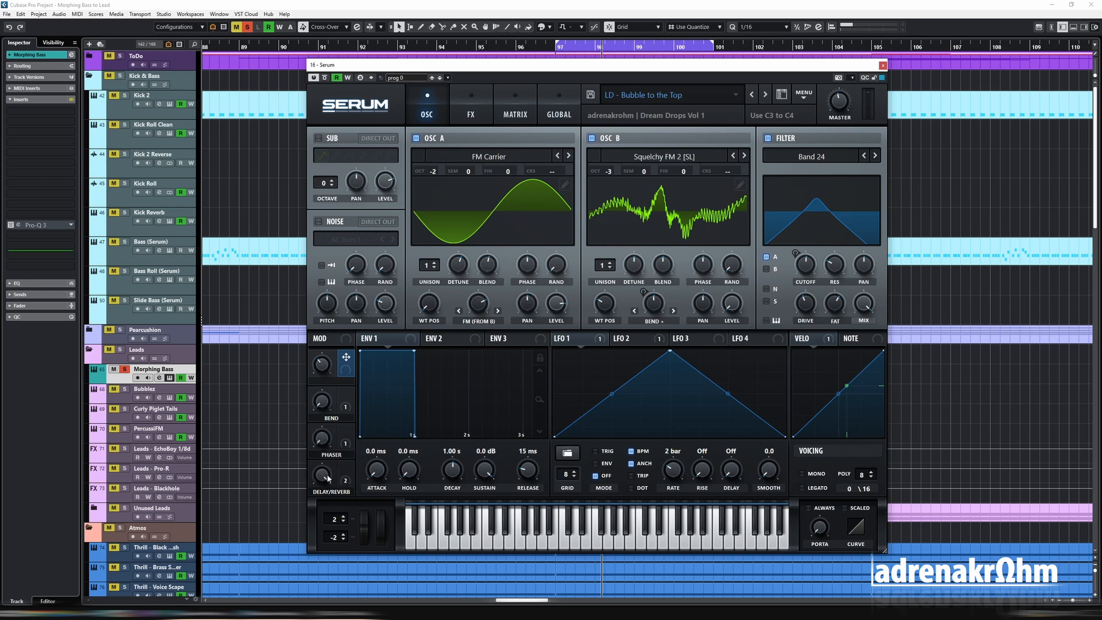
- Sweep oscillator A's wavetable position through the FM Carrier waveforms and return it to the first frame
drag(429, 309, 427, 253)
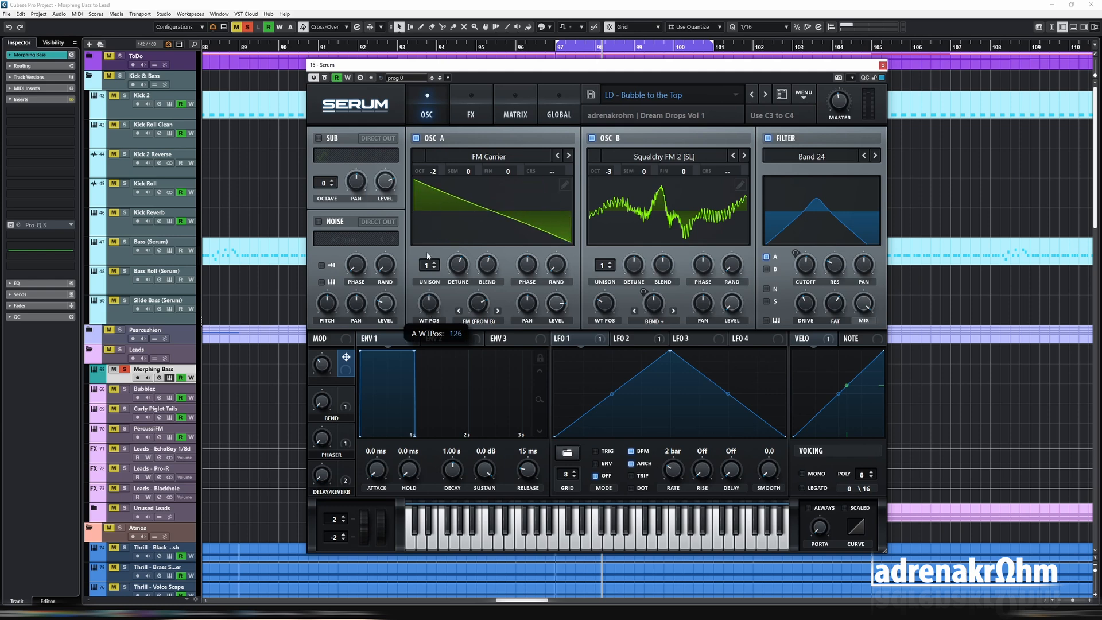
drag(428, 256, 426, 198)
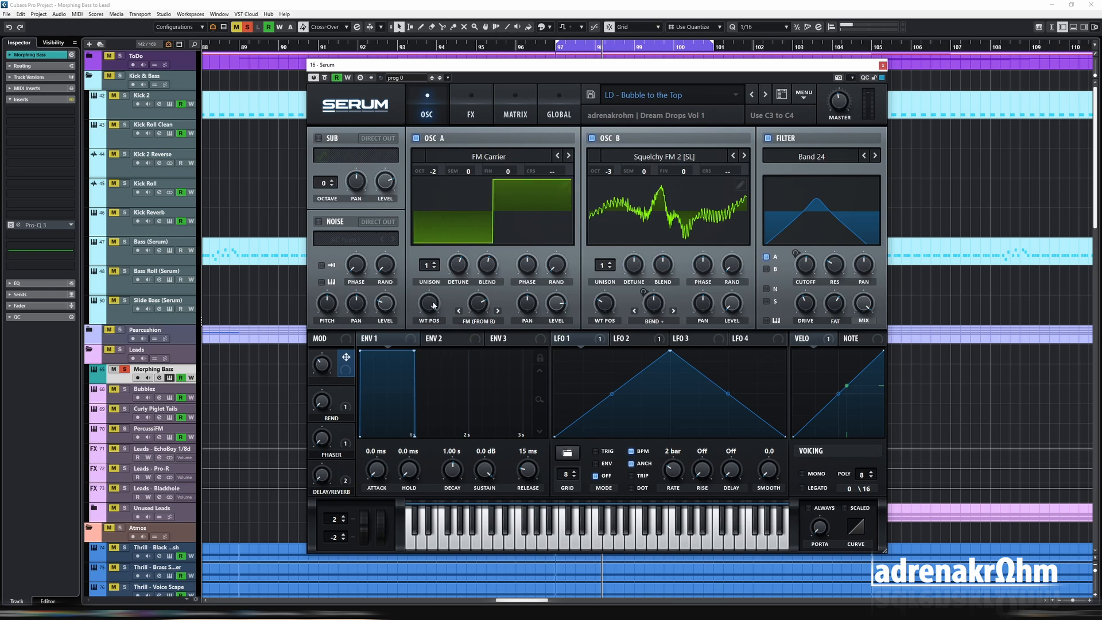
drag(433, 305, 436, 317)
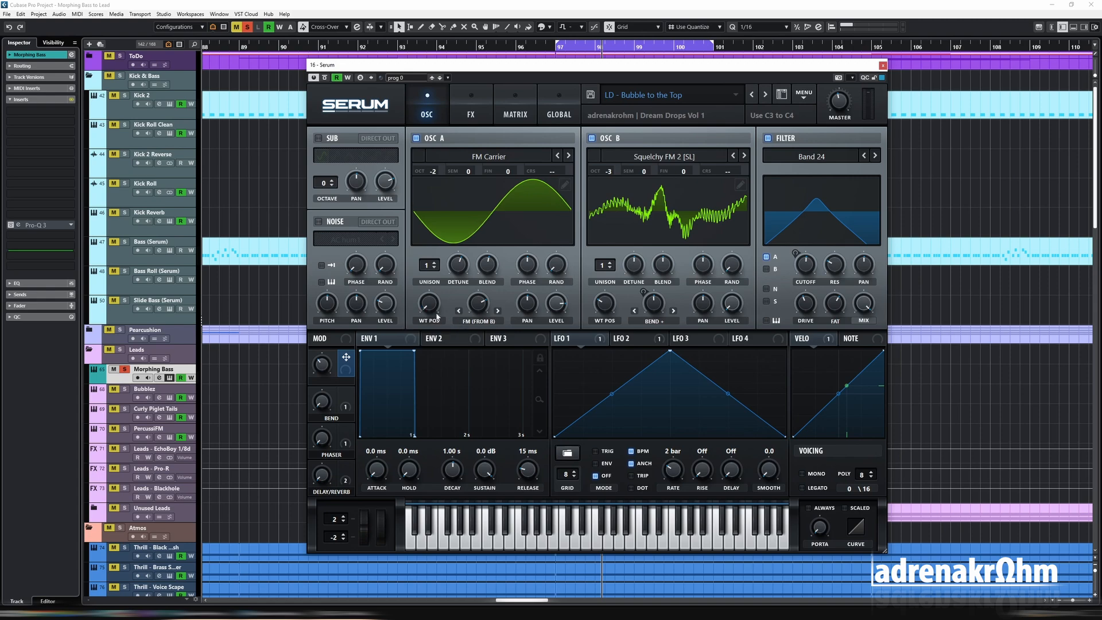
- Remove every frame from the second to the end of oscillator A's wavetable, keeping only the first sine frame
click(563, 184)
click(563, 188)
click(365, 465)
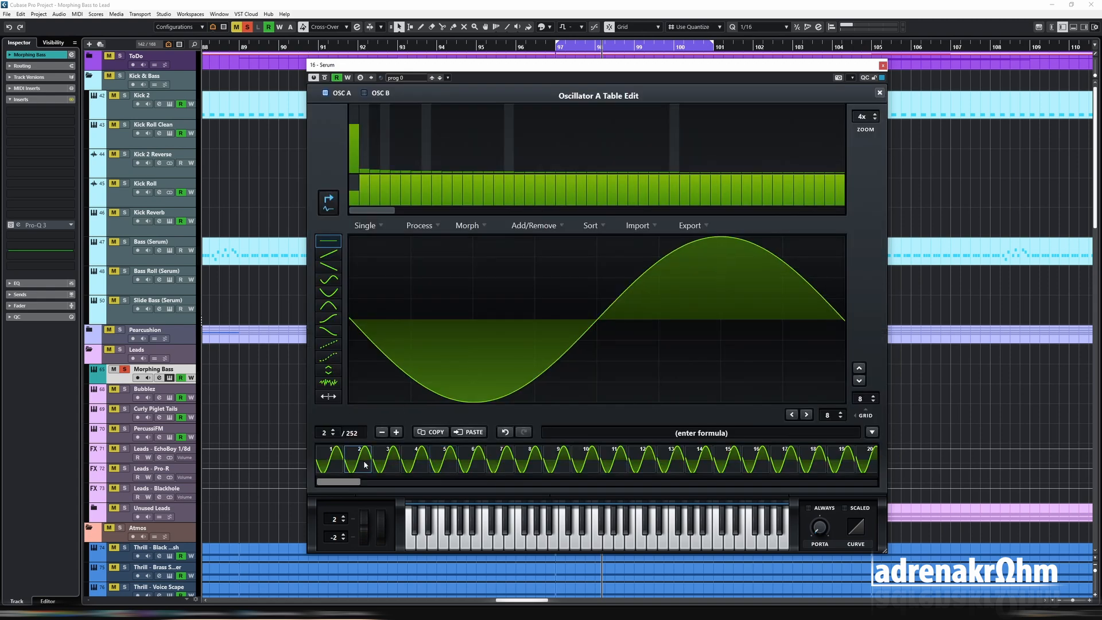
click(561, 227)
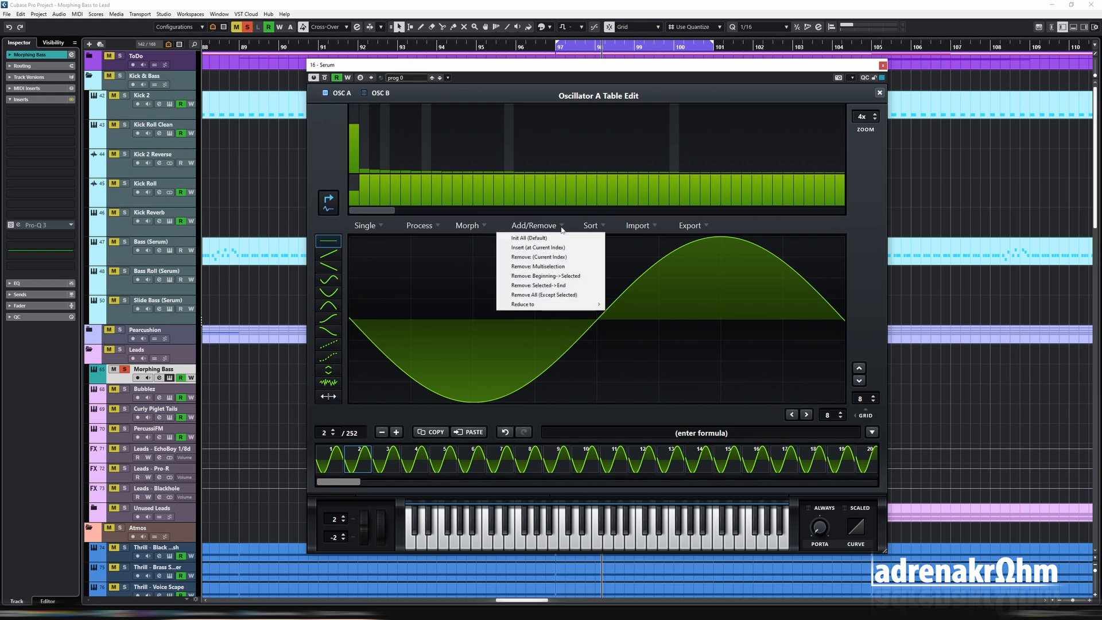
click(556, 286)
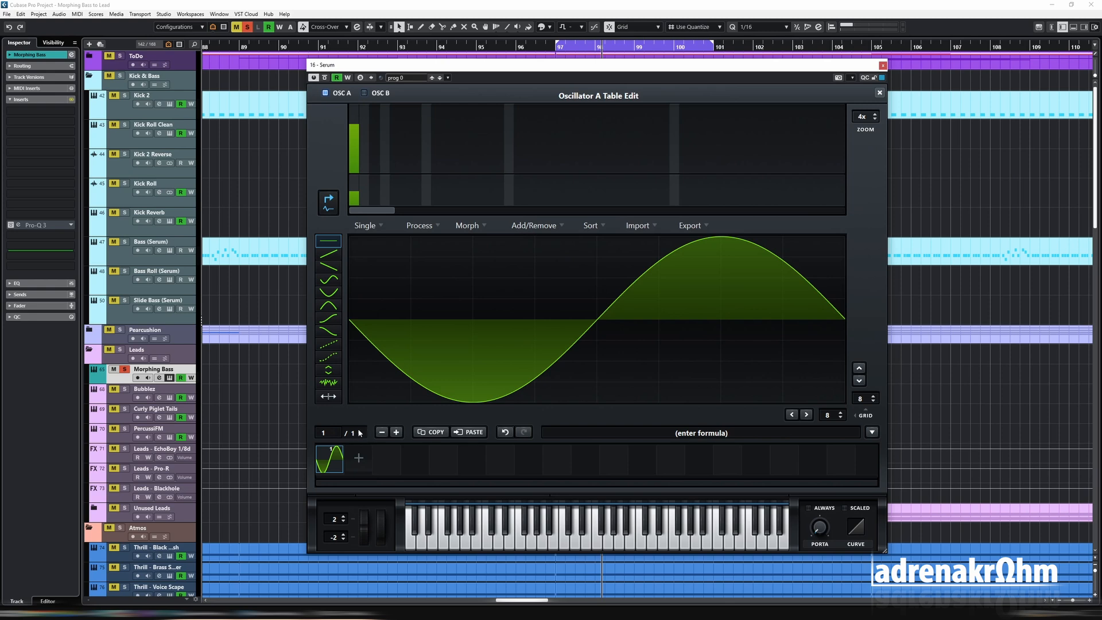
- Add a second frame to oscillator A's wavetable and draw a full-width descending saw wave in it
click(359, 457)
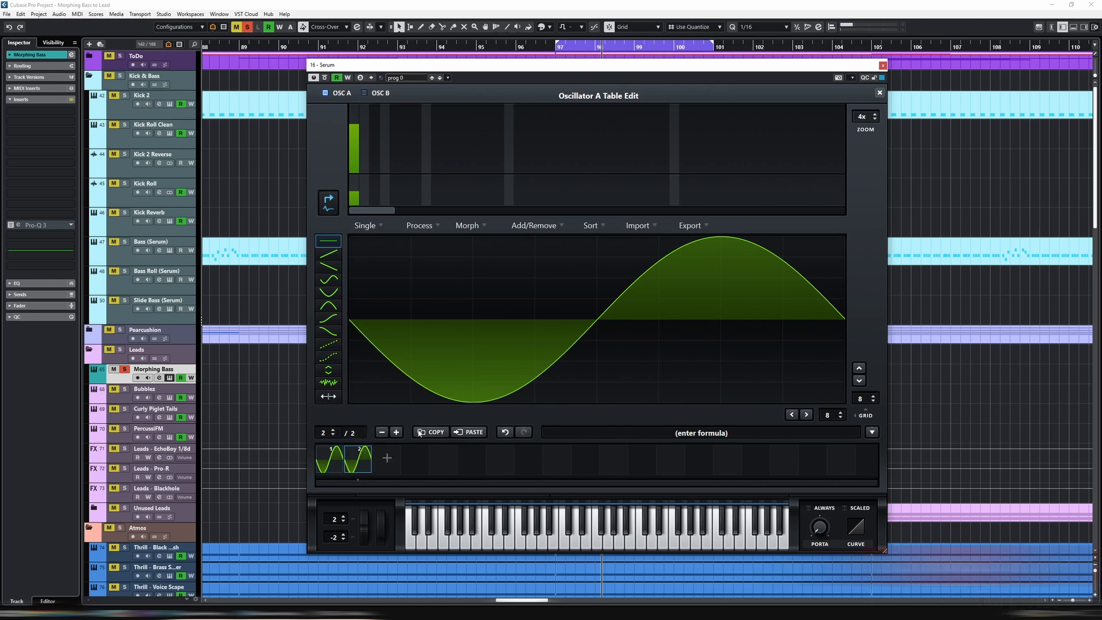
click(335, 265)
mouse_move(351, 238)
mouse_down()
mouse_move(765, 373)
mouse_move(802, 395)
mouse_up()
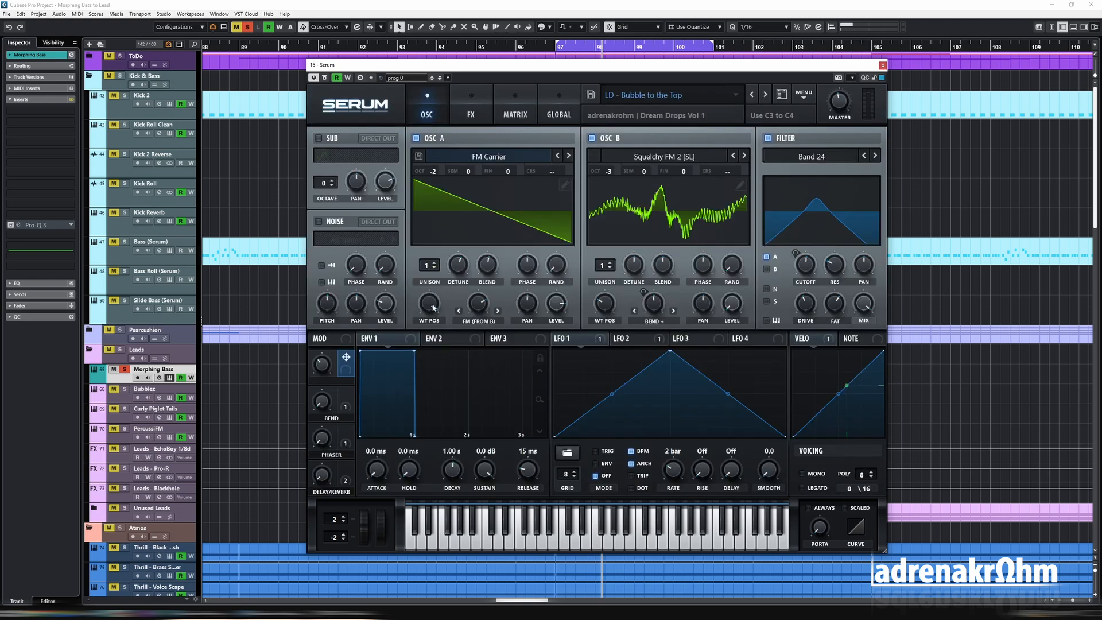
- Sweep oscillator A's wavetable position between the sine and saw frames to compare them
mouse_move(431, 307)
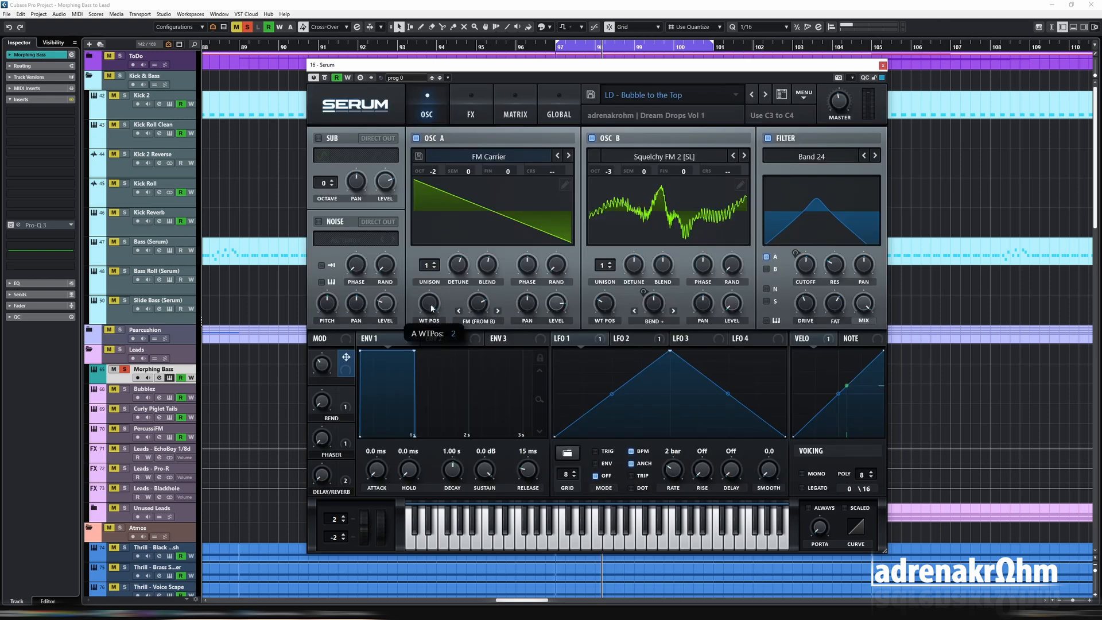
drag(440, 335, 441, 444)
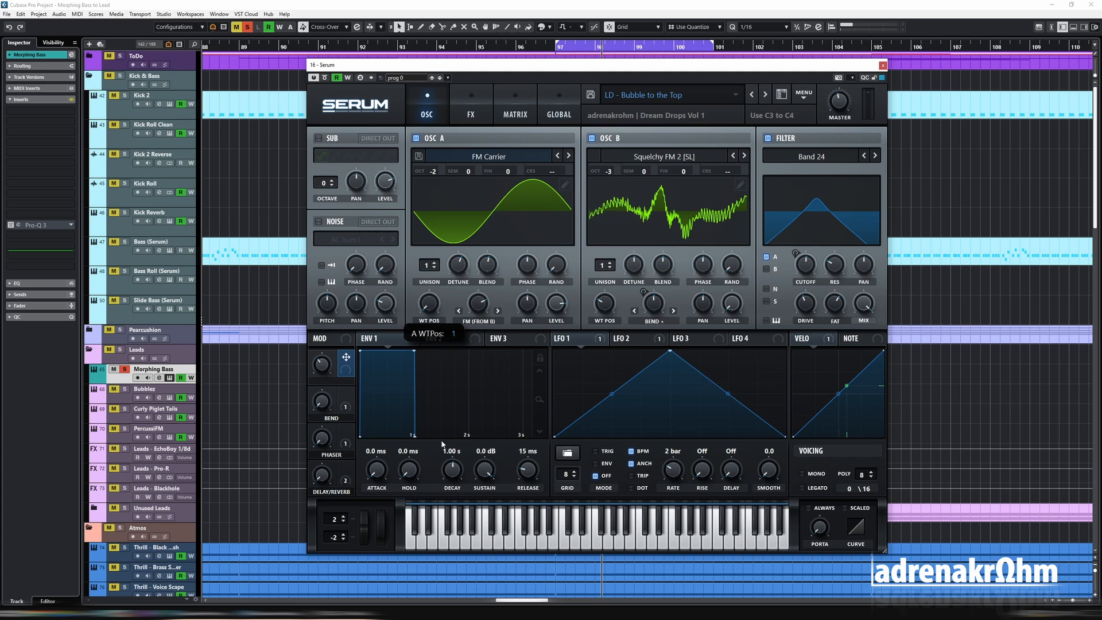
drag(436, 360, 433, 326)
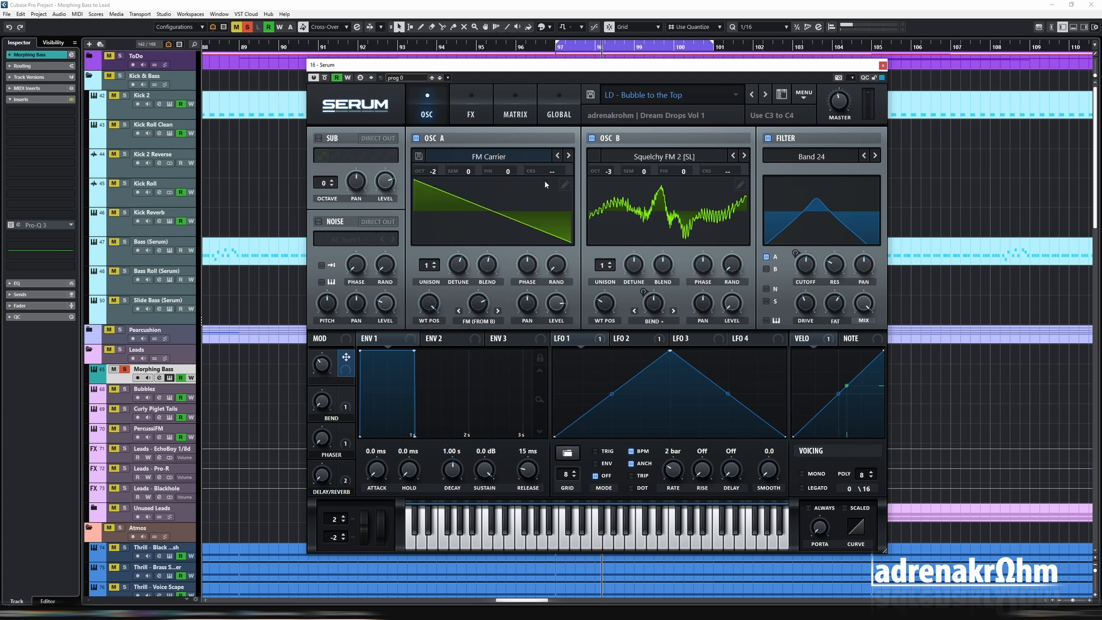
- Apply a crossfade morph between the two frames of oscillator A's wavetable and close the wavetable editor
click(565, 186)
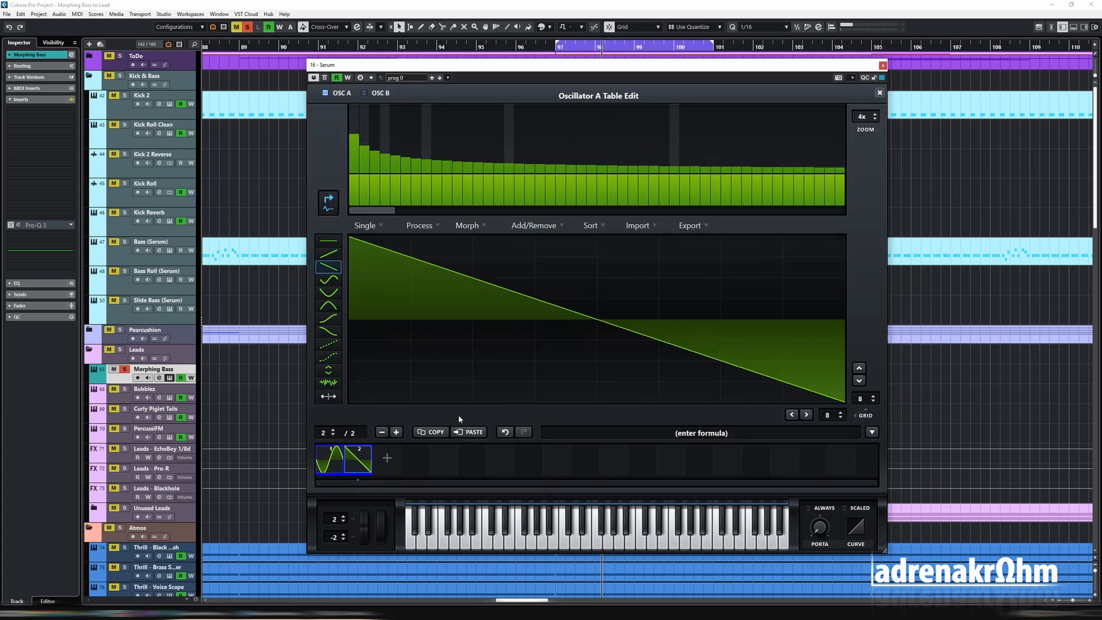
click(486, 230)
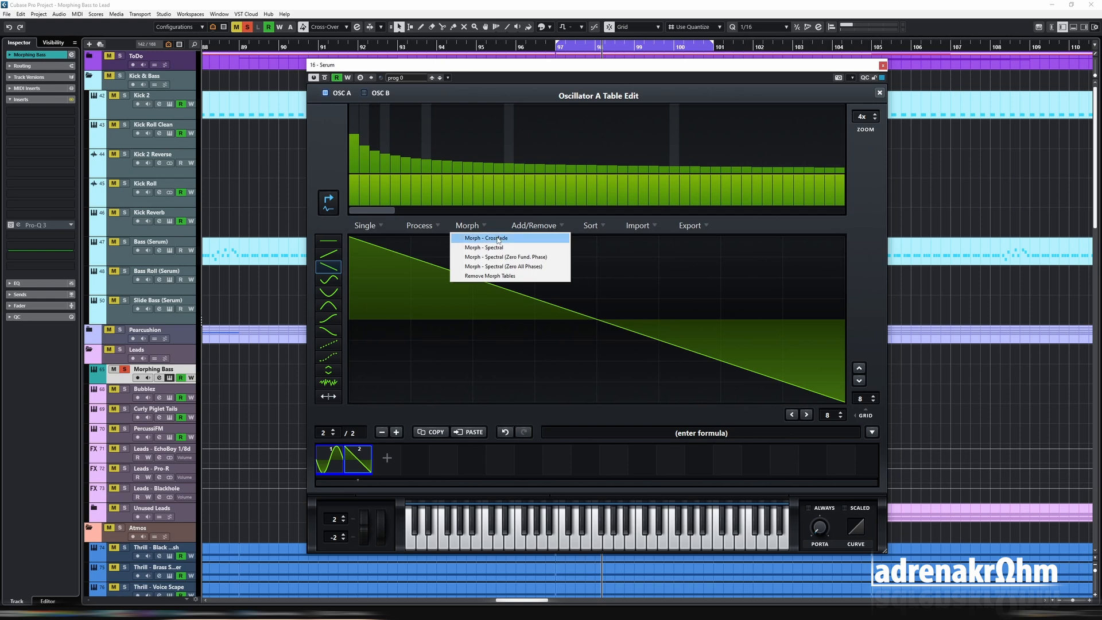
click(506, 238)
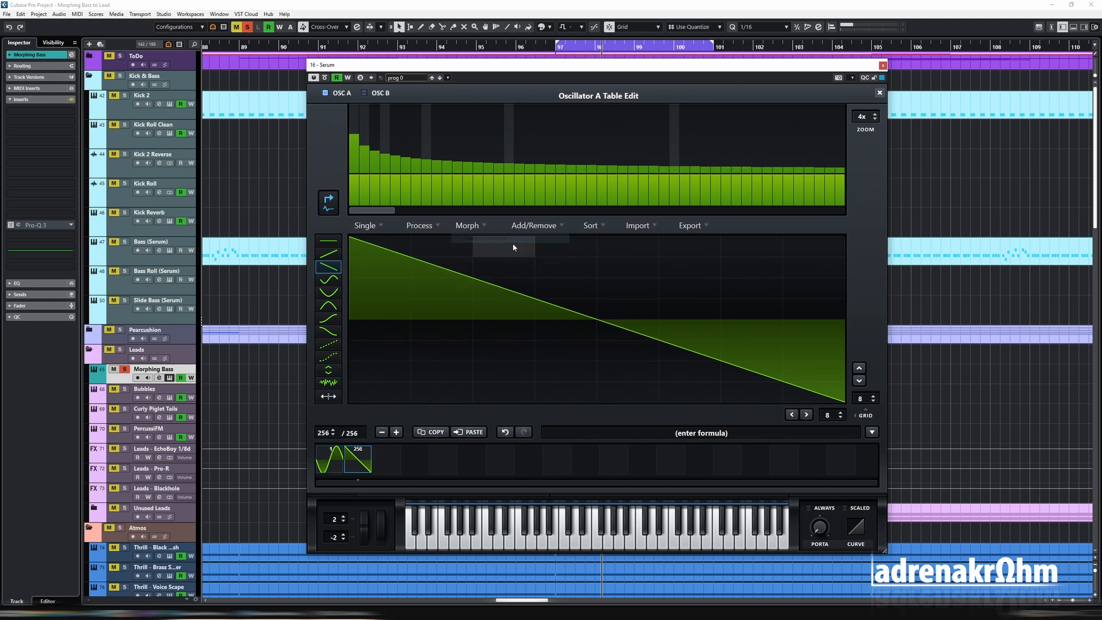
click(879, 93)
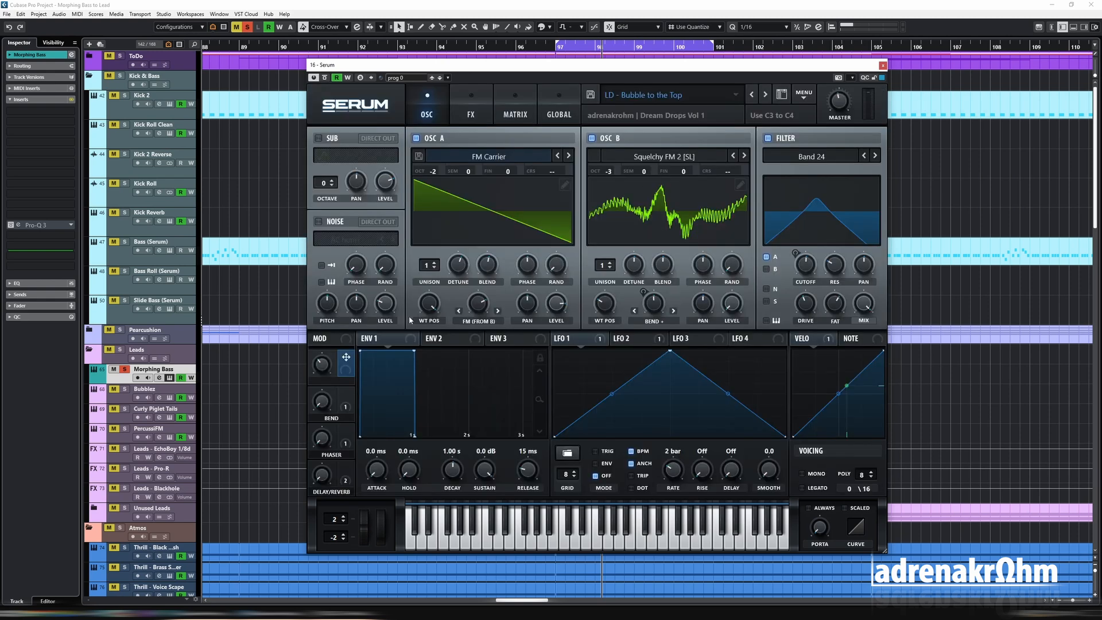
- Lower oscillator A's wavetable position to the sine frame and assign macro 1 to it
drag(432, 304, 424, 424)
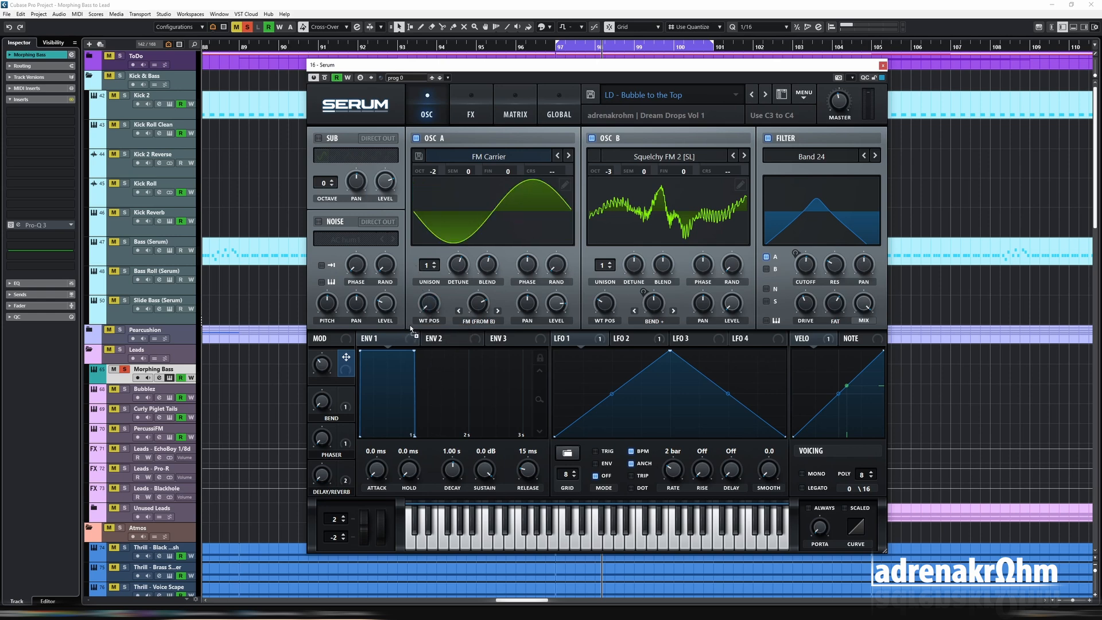
drag(327, 367, 323, 368)
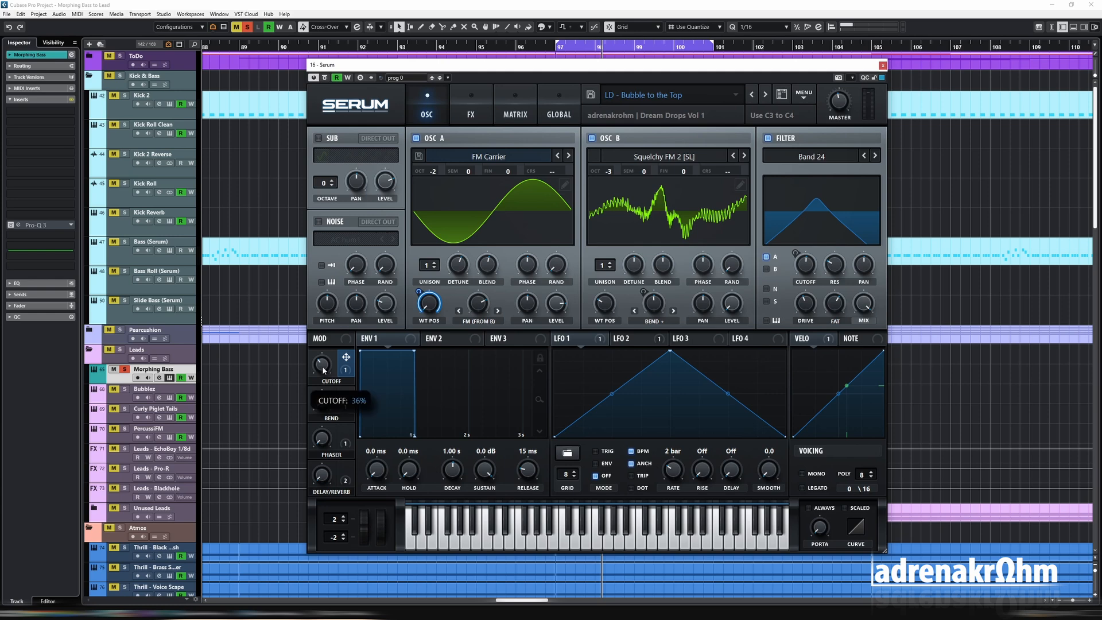
- Rename macro 1 as MORPH and sweep it while the loop plays
double_click(333, 380)
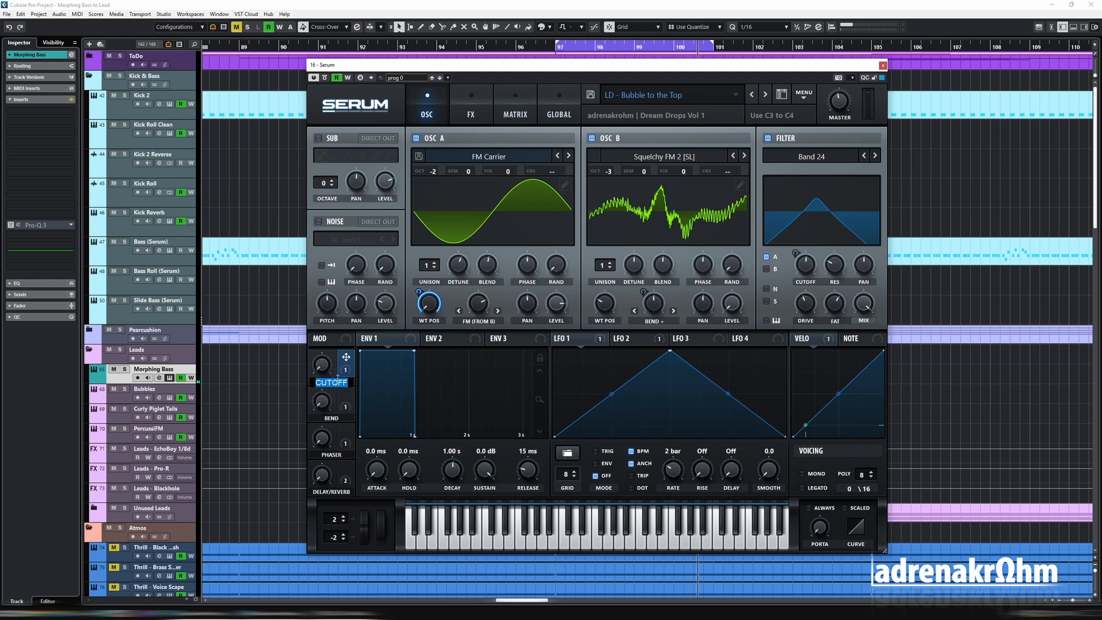
text(MORPH)
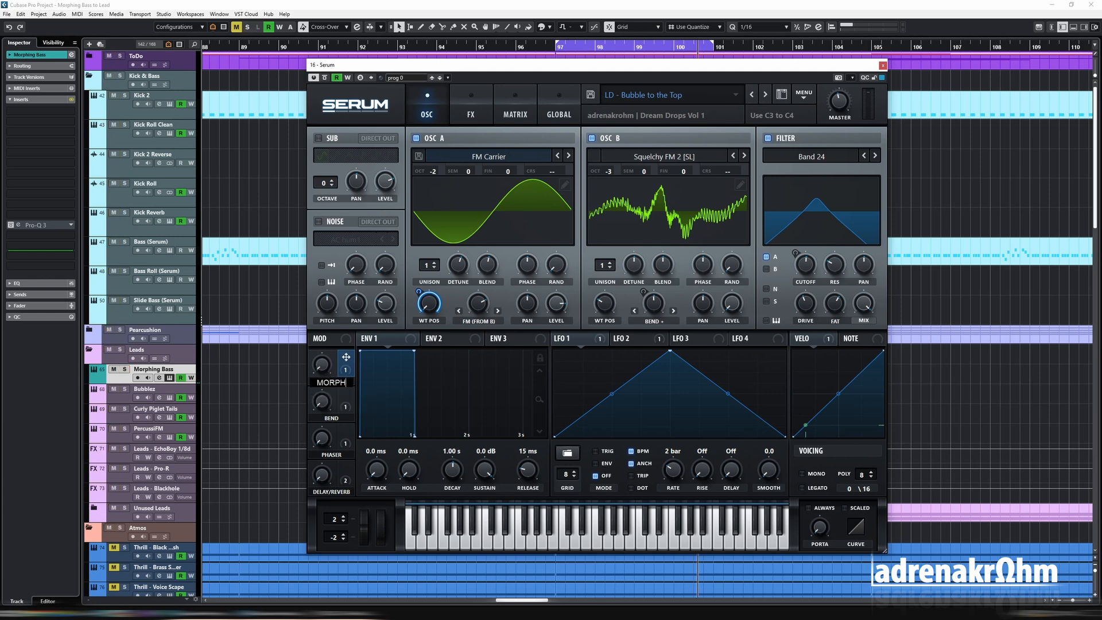
key(Return)
key(space)
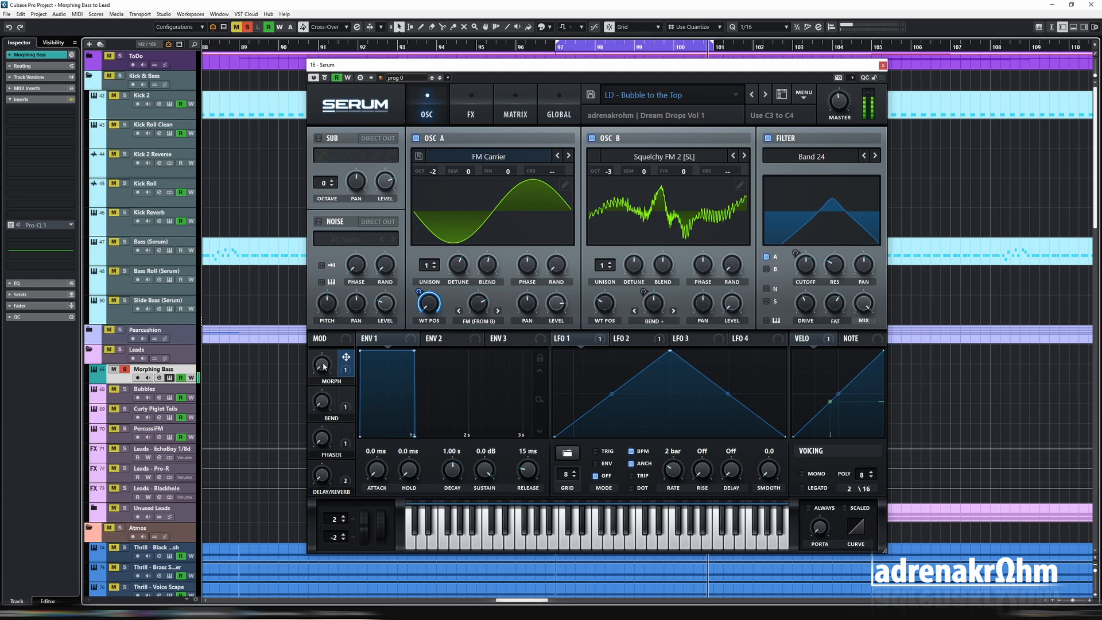
drag(321, 366, 308, 315)
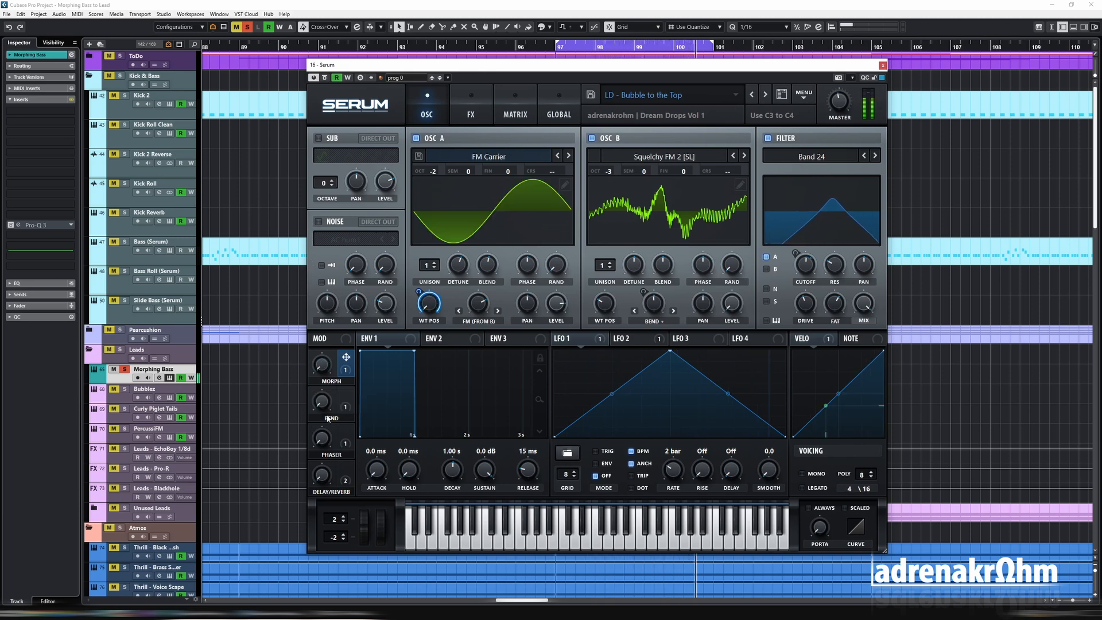
- Set oscillator A's wavetable position to the saw frame, invert macro 1's modulation of it and sweep the MORPH macro
drag(428, 303, 440, 201)
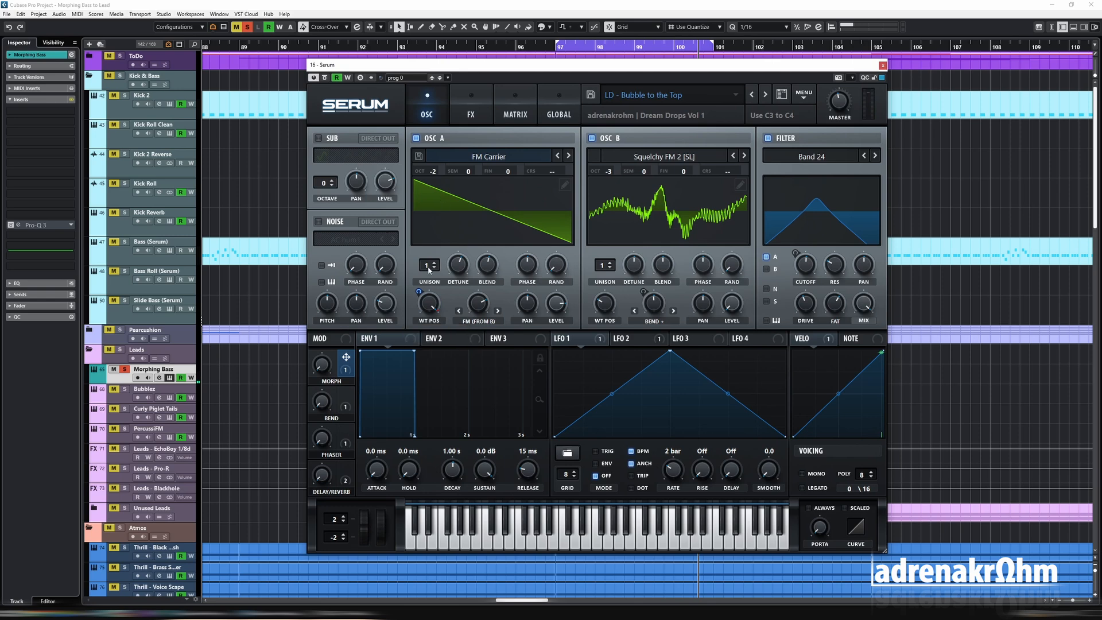
drag(419, 292, 423, 315)
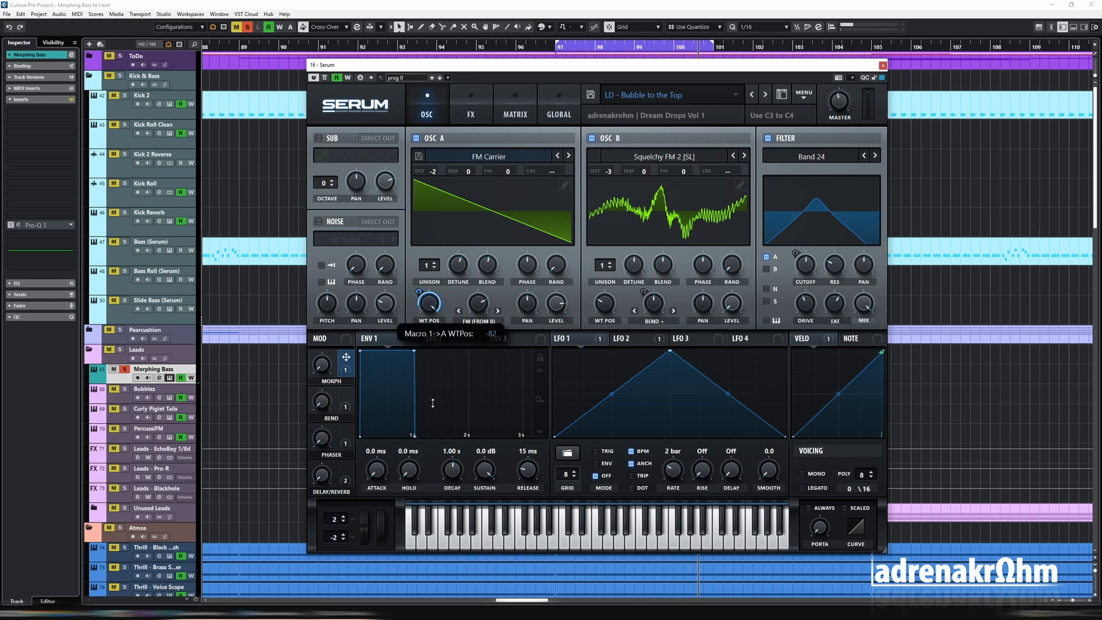
drag(432, 403, 426, 422)
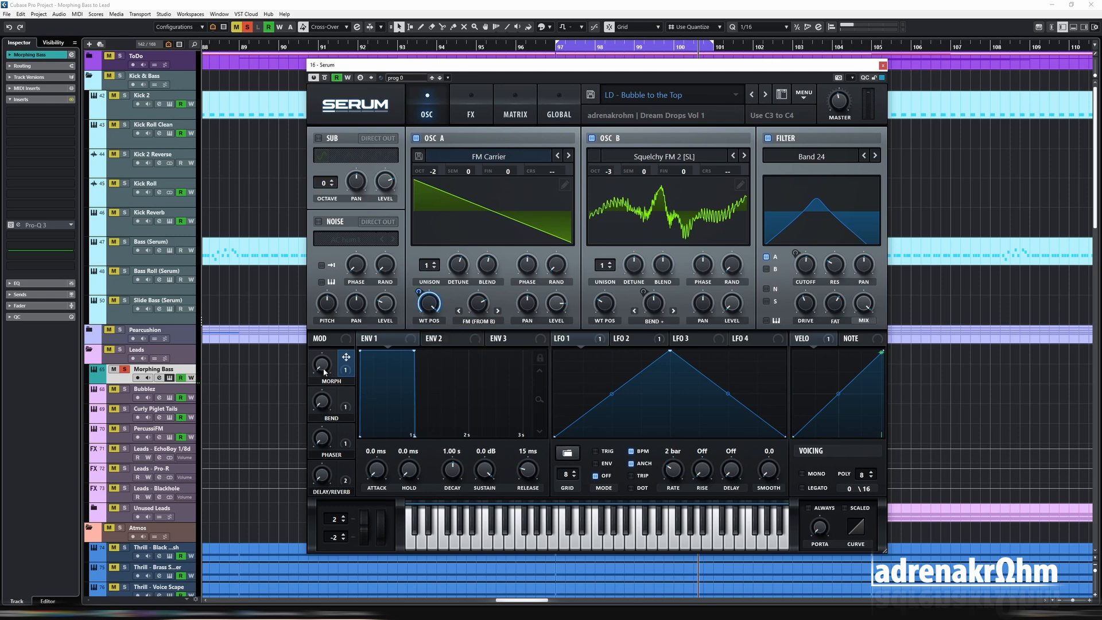
drag(324, 371, 334, 418)
- Assign the MORPH macro to oscillator A's FM (From B) amount and sweep the macro to test its range
mouse_move(482, 303)
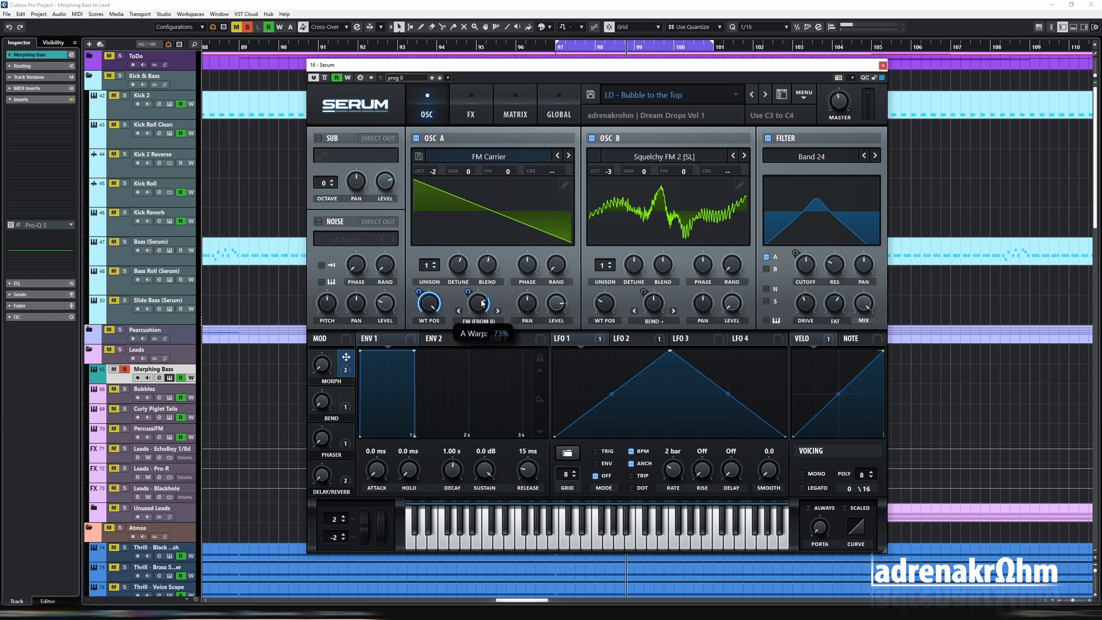
mouse_move(482, 302)
mouse_down()
mouse_move(477, 315)
mouse_move(471, 285)
mouse_up()
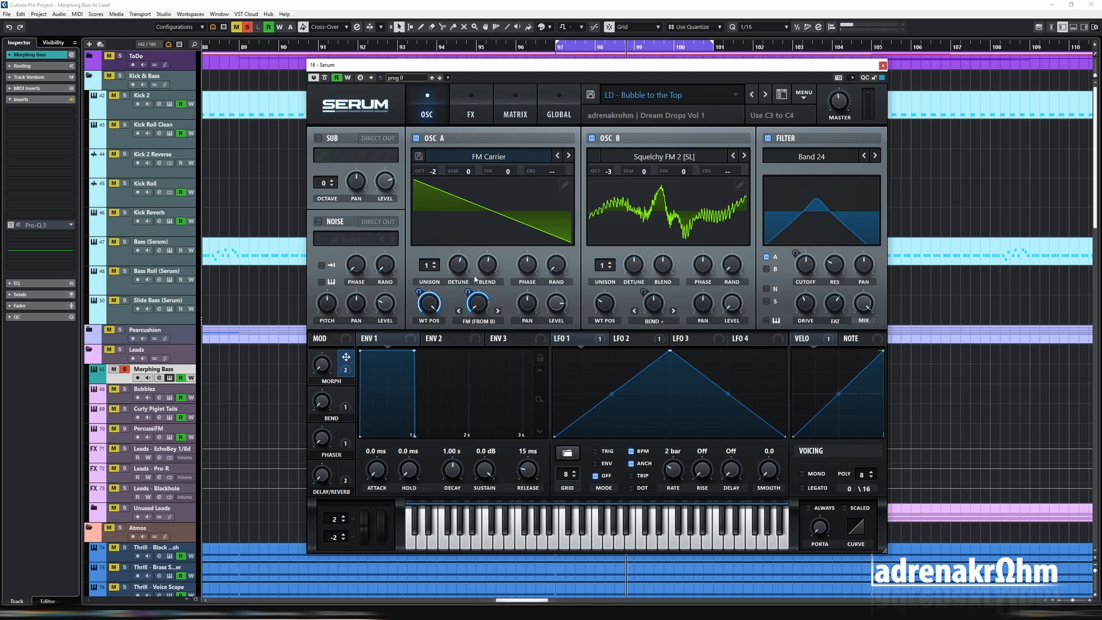
drag(323, 366, 338, 450)
- Change the filter type to the multi filter L/B/H 24 and try its Morph control
click(810, 159)
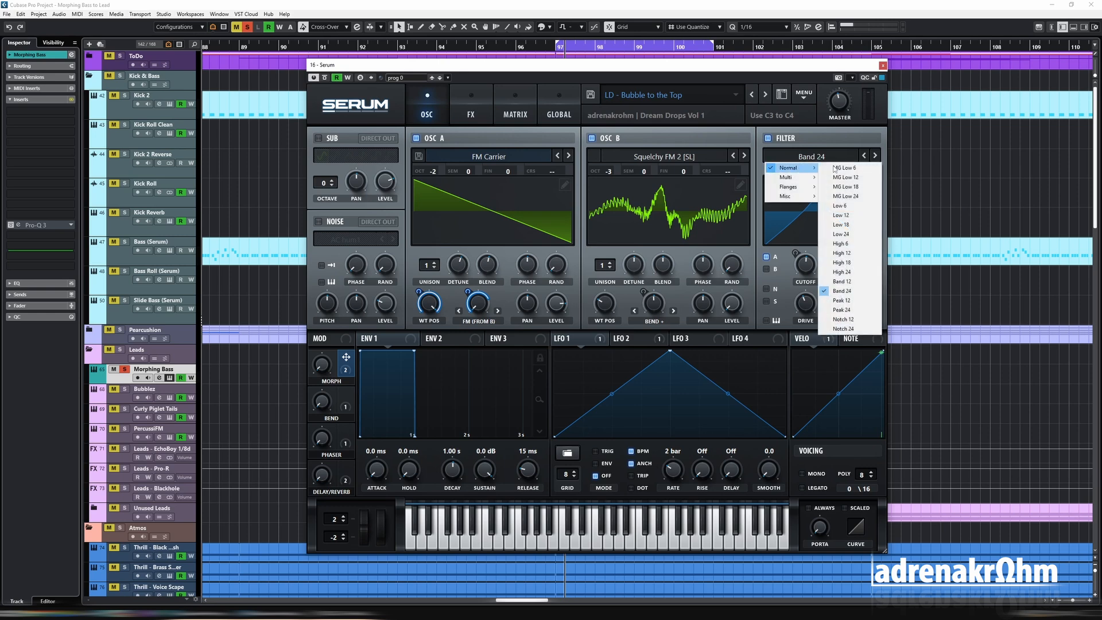
mouse_move(795, 178)
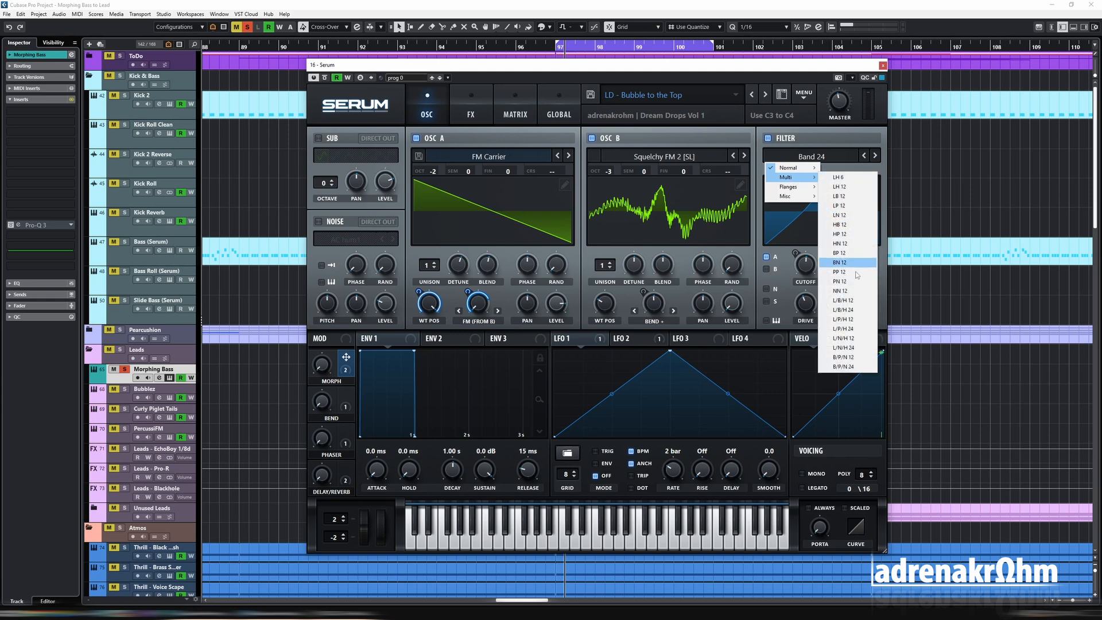
click(857, 313)
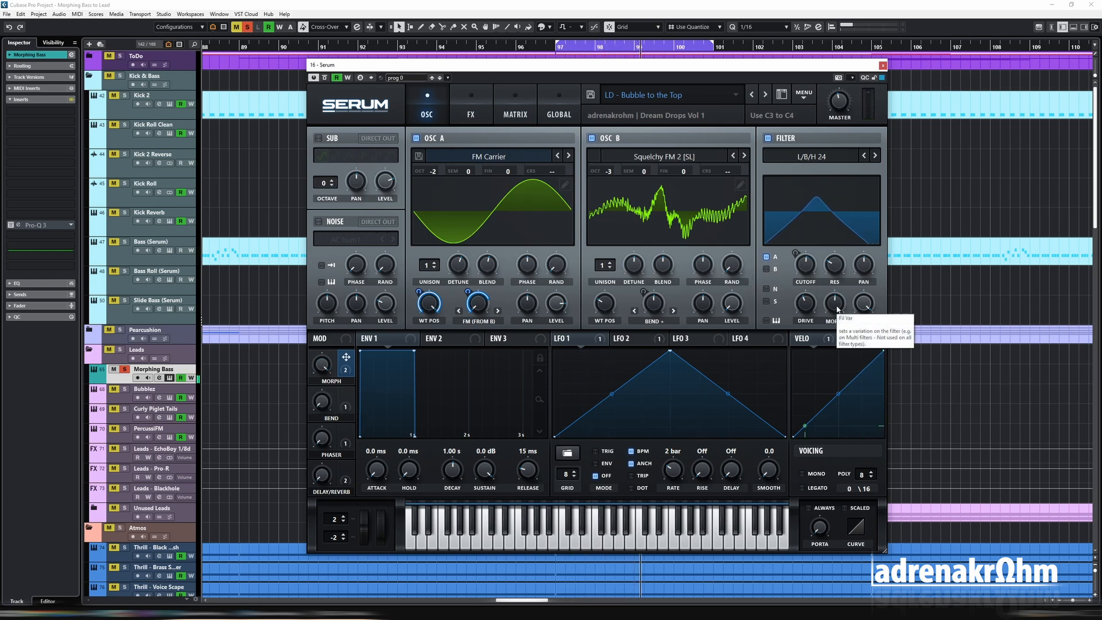
mouse_move(837, 308)
mouse_down()
mouse_move(842, 225)
mouse_move(850, 323)
mouse_up()
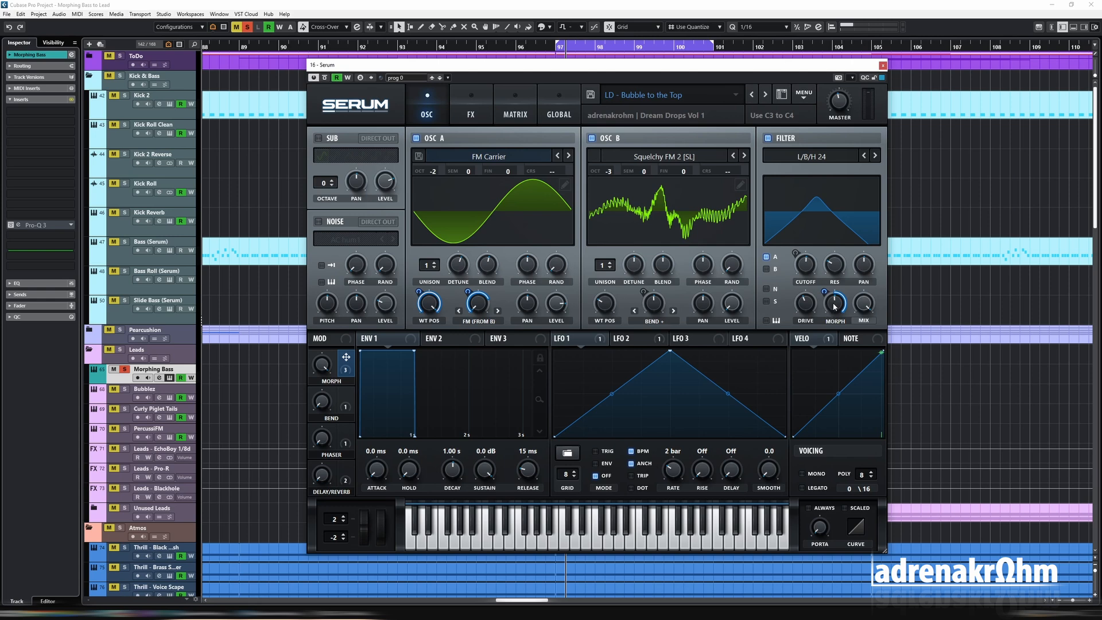
- Lower the macro-modulated filter Morph to its low-pass setting and sweep the MORPH macro during playback
drag(837, 306, 843, 380)
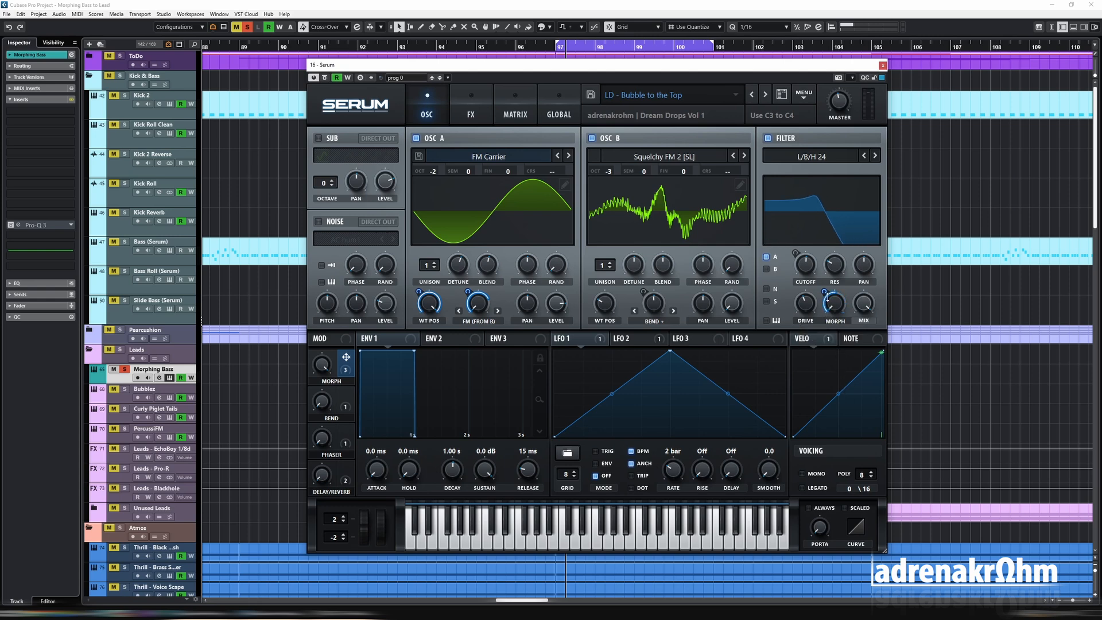
mouse_move(827, 294)
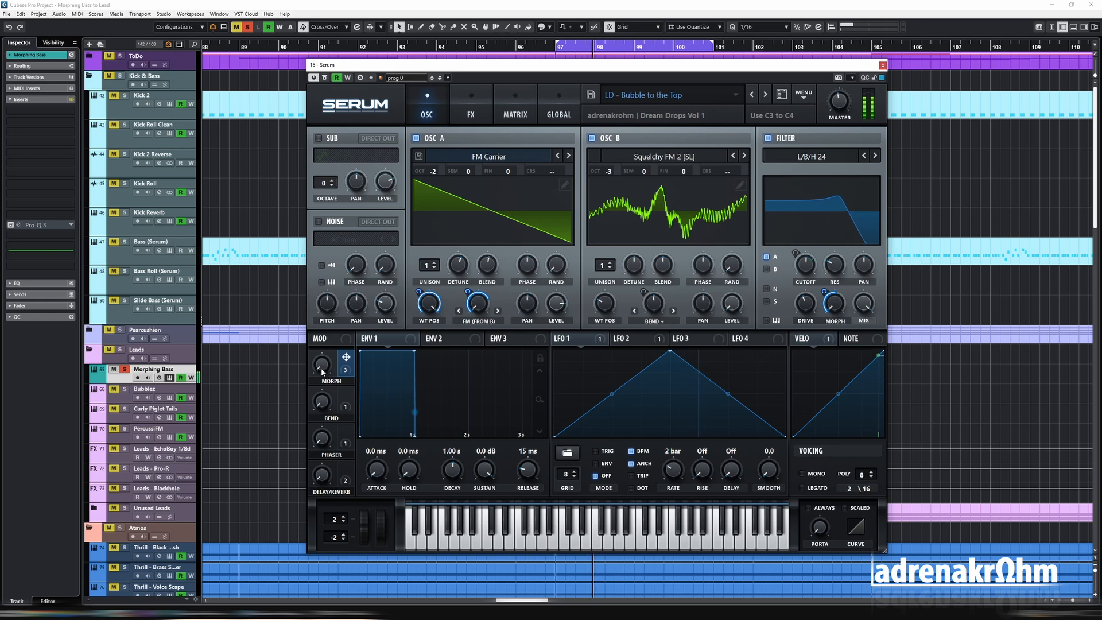
mouse_move(322, 368)
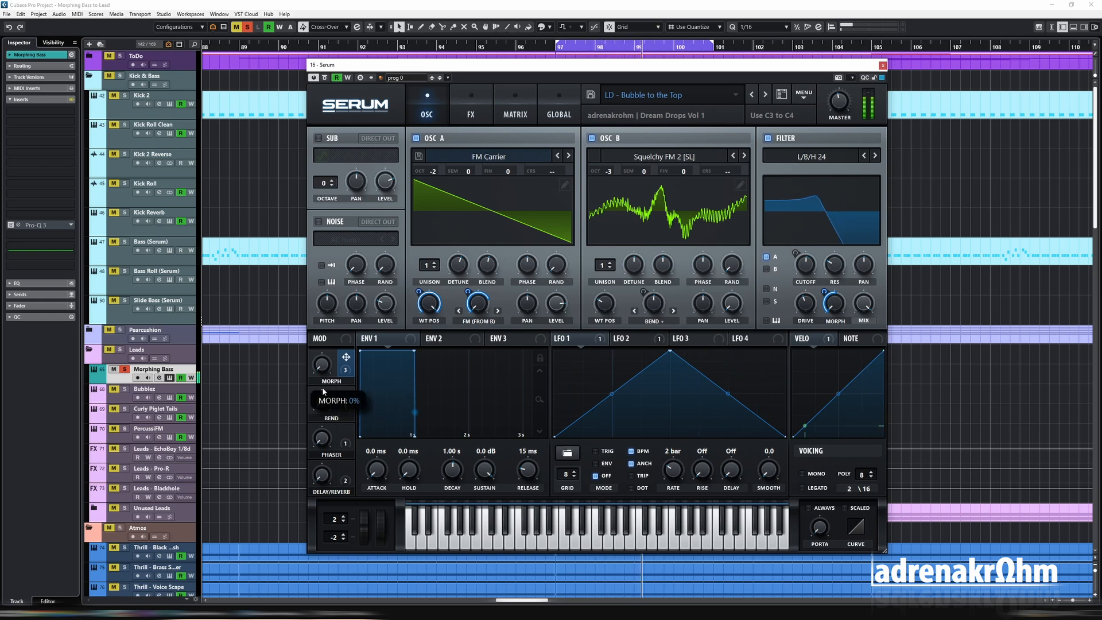
drag(323, 391, 328, 261)
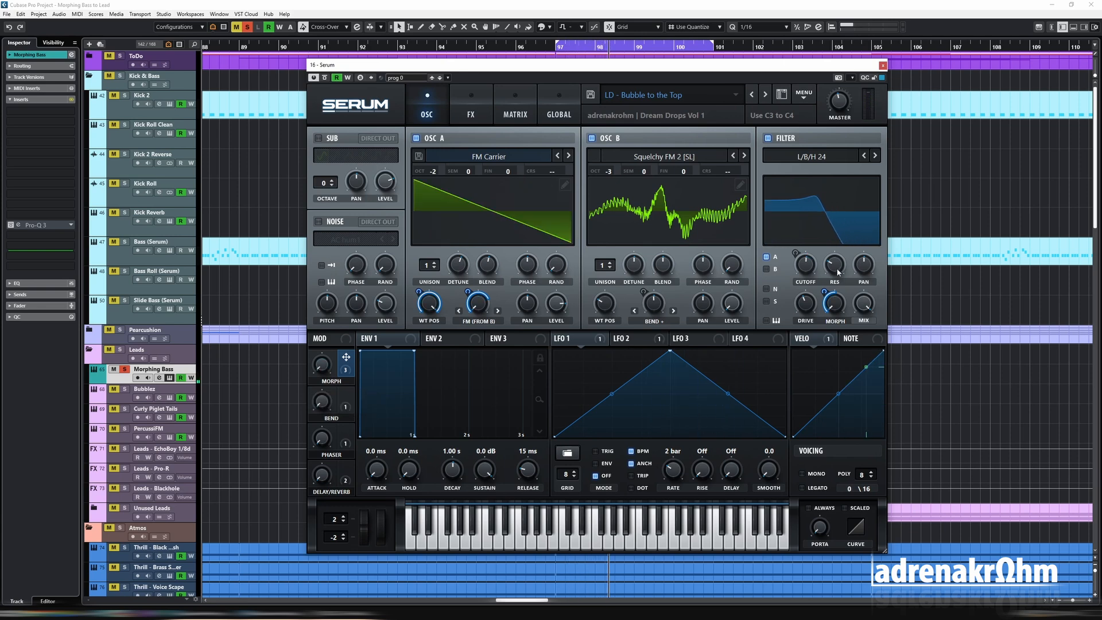
- Assign the MORPH macro to the filter resonance with a depth of about 27 and sweep the macro during playback
mouse_move(835, 269)
drag(828, 280, 825, 261)
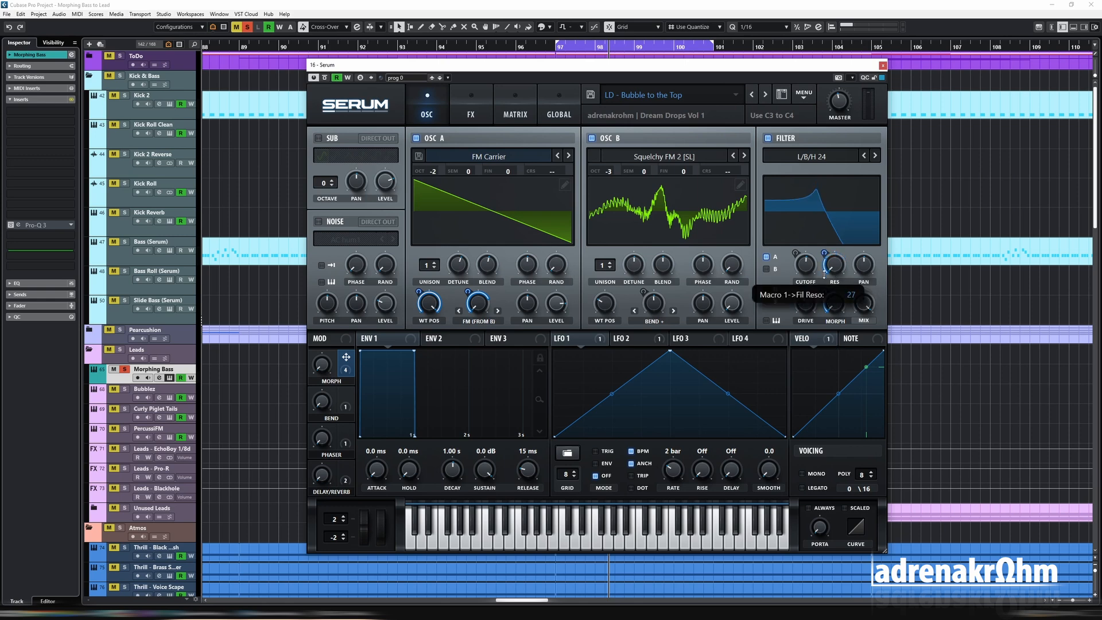
drag(824, 274, 824, 274)
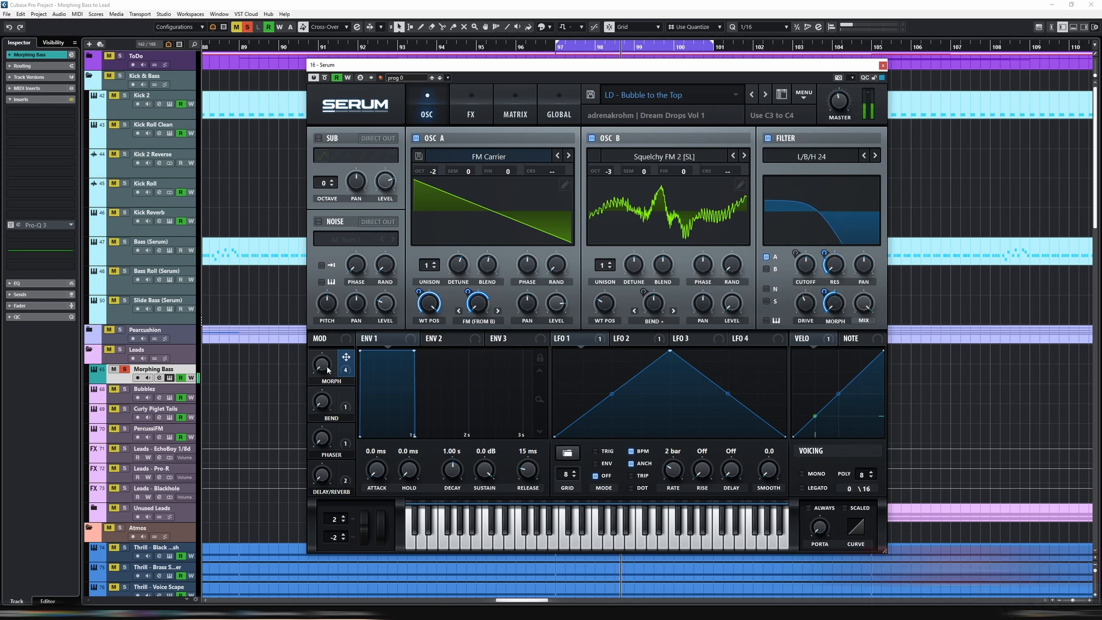
mouse_move(329, 368)
drag(329, 368, 331, 439)
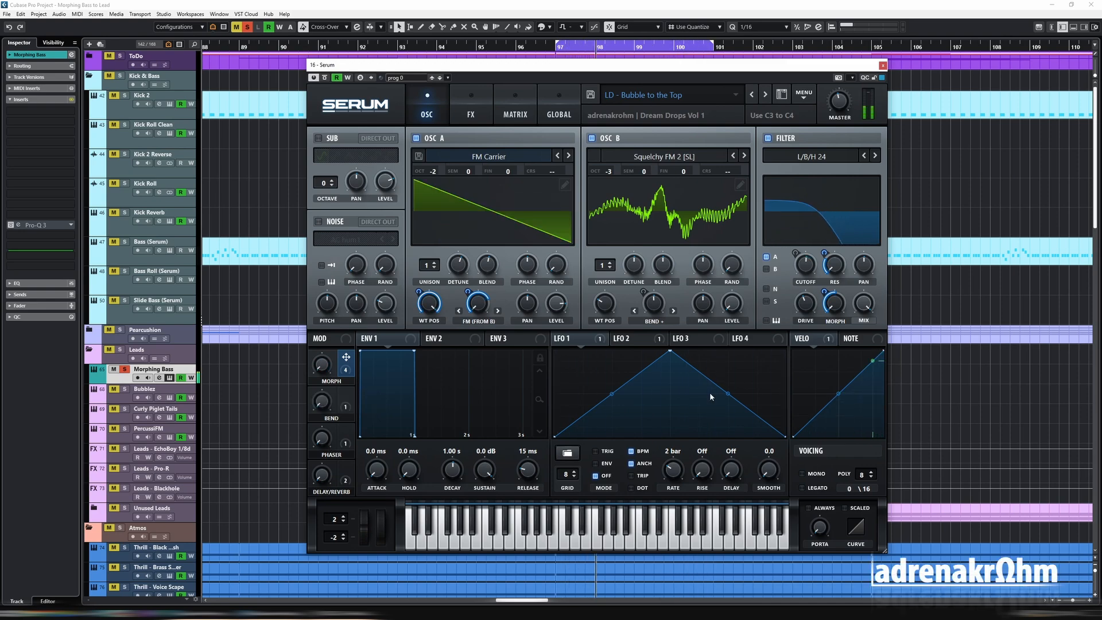
- Set Macro 1 as the aux source of the velocity to filter cutoff modulation in the modulation matrix
click(514, 111)
click(470, 111)
click(444, 113)
click(515, 112)
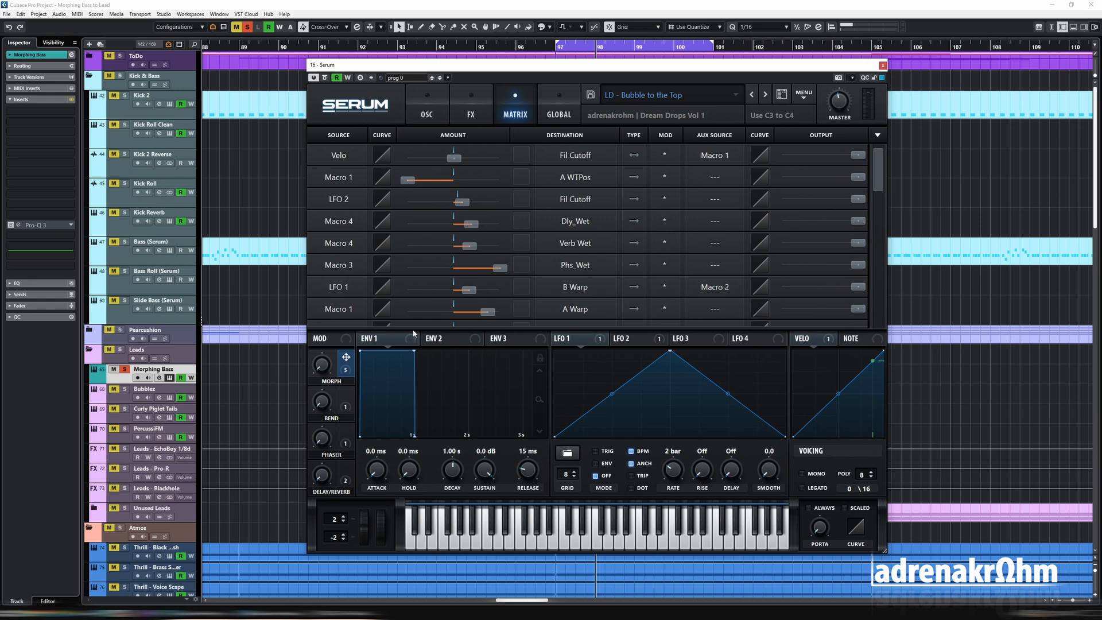
- Set Macro 1 as the aux source of the LFO 2 to filter cutoff modulation in the modulation matrix
click(426, 109)
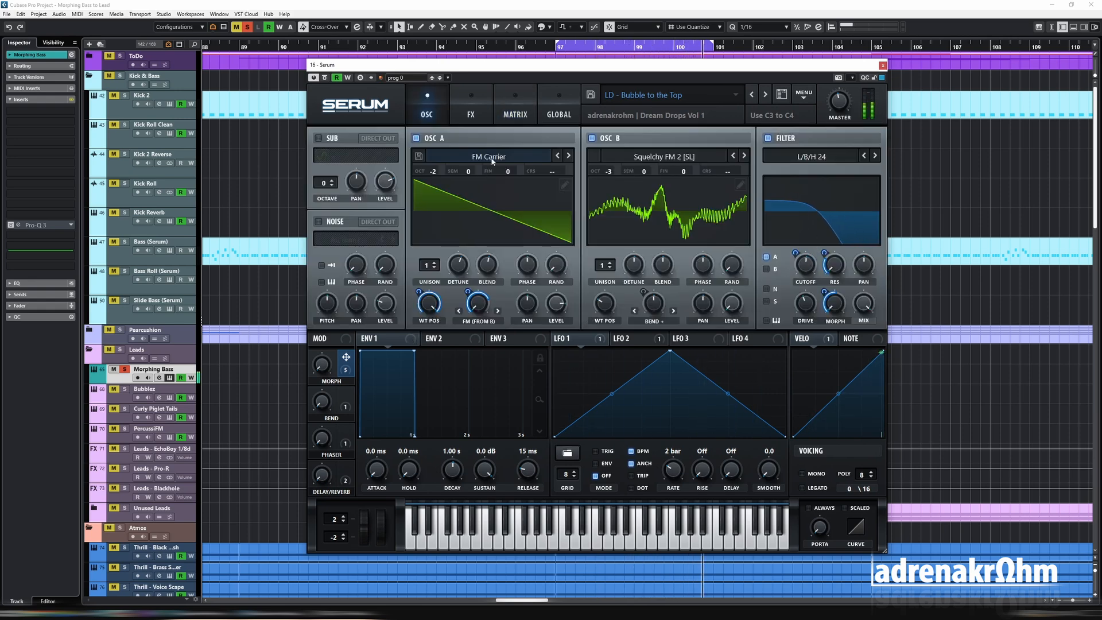
click(516, 115)
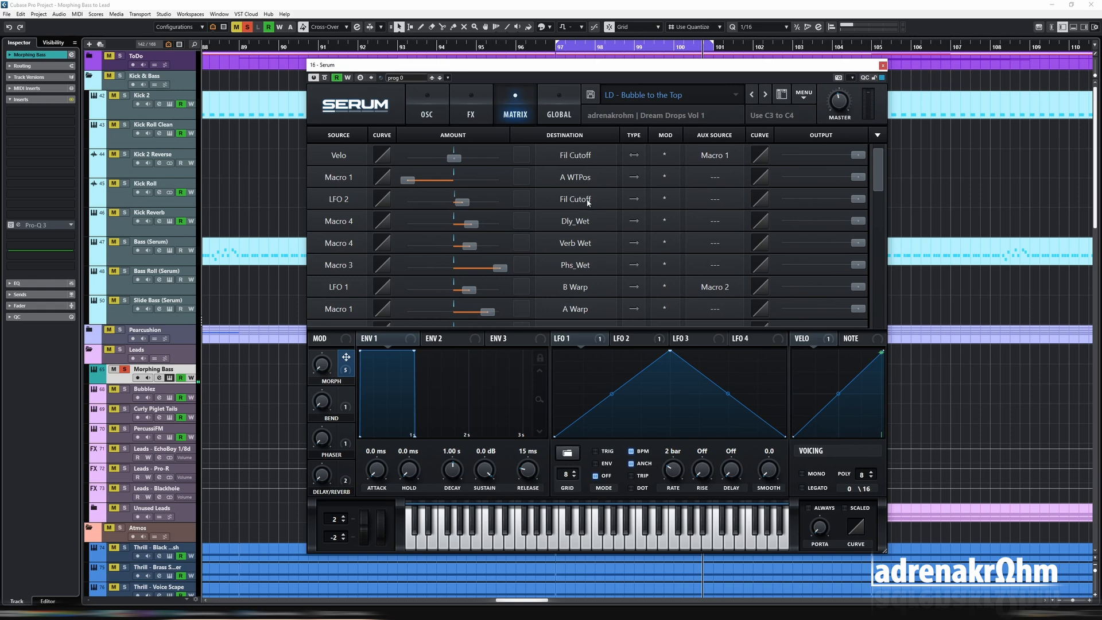
click(642, 343)
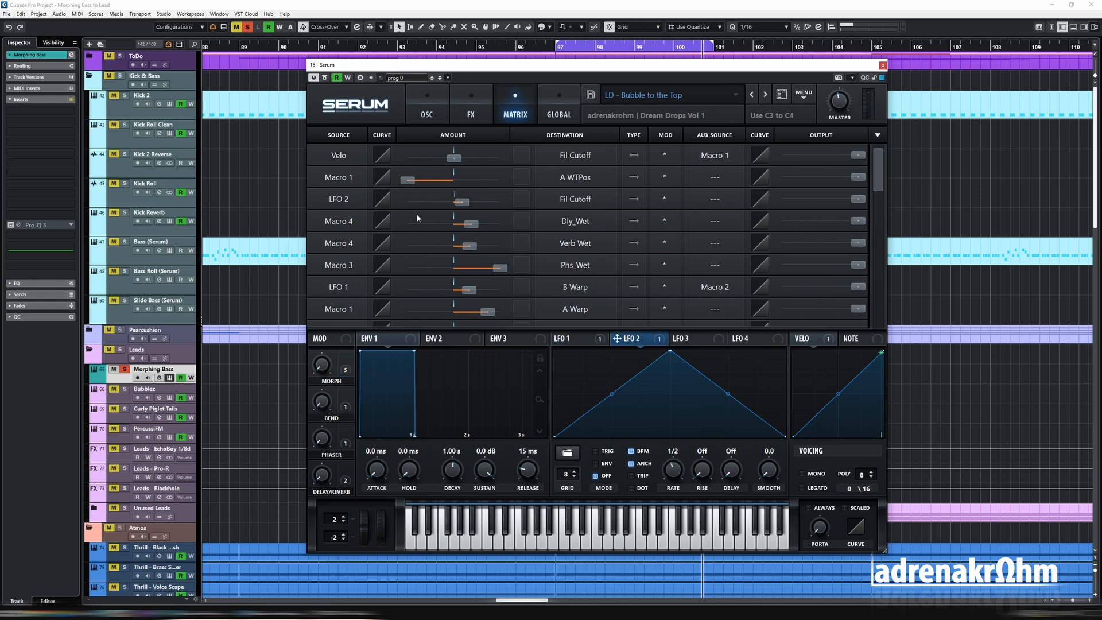
click(702, 200)
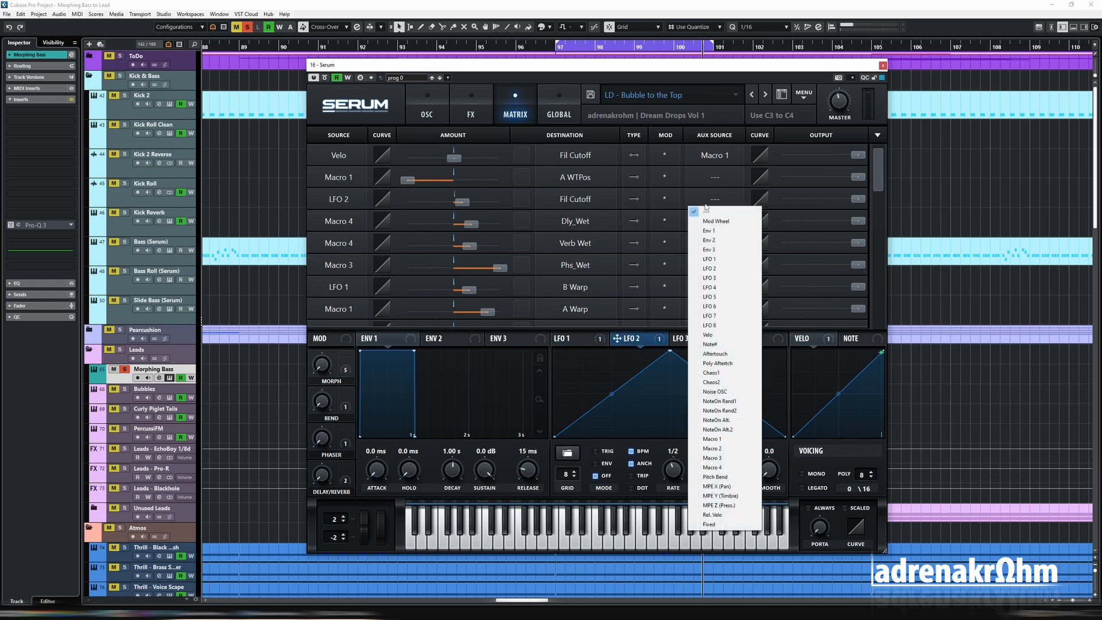
click(735, 438)
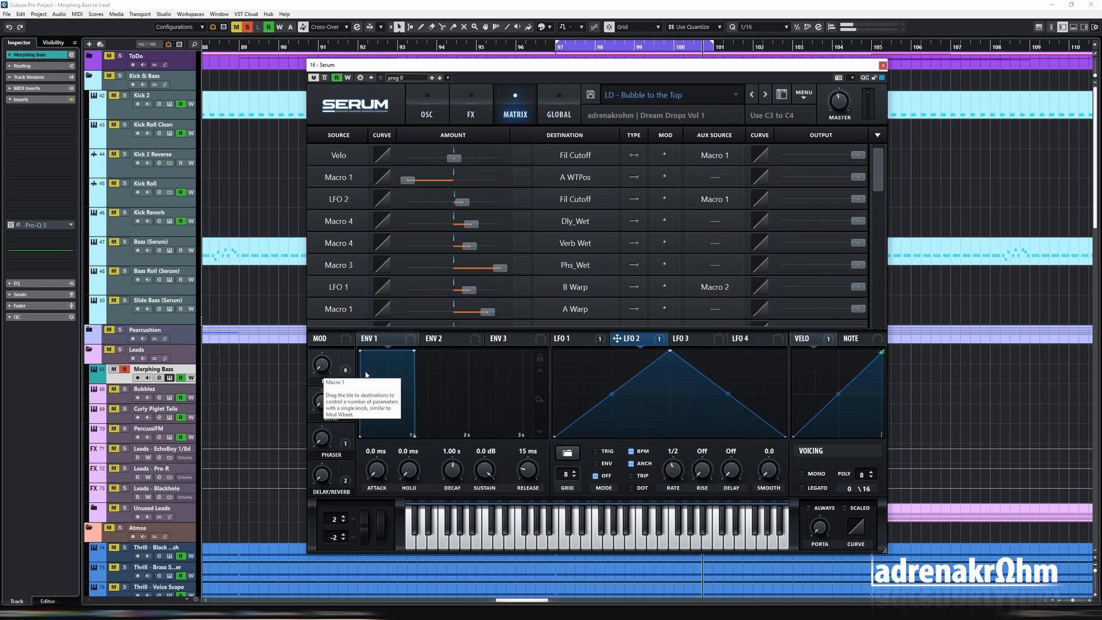
- Assign the MORPH macro to the mix amounts of both the delay and the reverb effects
click(427, 109)
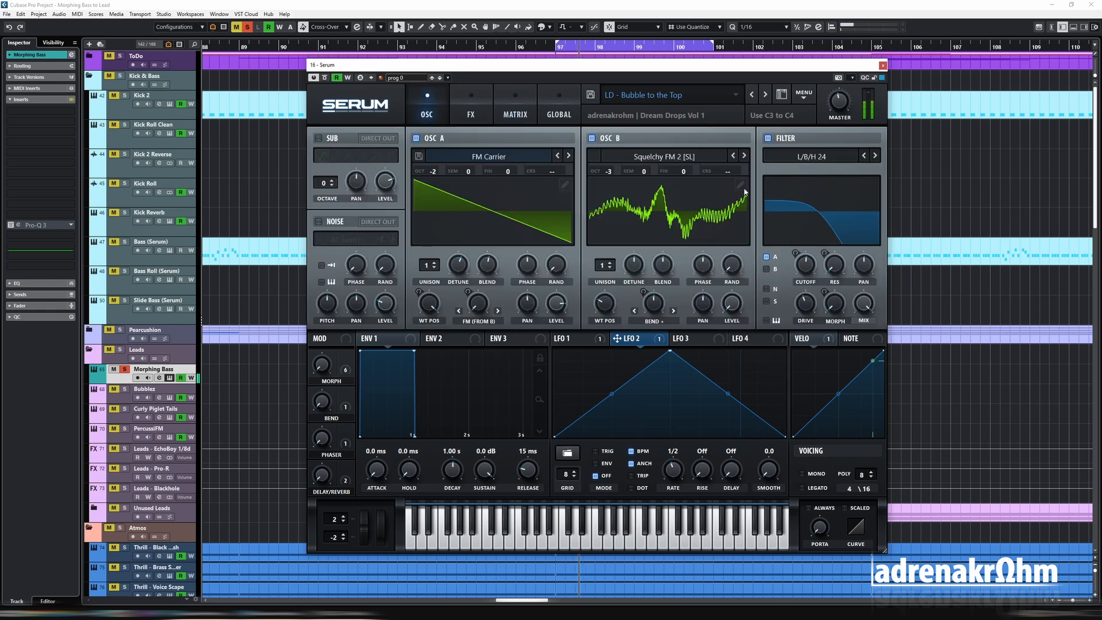
mouse_move(799, 268)
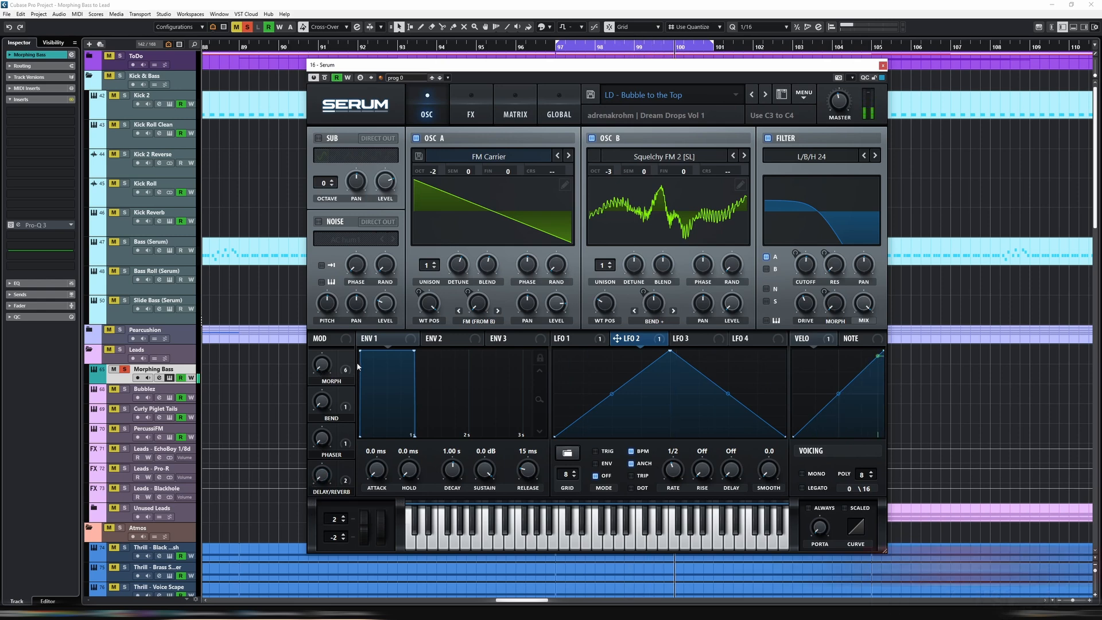
click(471, 107)
drag(345, 367, 689, 360)
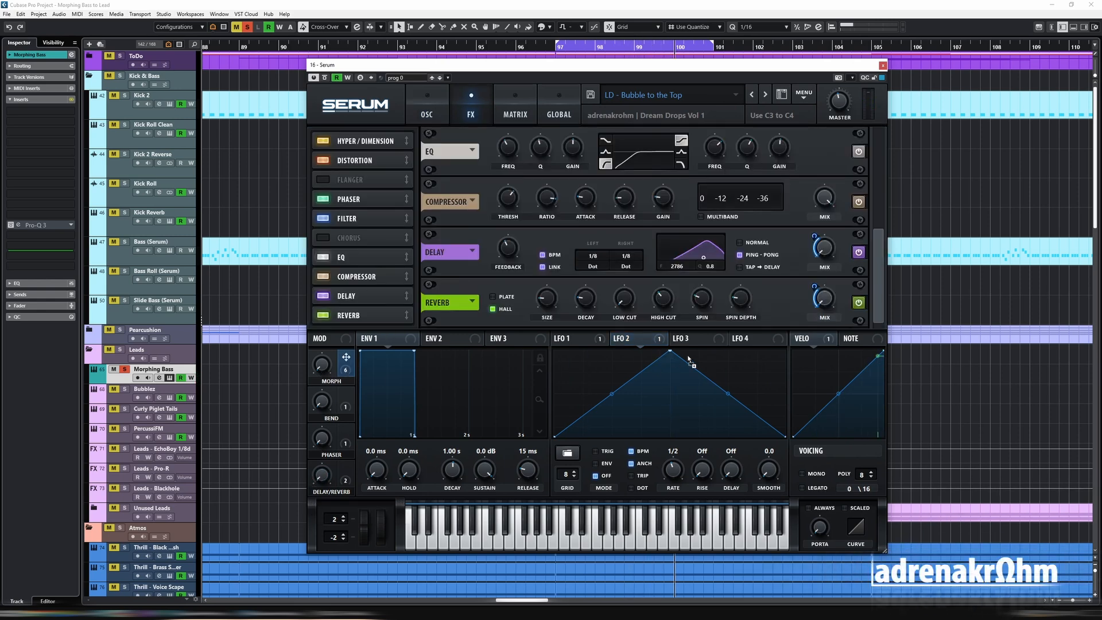
drag(825, 266, 805, 262)
drag(346, 468, 822, 295)
drag(816, 249, 814, 235)
drag(346, 356, 814, 235)
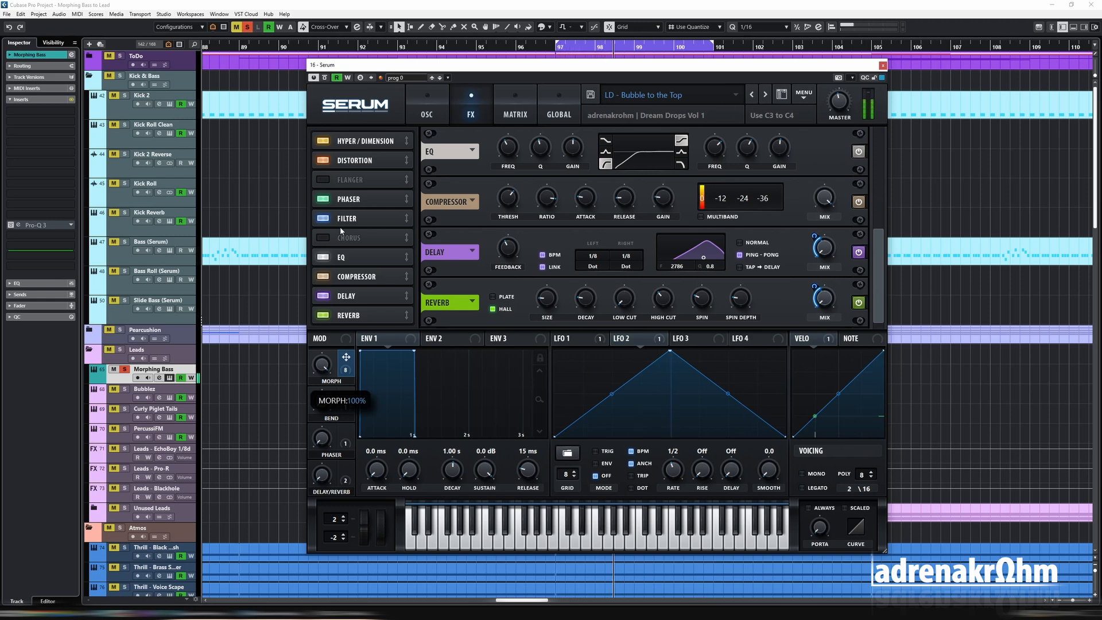
- Place a one-bar copy of the Morphing Bass clip at bar 94 and open it for note editing
click(426, 109)
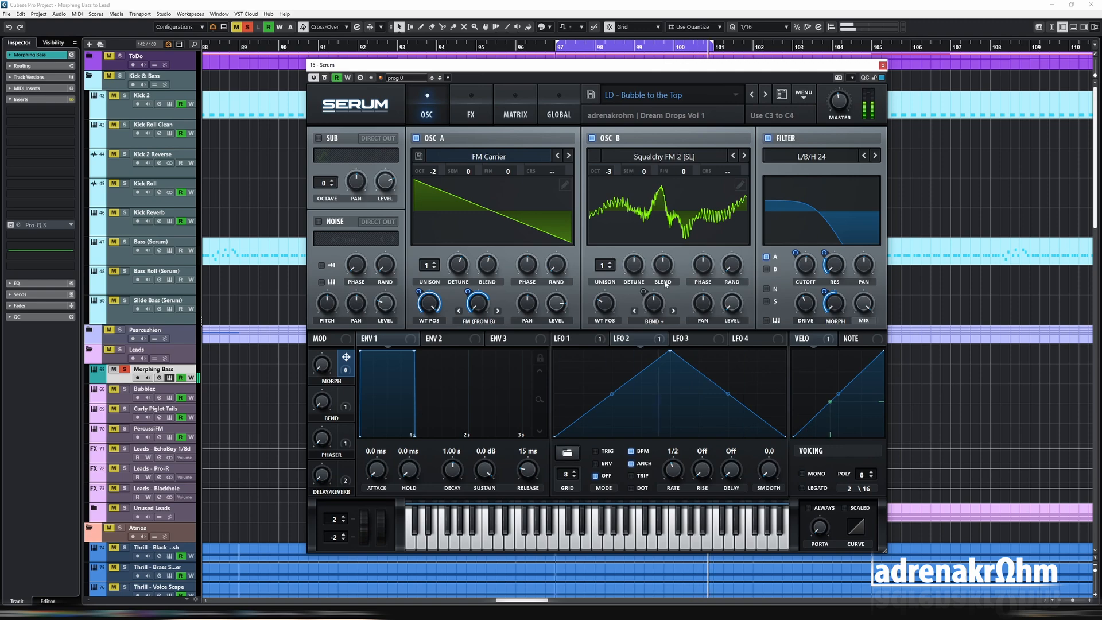
key(Escape)
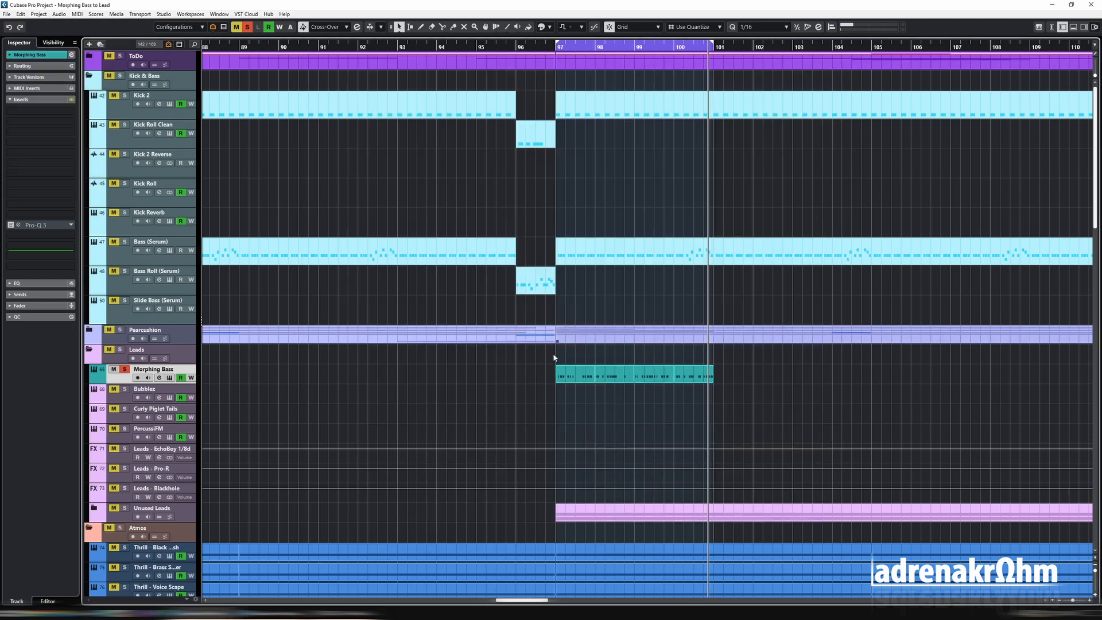
click(712, 380)
drag(712, 379, 451, 377)
double_click(453, 377)
key(h)
key(h)
key(h)
- Delete every note in the bar 94 clip except the first and set that note's velocity to 100
click(352, 304)
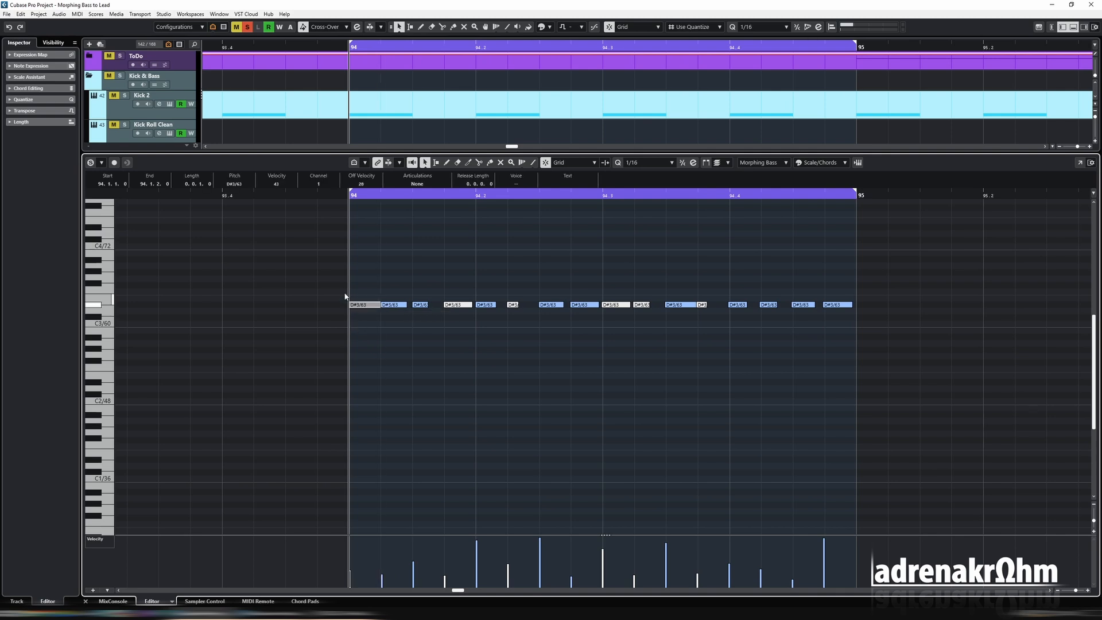
drag(386, 293, 889, 344)
key(Delete)
click(280, 183)
text(100)
key(Return)
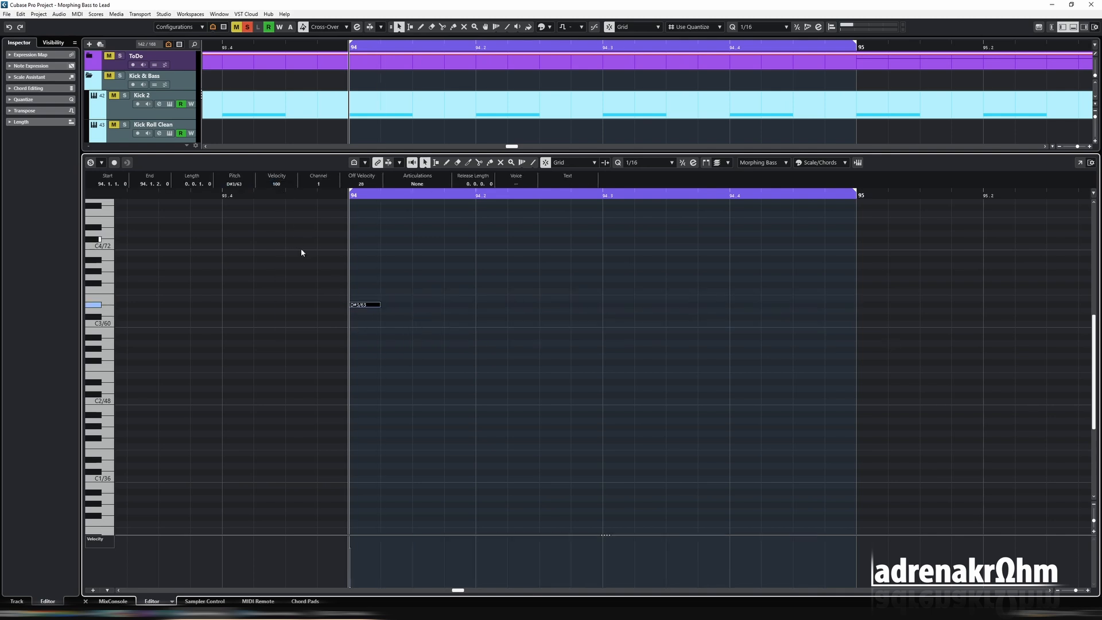
- Duplicate the D#3 note into four groups of three sixteenths, leaving the first sixteenth of each beat empty
key(ctrl+d)
key(ctrl+d)
key(ctrl+a)
key(ctrl+d)
key(Delete)
drag(329, 297, 516, 321)
key(ctrl+Right)
key(ctrl+d)
key(ctrl+Right)
key(ctrl+d)
key(ctrl+Right)
key(ctrl+d)
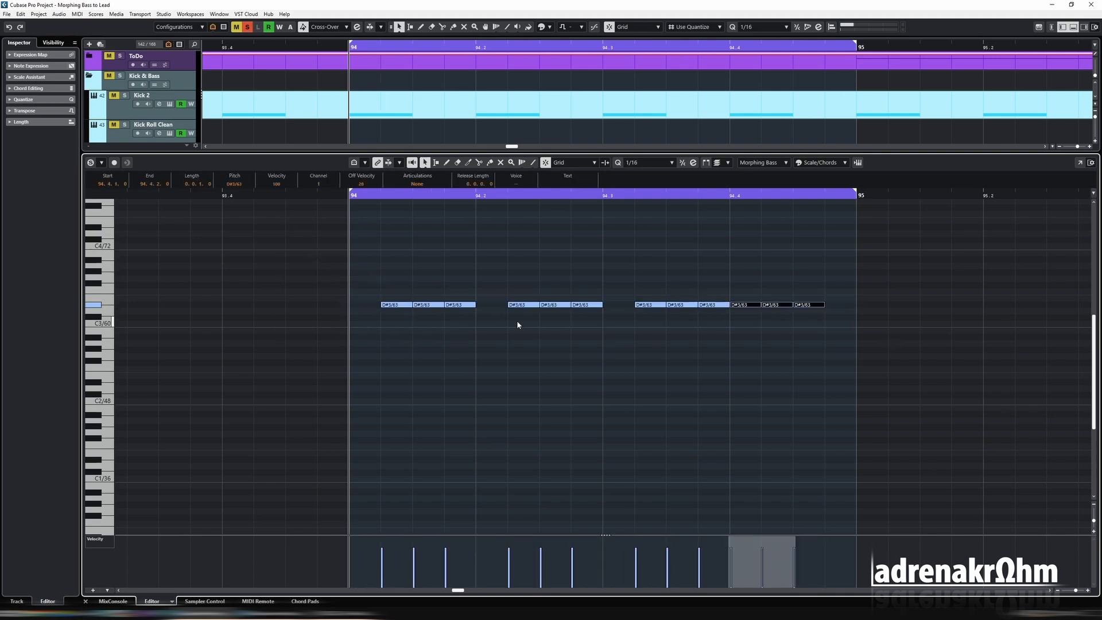
key(ctrl+Right)
- Close the note editor, solo Kick 2 alongside the Morphing Bass track and play the bar 94 loop
key(Return)
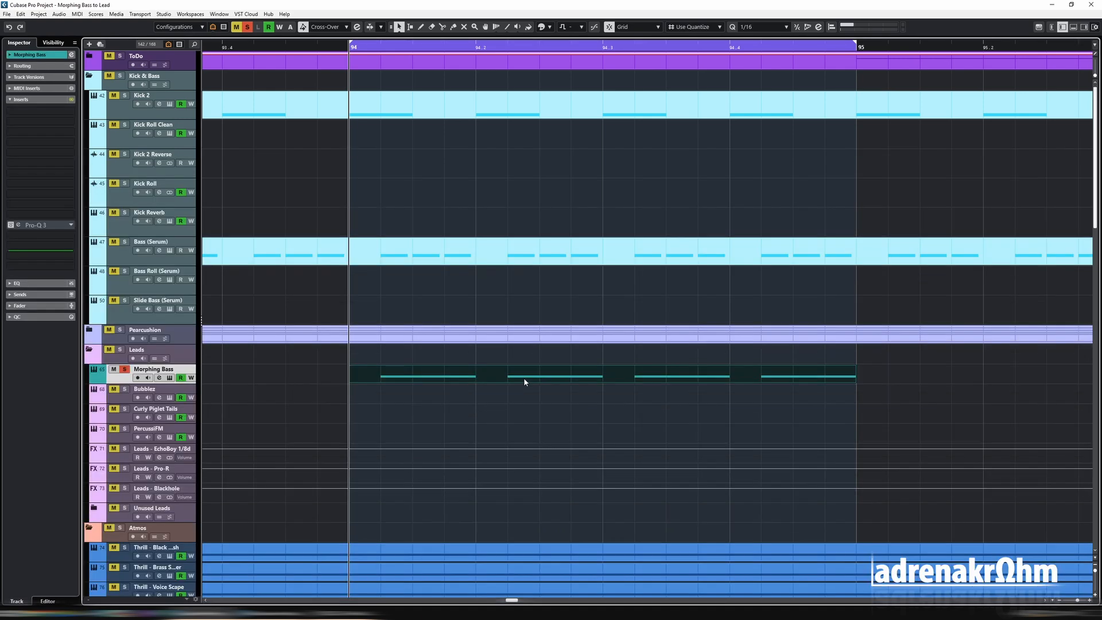
key(g)
key(g)
click(144, 77)
click(124, 95)
click(155, 369)
key(space)
key(g)
key(g)
key(g)
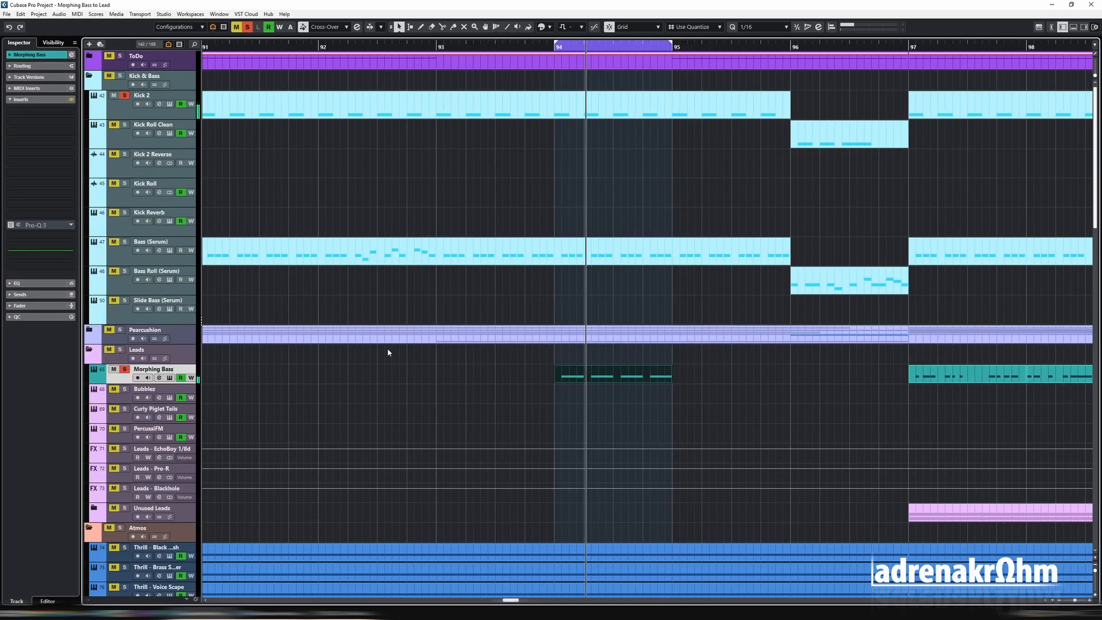
- Assign Env 2 to the filter cutoff, lower the cutoff, and set Env 2 sustain to 0% and decay to 494 ms
key(e)
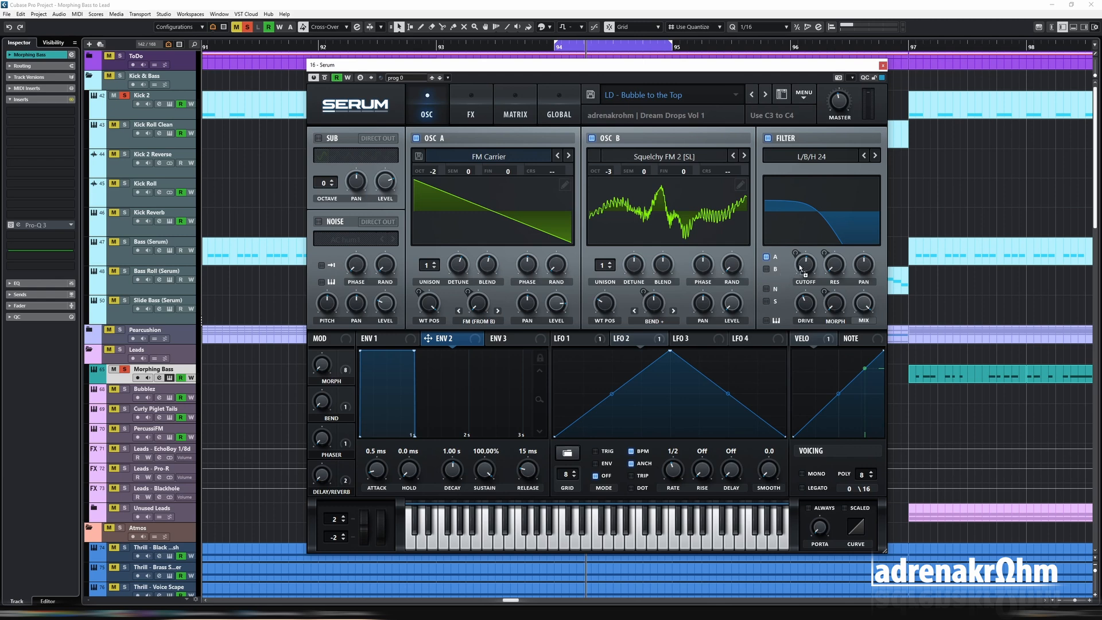
drag(808, 275, 807, 310)
key(space)
drag(805, 265, 804, 277)
drag(485, 470, 482, 597)
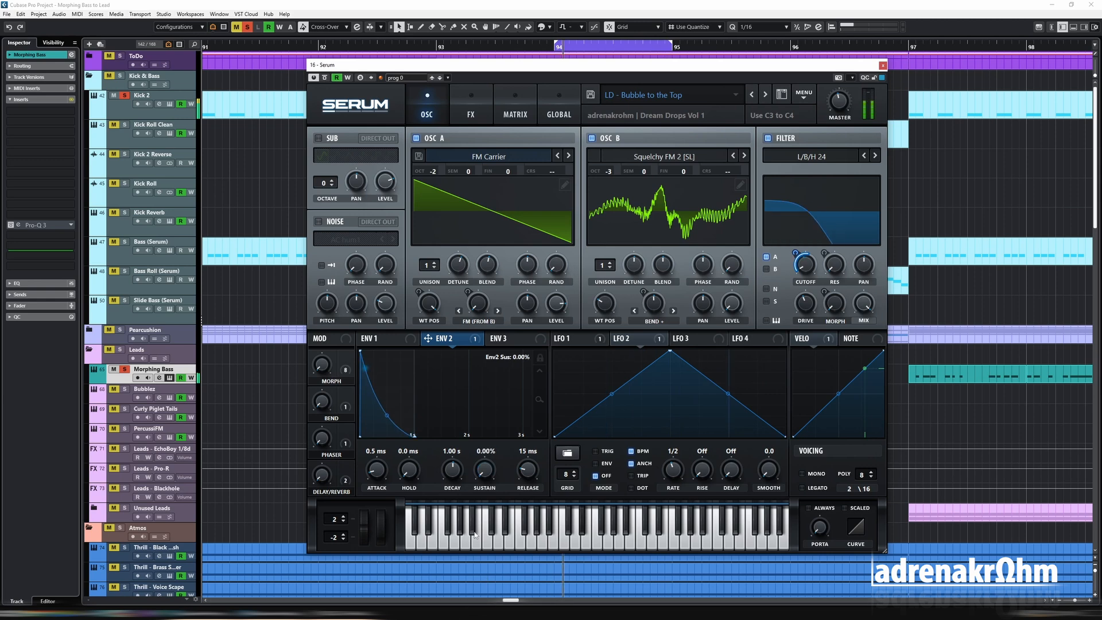
drag(444, 470, 445, 487)
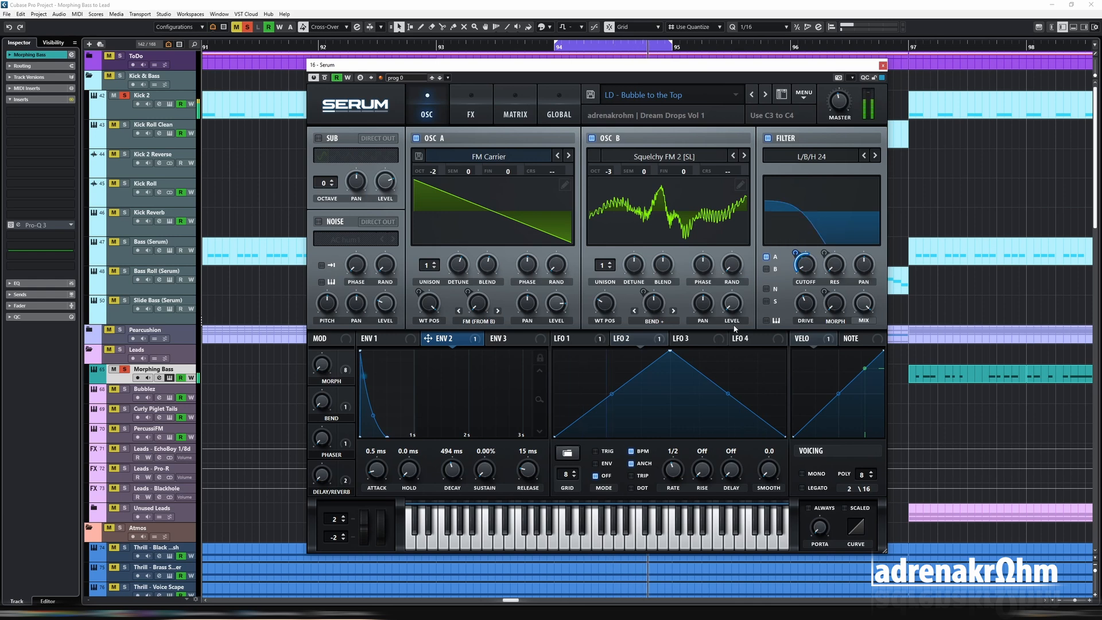
- Fine-tune the depth of Env 2 on the filter cutoff during playback and close the synth window
mouse_move(797, 251)
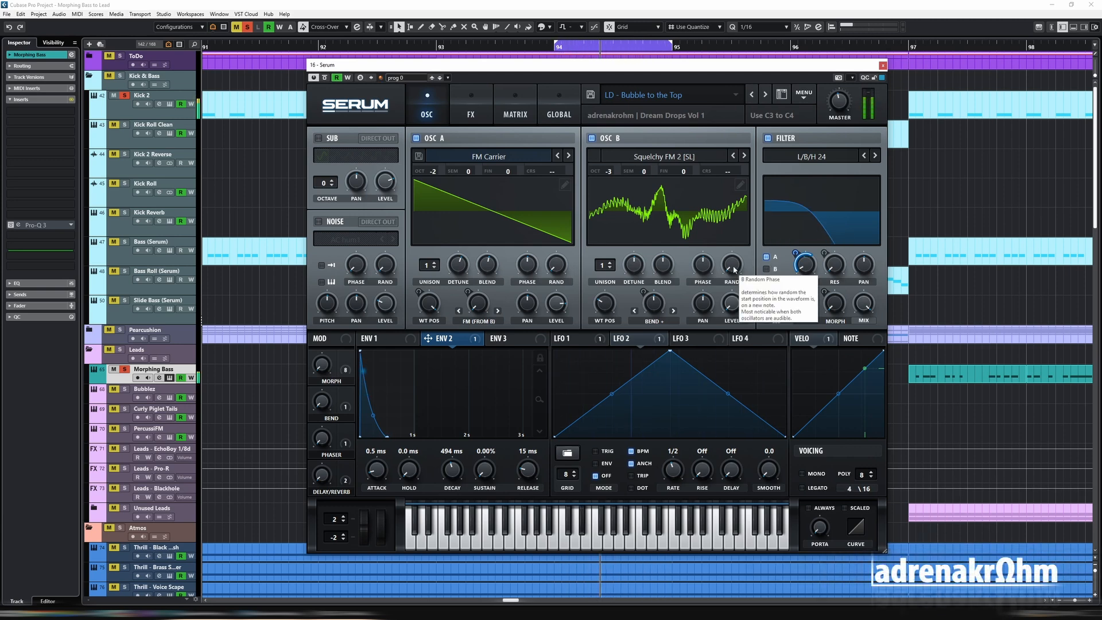
drag(795, 253, 795, 258)
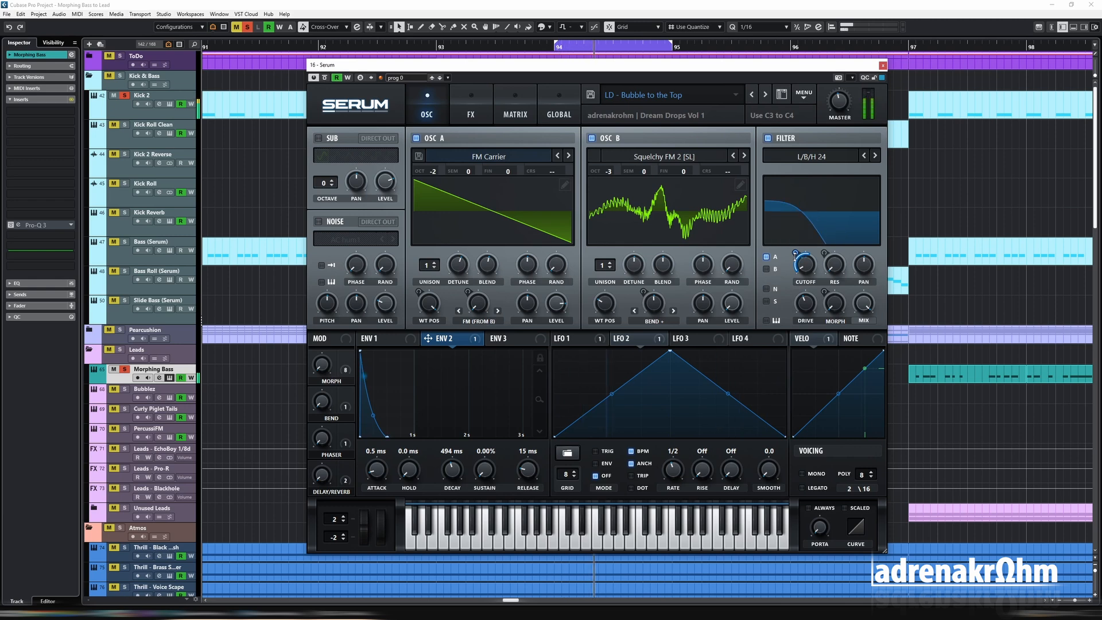
drag(795, 254, 795, 252)
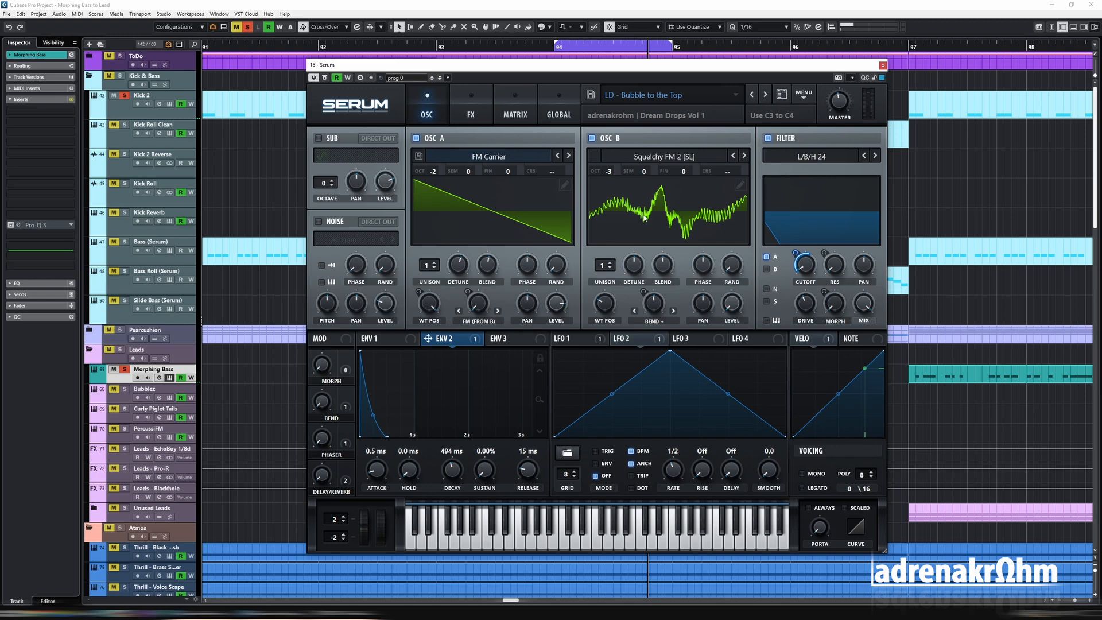
click(882, 66)
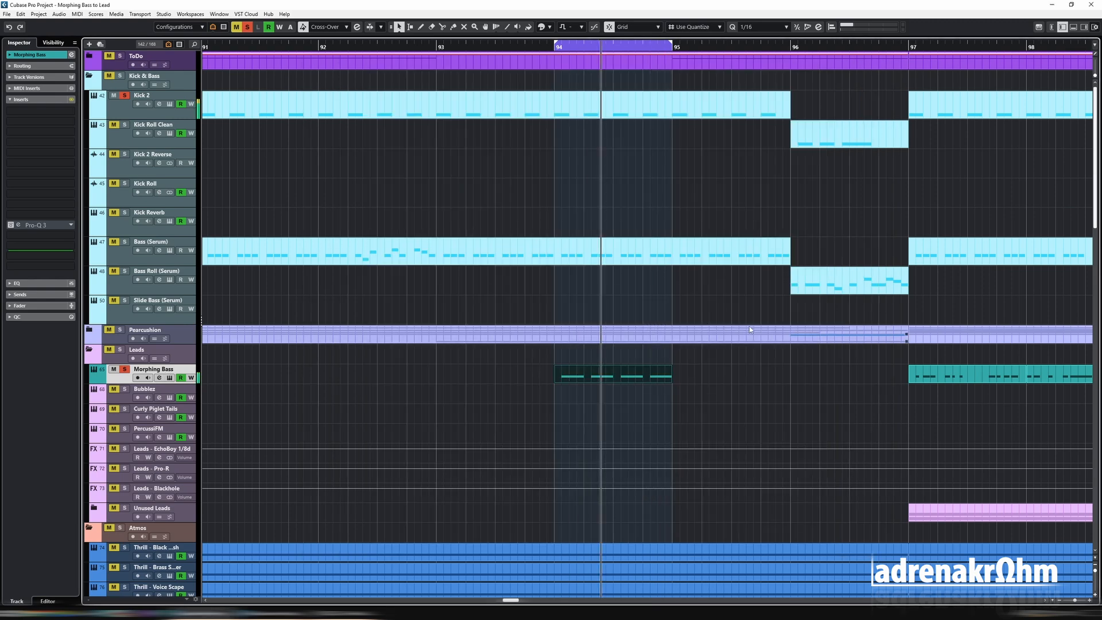
- Set the playback loop to the one-bar Morphing Bass clip at bar 97 and audition it
key(g)
click(861, 373)
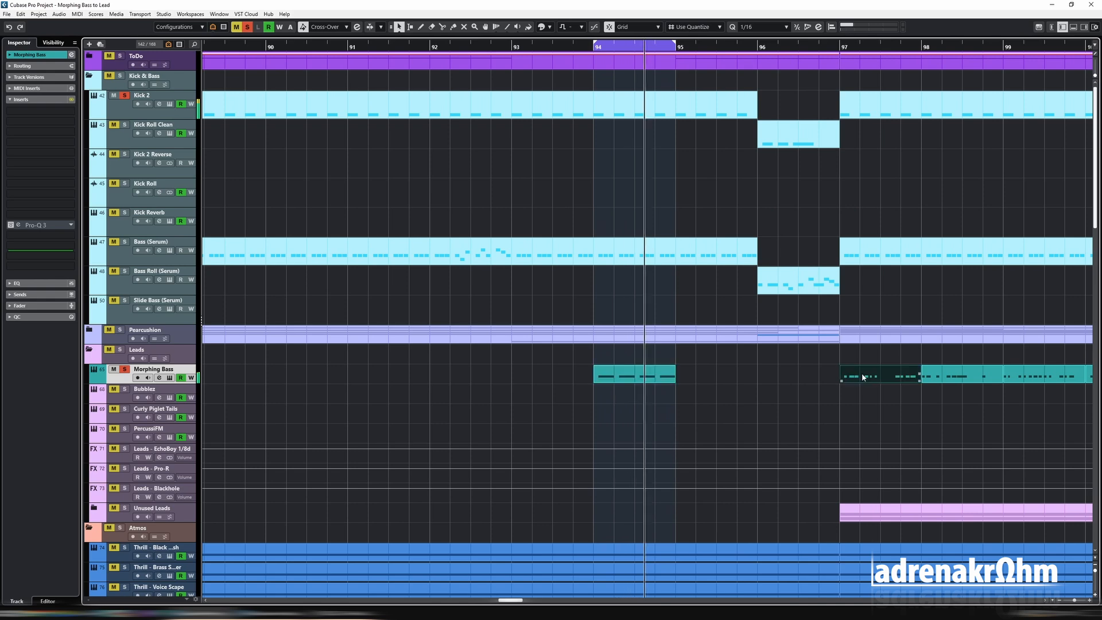
key(p)
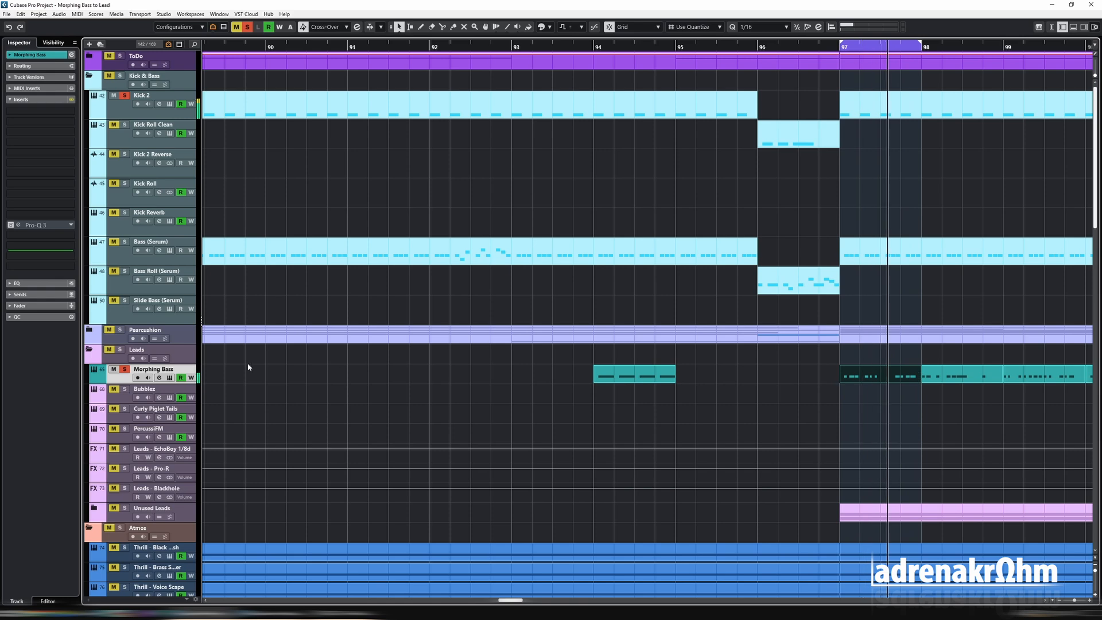
- Set Macro 1 as the aux source of the Env 2 to filter cutoff modulation in the modulation matrix
click(169, 377)
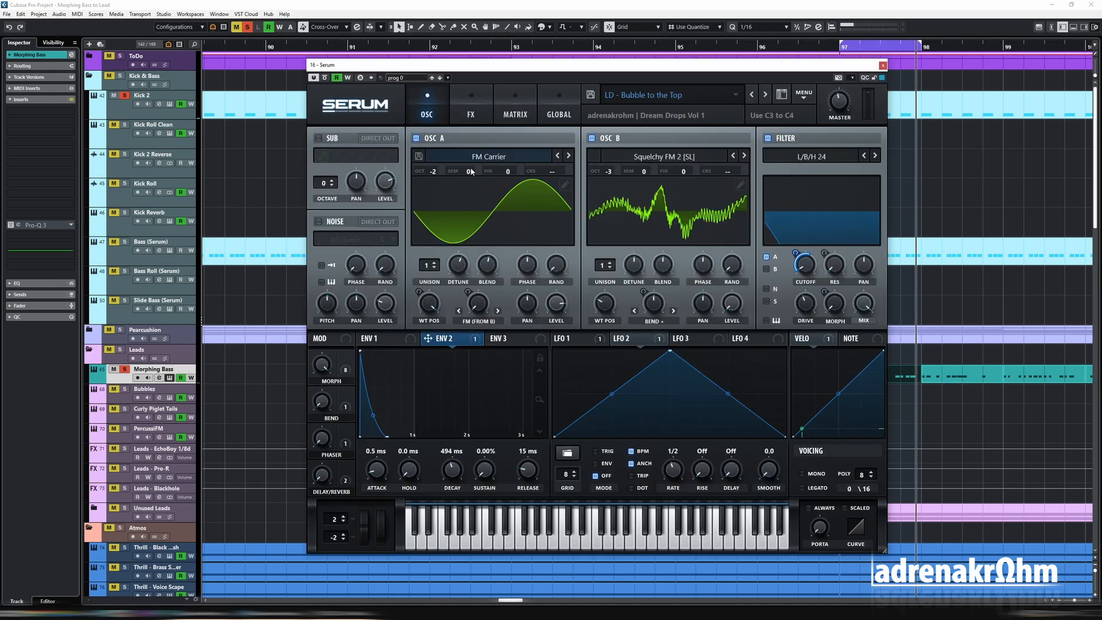
click(515, 115)
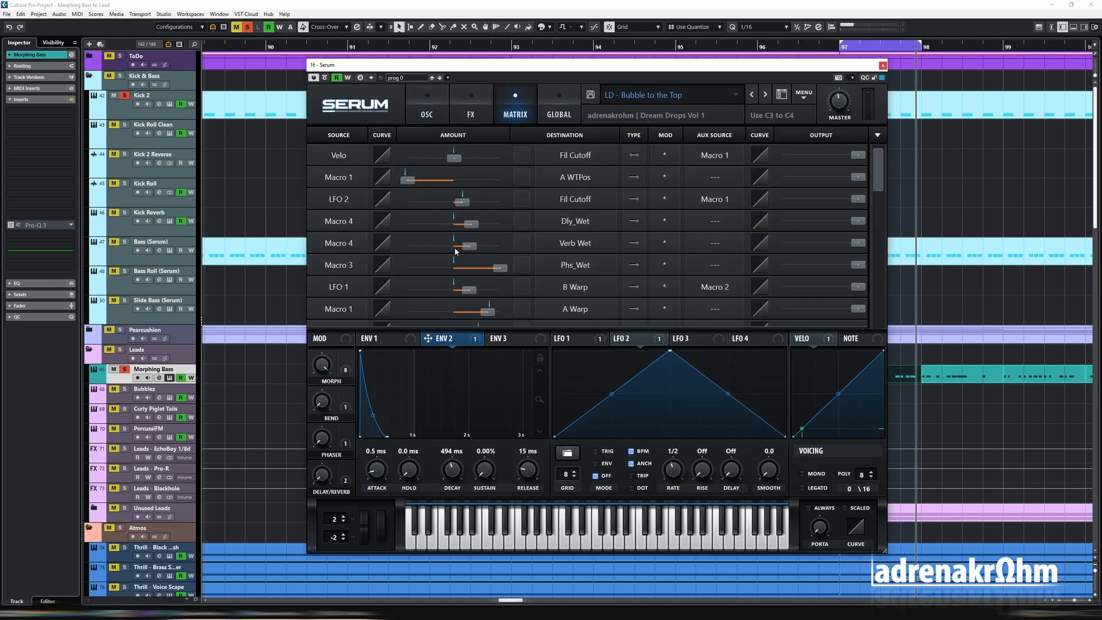
drag(876, 185, 878, 239)
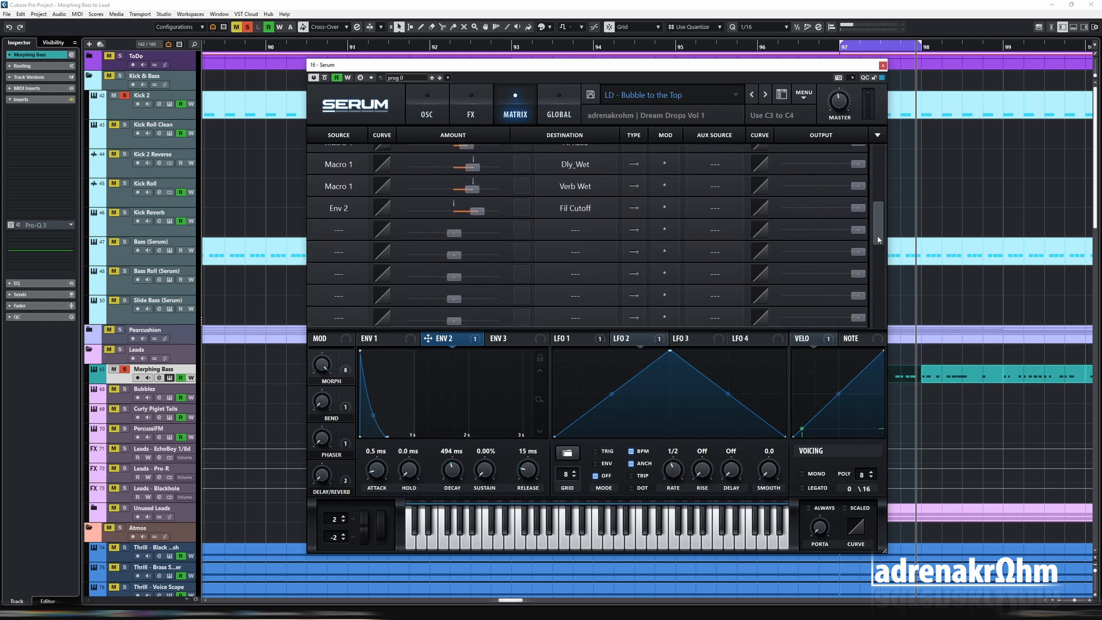
click(703, 209)
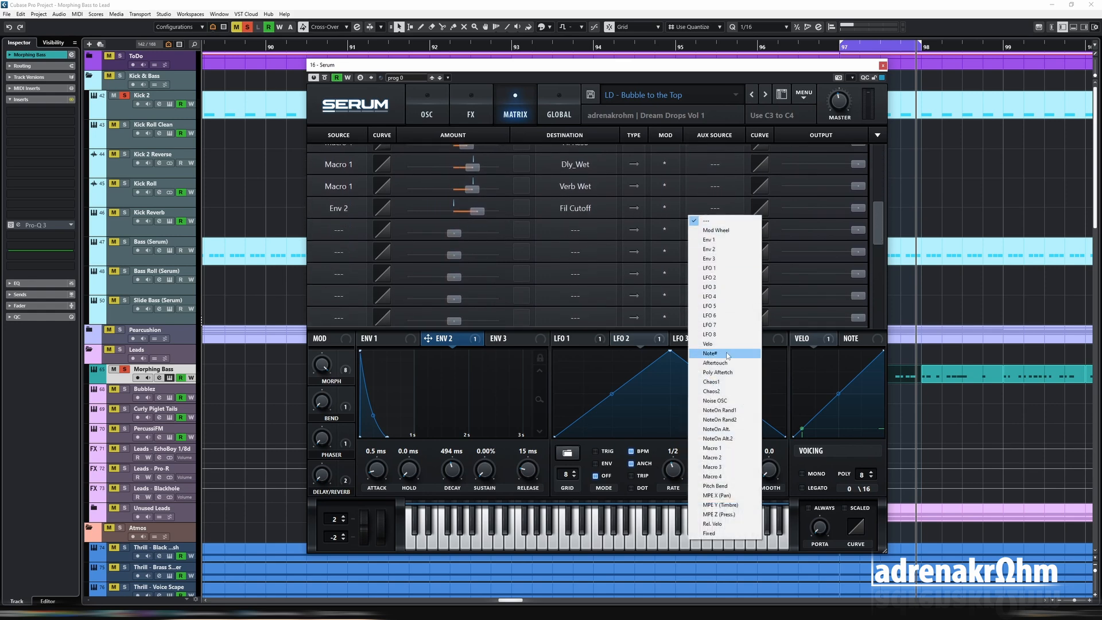
click(725, 450)
- Change the aux modulation mode of the Env 2 to filter cutoff row in the modulation matrix
drag(584, 68, 583, 119)
click(425, 162)
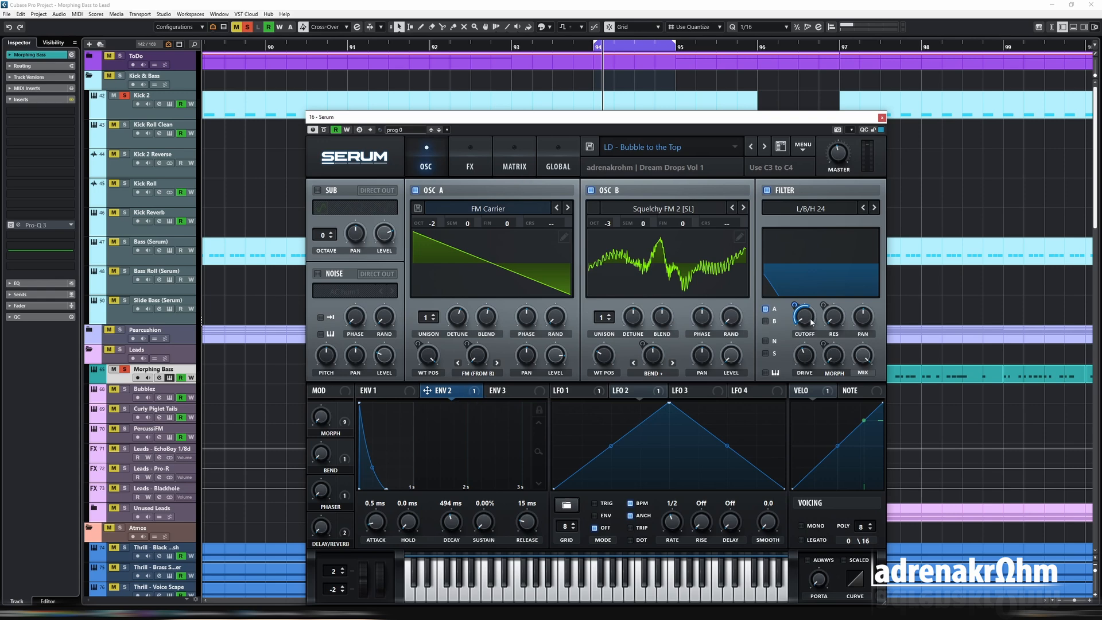
mouse_move(811, 324)
click(512, 167)
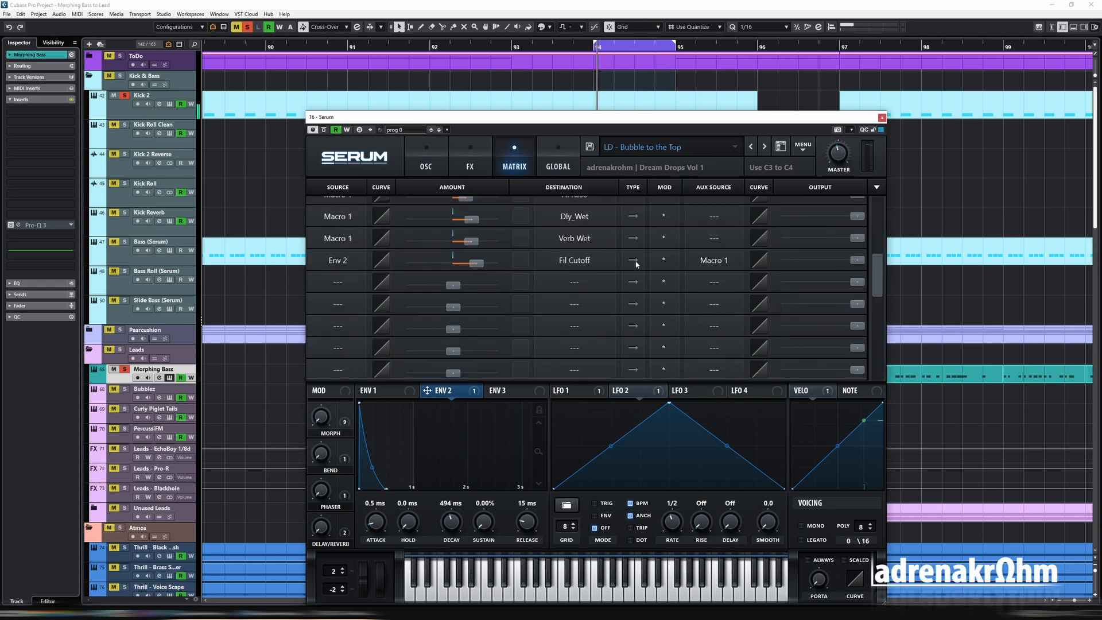
click(666, 261)
click(675, 286)
click(425, 167)
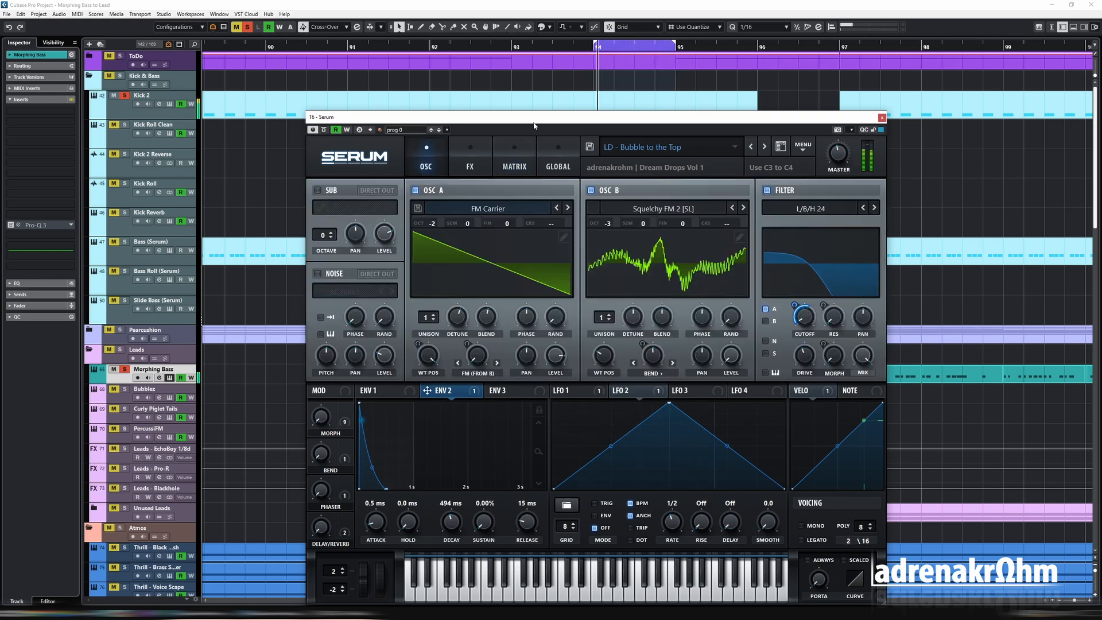
- Move the synth window off the arrangement and audition the bar 97 Morphing Bass clip in a loop again
drag(529, 122, 464, 402)
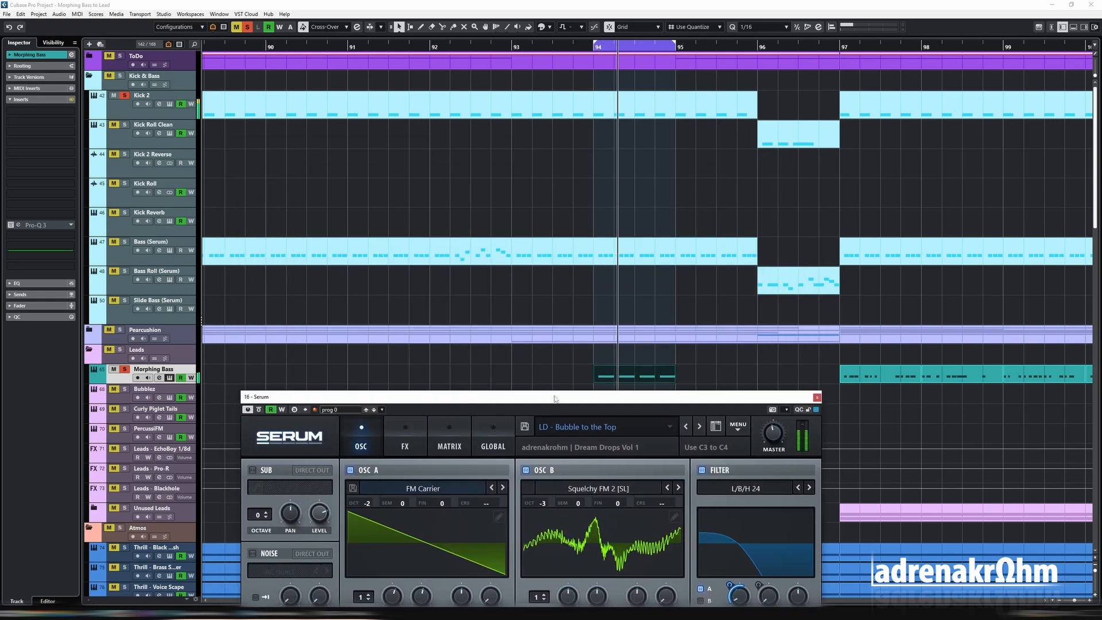
click(869, 376)
key(space)
- Route the noise oscillator through the filter and assign the MORPH macro to the filter cutoff with a depth of about 49
drag(694, 397, 710, 164)
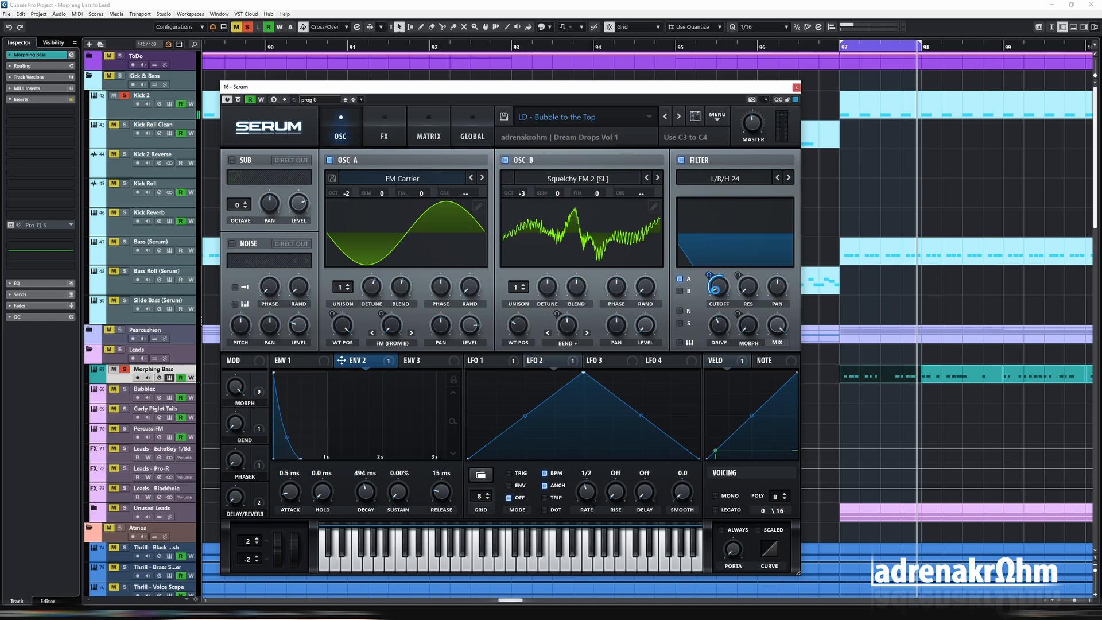
click(679, 310)
drag(709, 275, 710, 289)
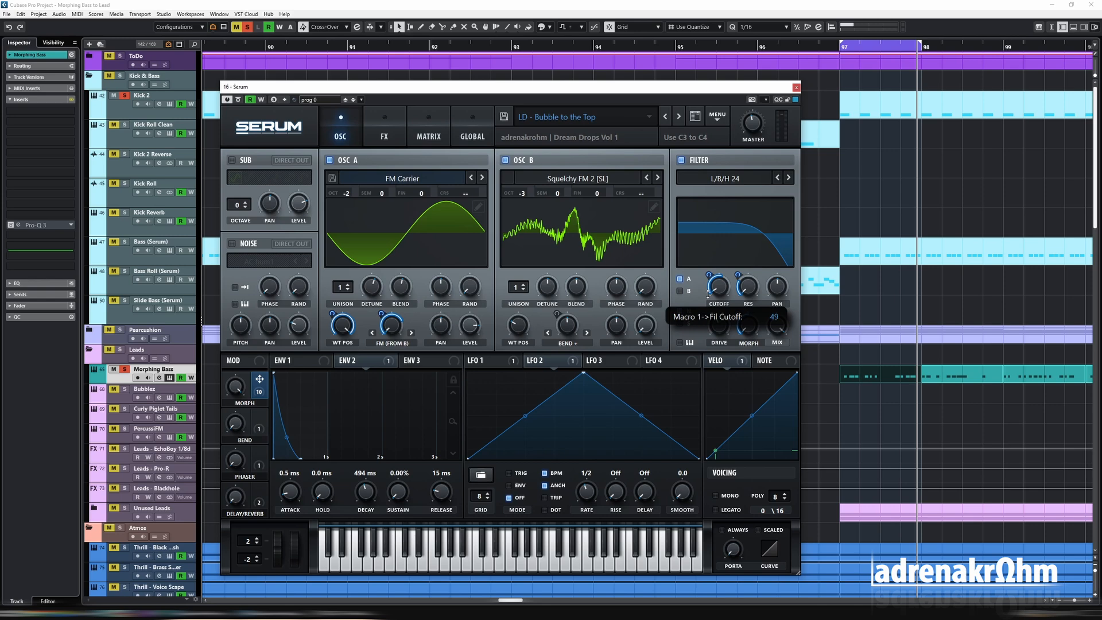
drag(708, 294, 709, 296)
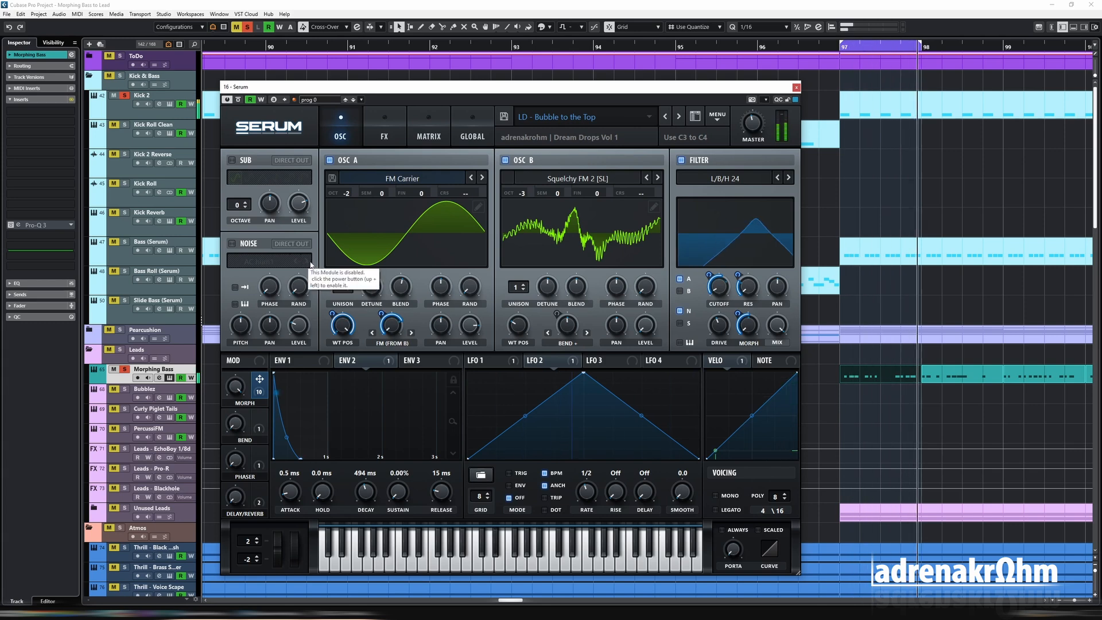
- Uncover the arrangement and return the playback loop to the Morphing Bass clip at bar 94
key(space)
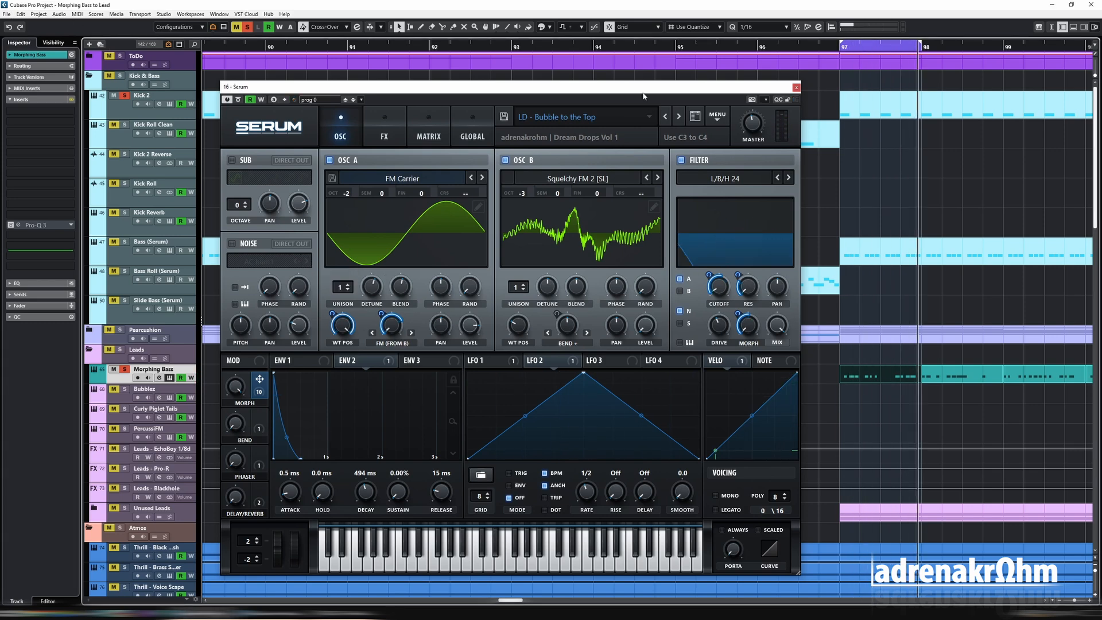
drag(643, 96, 810, 436)
click(622, 379)
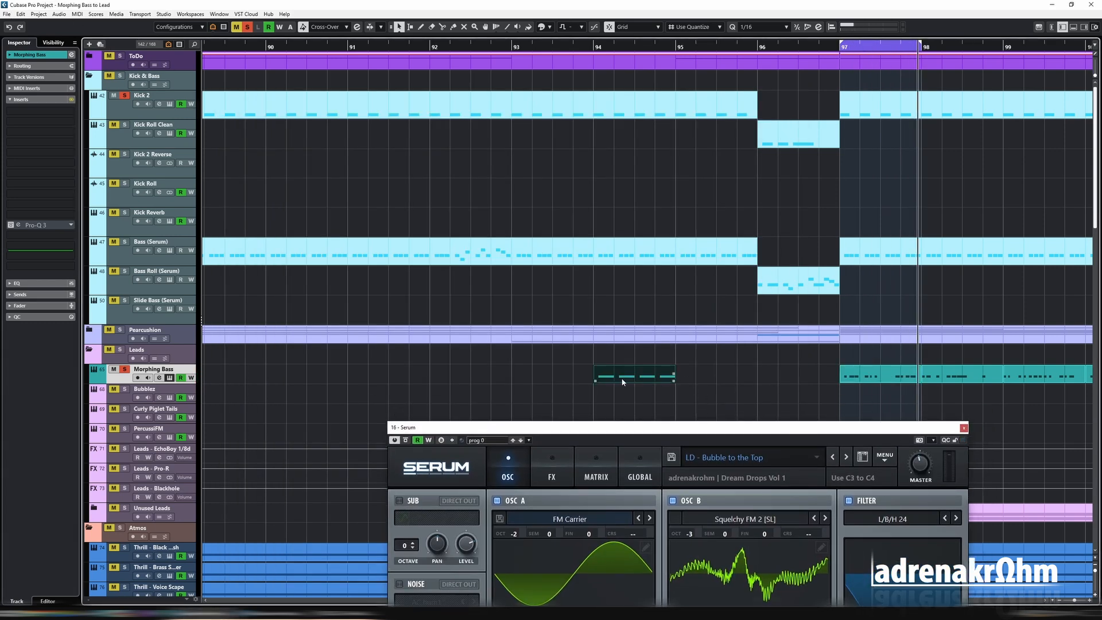
key(shift+g)
- Bring the synth window back into full view and set oscillator A's octave to -3
drag(681, 427, 692, 116)
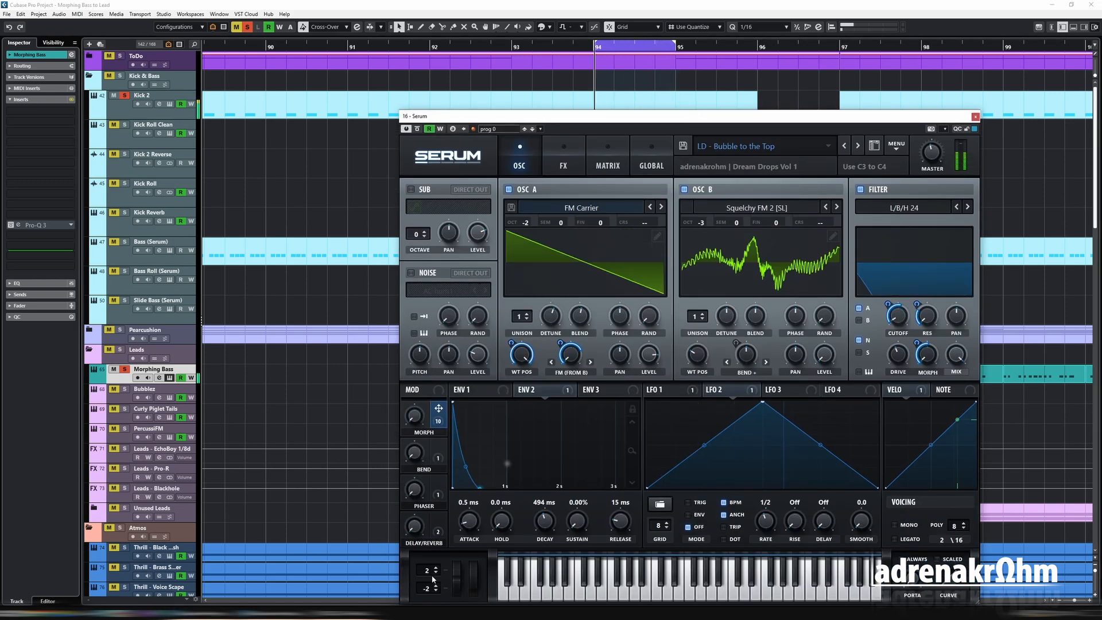
drag(639, 121, 523, 102)
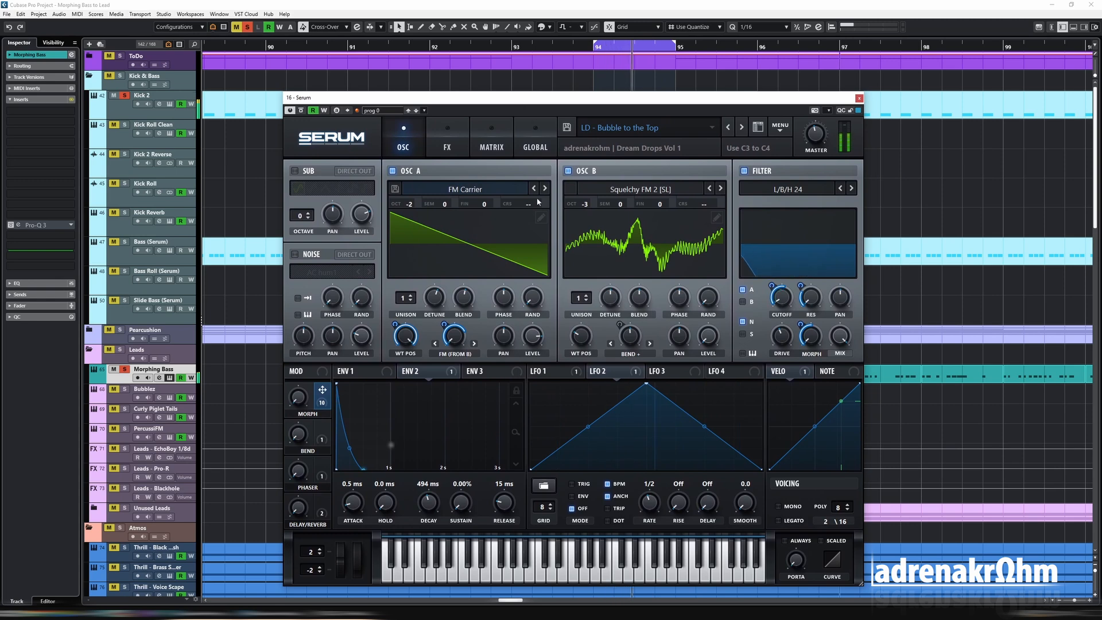
drag(409, 204, 408, 212)
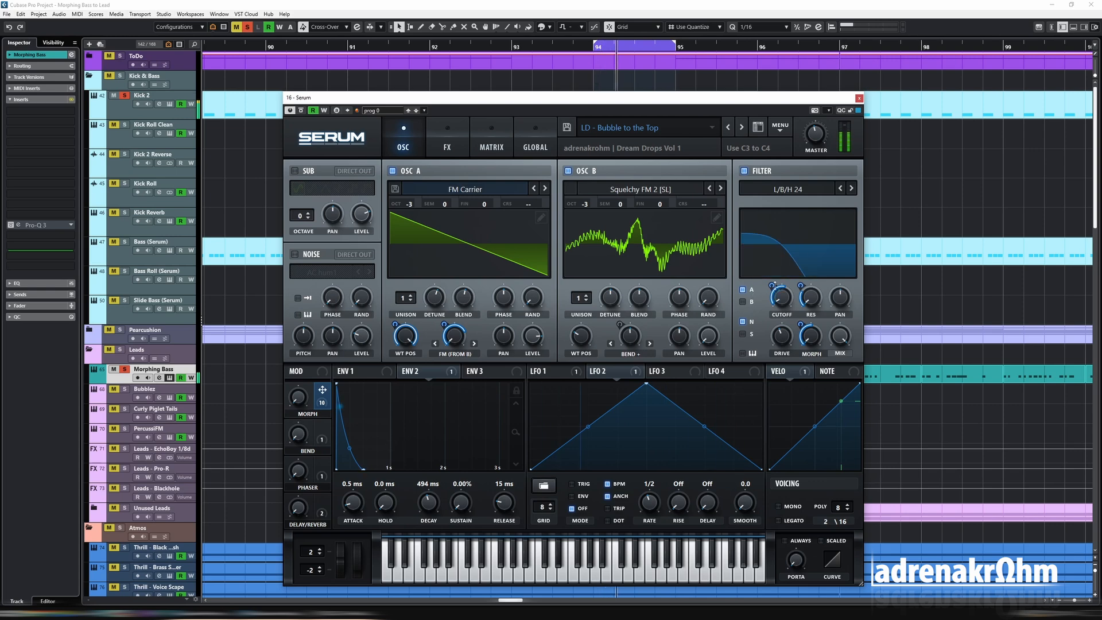
- Adjust MORPH's filter cutoff depth and assign MORPH to oscillator A's octave, auditioning the result with the macro knob
mouse_move(777, 280)
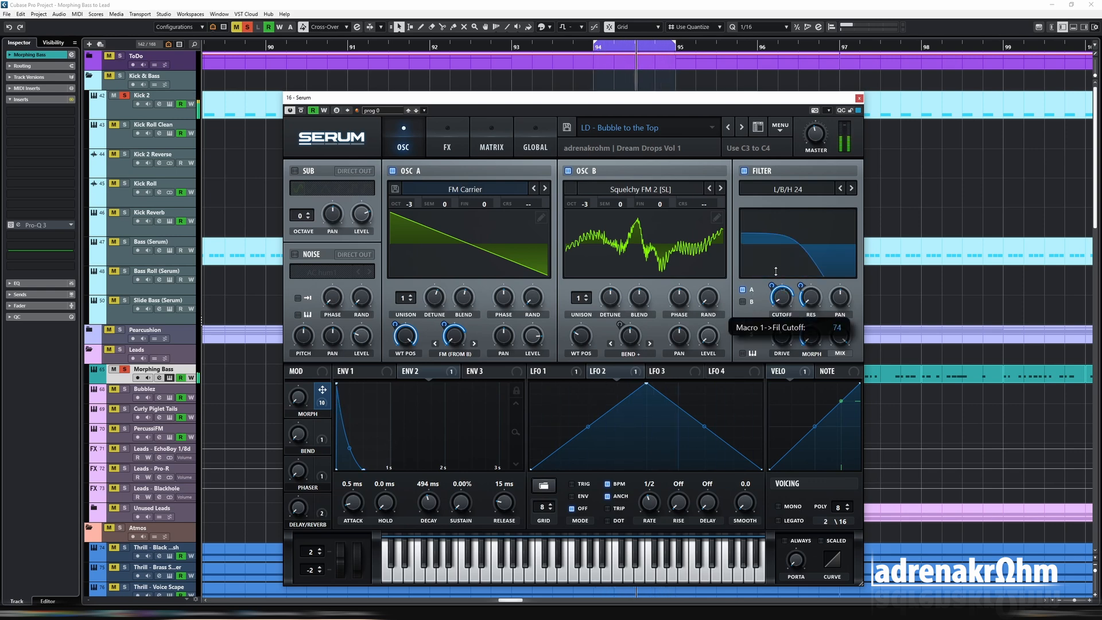
drag(771, 270, 771, 277)
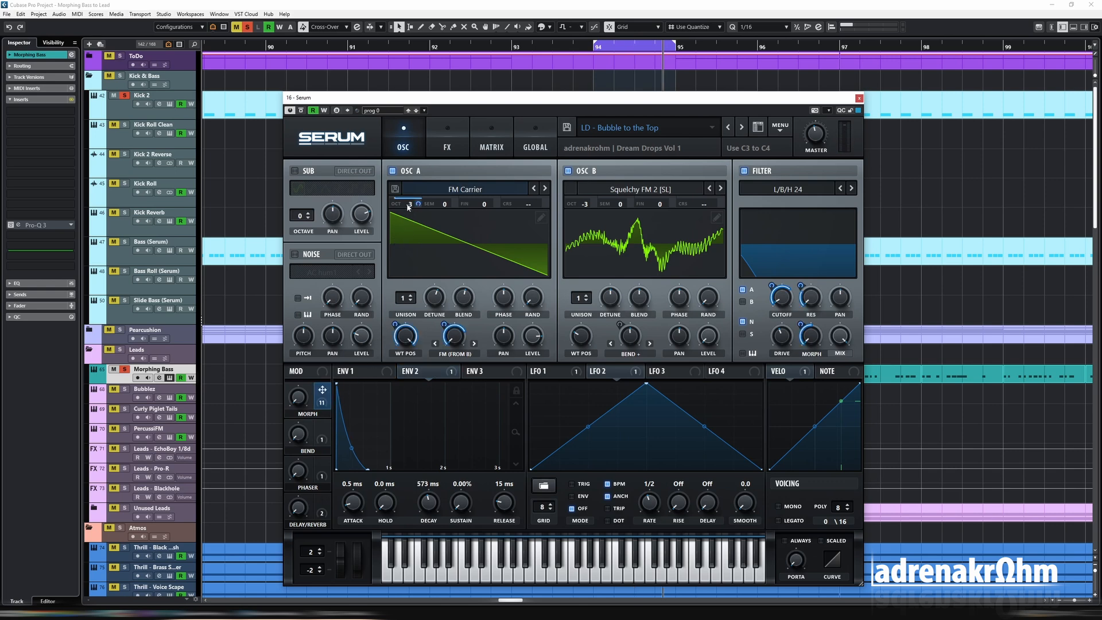
click(485, 150)
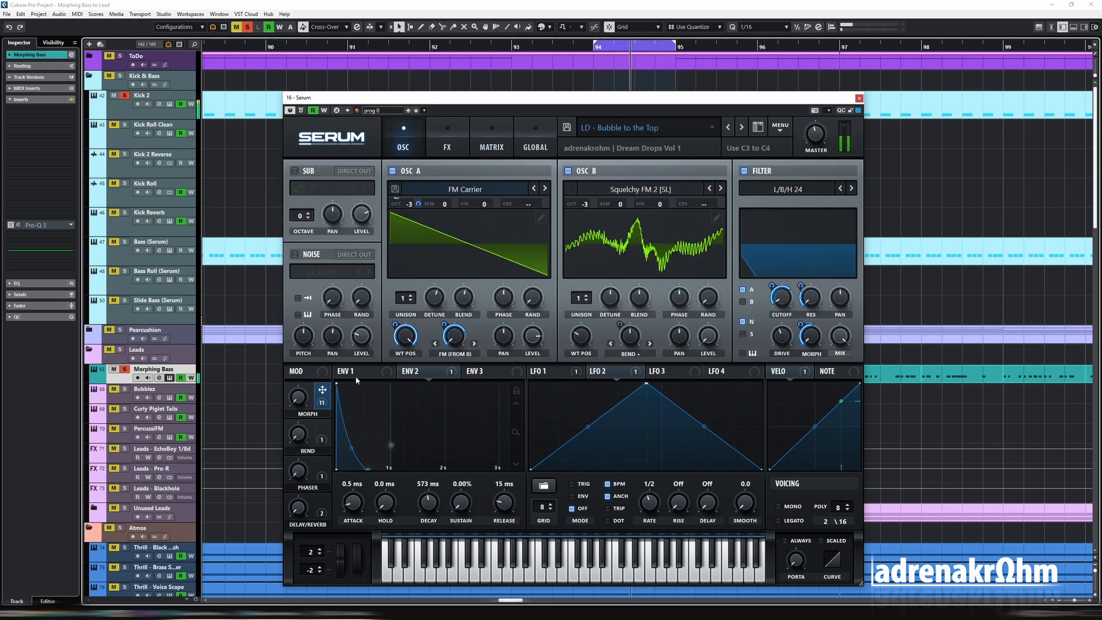
mouse_move(301, 397)
mouse_down()
mouse_move(299, 272)
mouse_move(298, 415)
mouse_up()
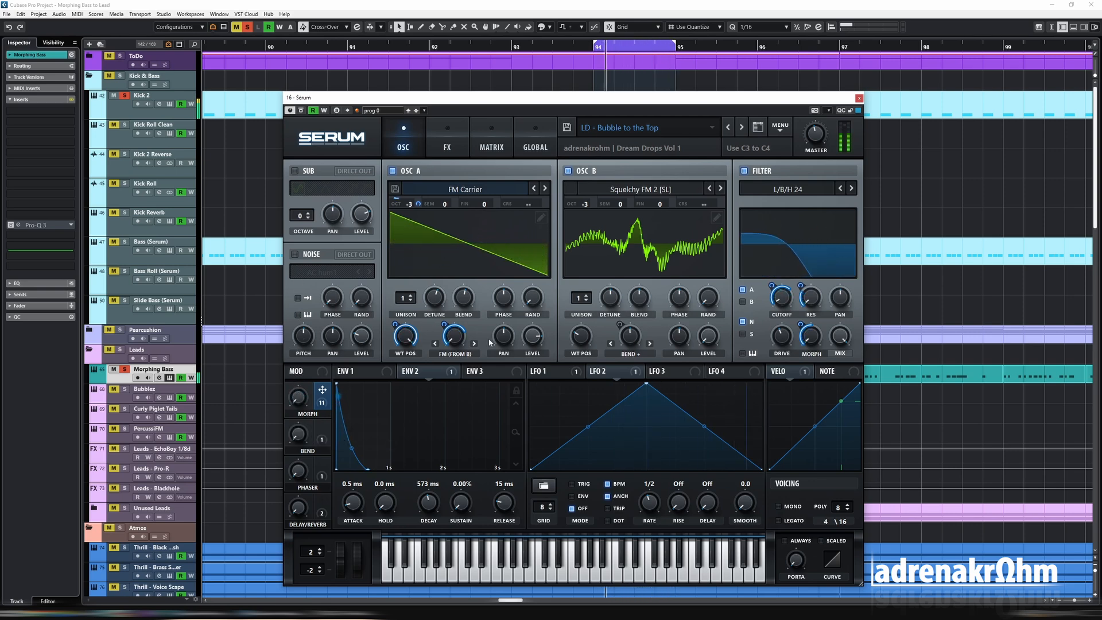
- Close the synth window, repeat the bar 94 Morphing Bass clip into bar 95 and delete the extra copy at bar 96
click(859, 98)
click(750, 380)
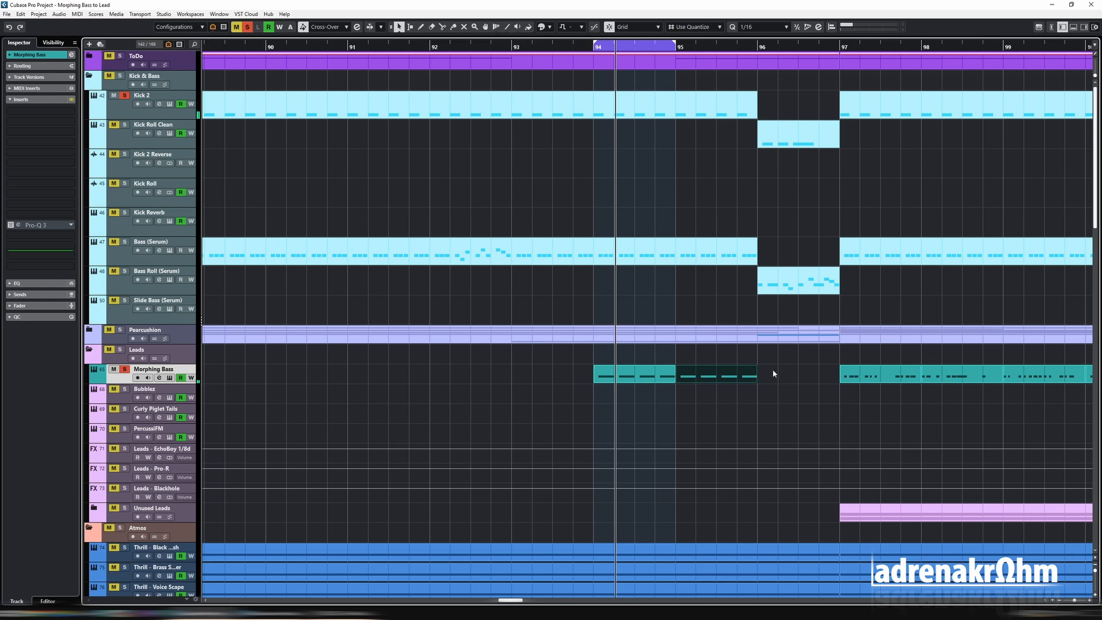
key(ctrl+d)
click(788, 290)
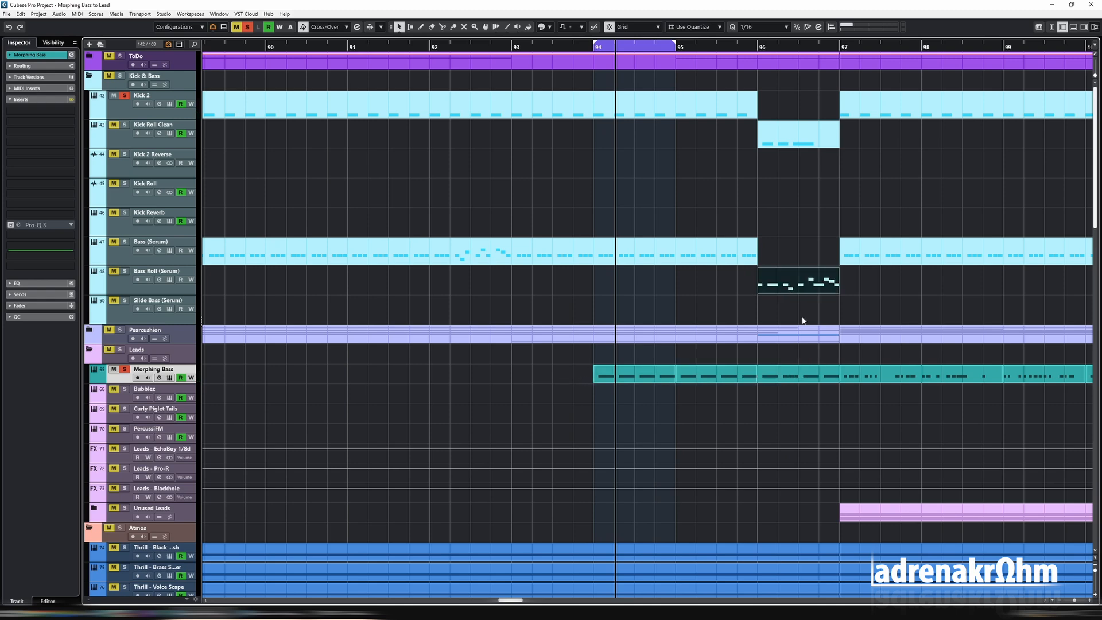
click(773, 376)
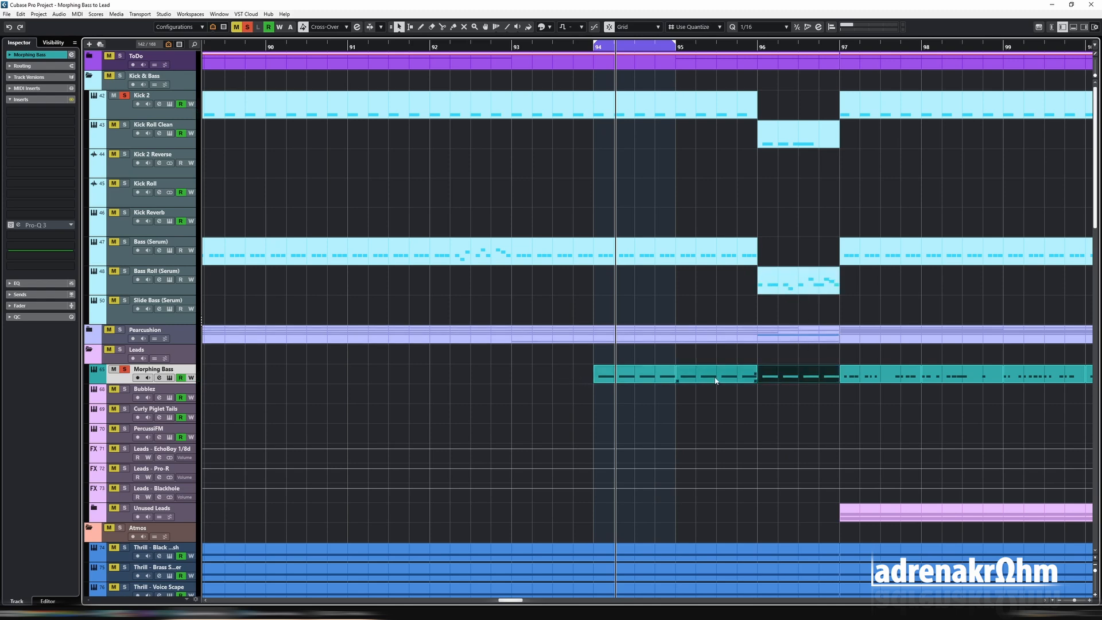
key(Delete)
- Copy the bar 96 Bass Roll (Serum) clip onto the Morphing Bass track at bar 96
click(783, 288)
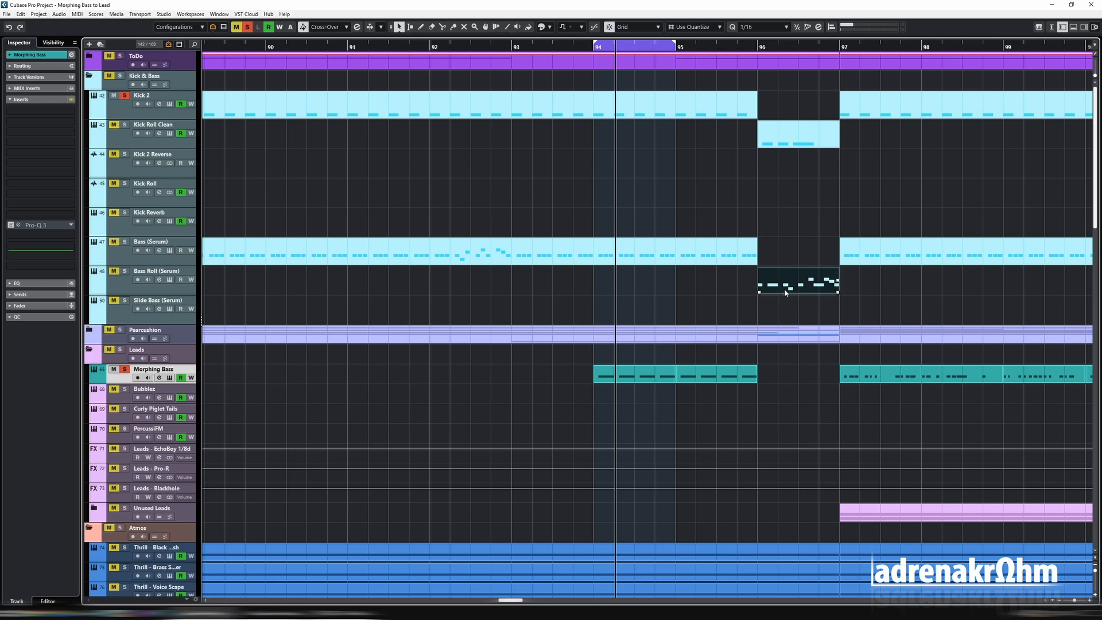
key(ctrl+d)
drag(870, 284, 792, 378)
- Transpose all notes of the copied Morphing Bass clip at bar 96 up two octaves and loop that bar
double_click(787, 367)
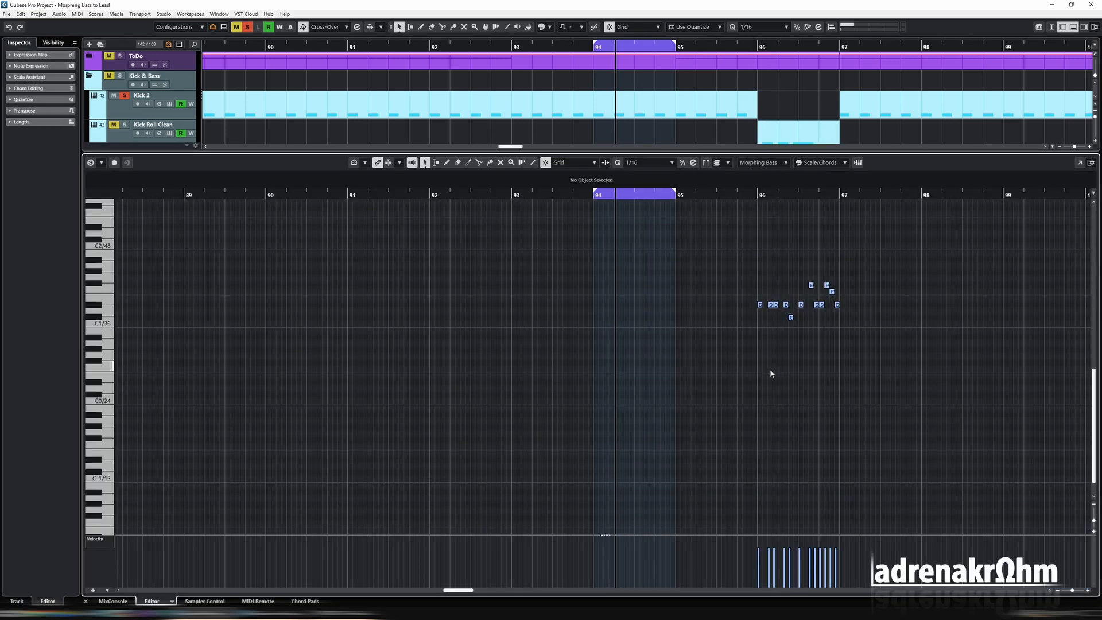
key(ctrl+e)
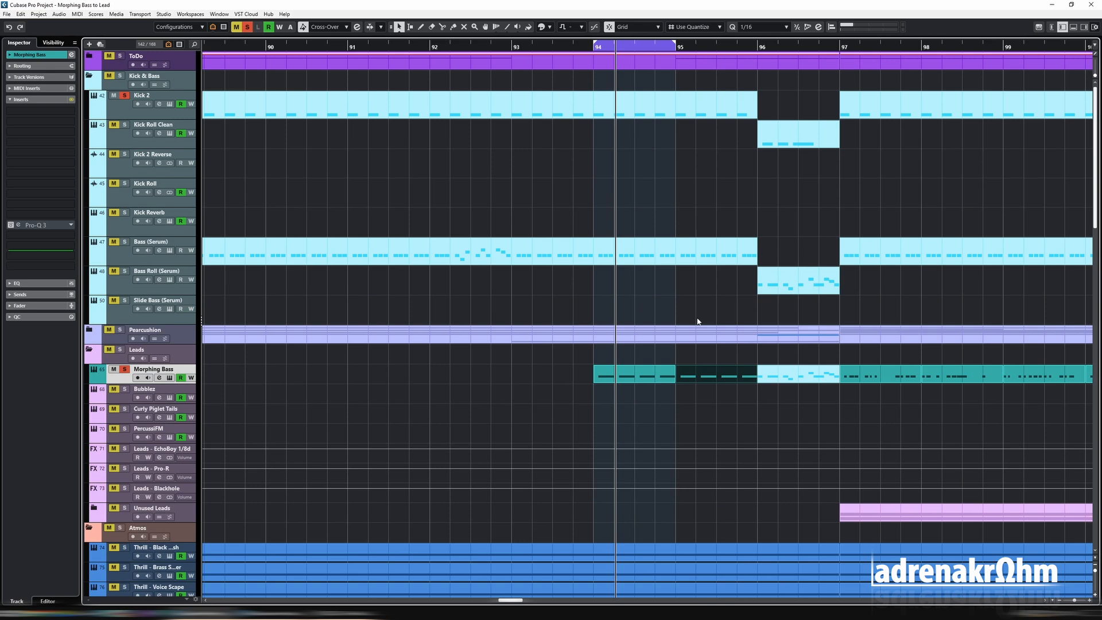
click(784, 376)
key(ctrl+e)
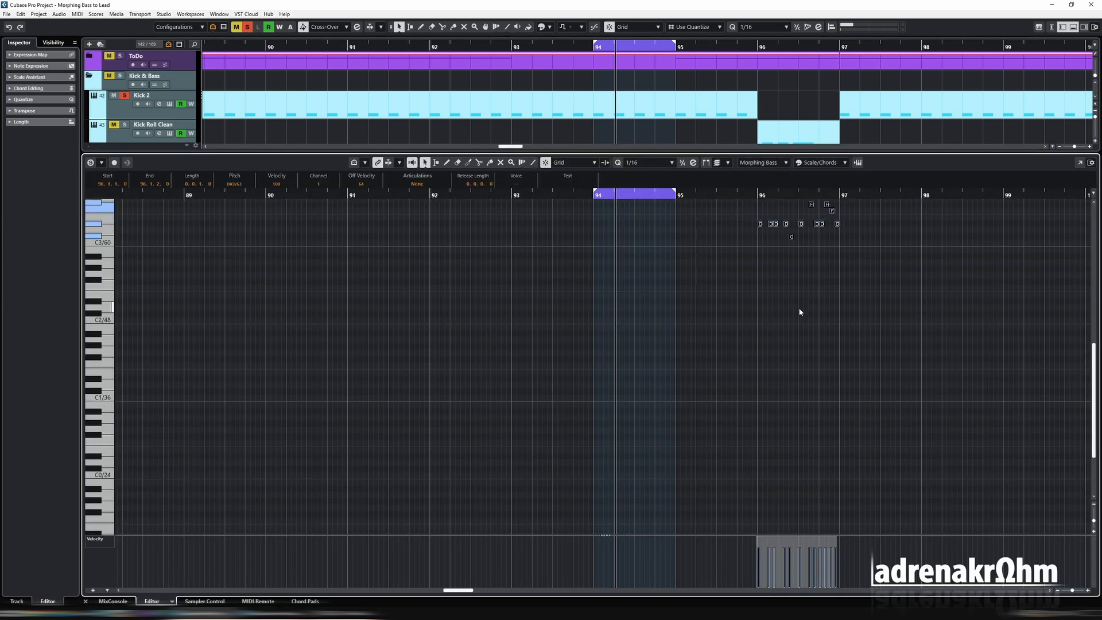
scroll(898, 322, up, 3)
key(Return)
key(shift+g)
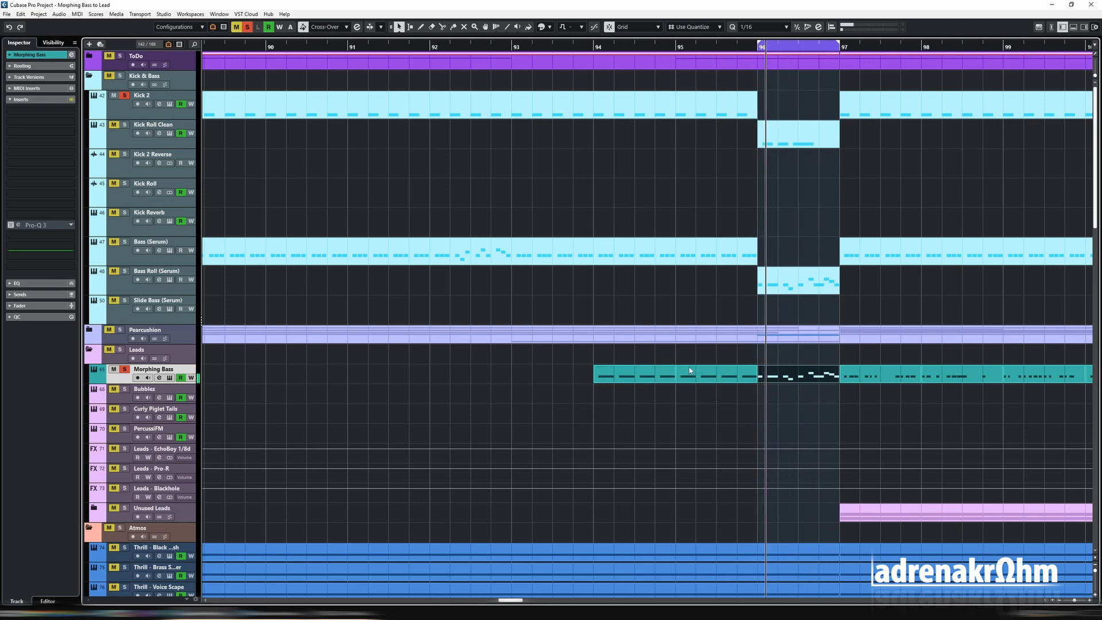
- Copy the bar 94 Morphing Bass clip to bar 93
drag(631, 374, 550, 374)
key(Escape)
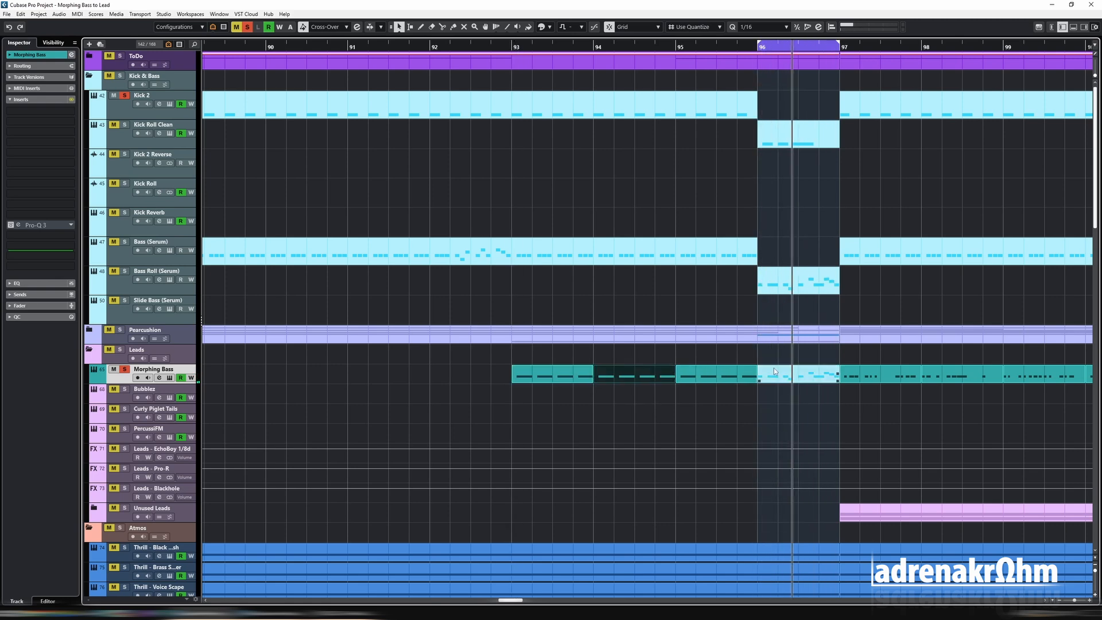
key(g)
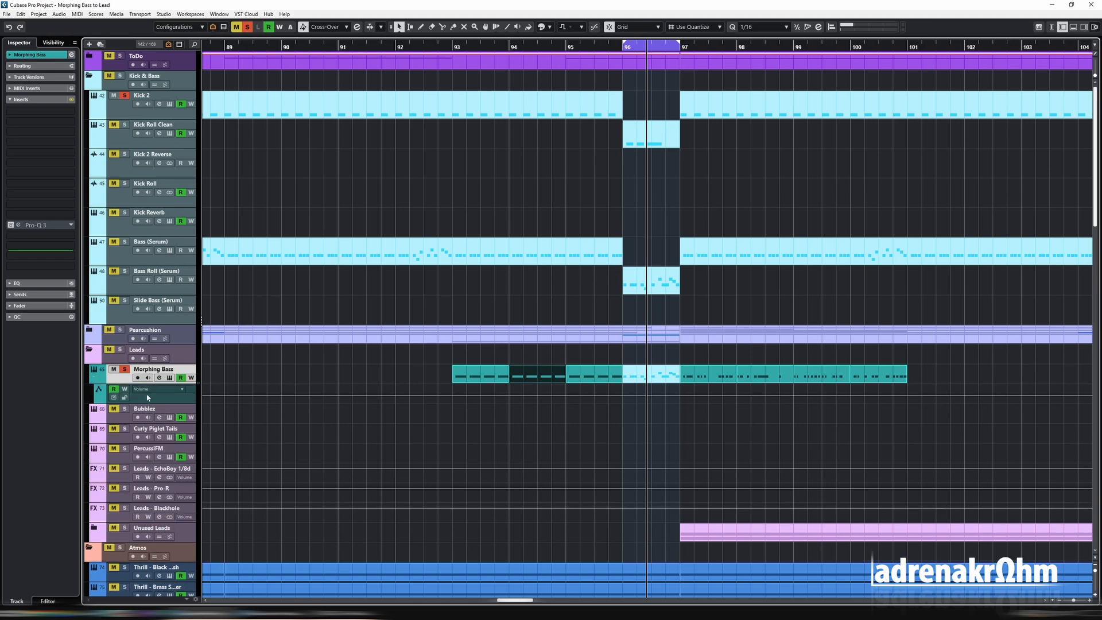
- Show the Morphing Bass automation and create a Serum - CUTOFF lane by recording a short synth control movement with automation writing on
click(93, 378)
key(space)
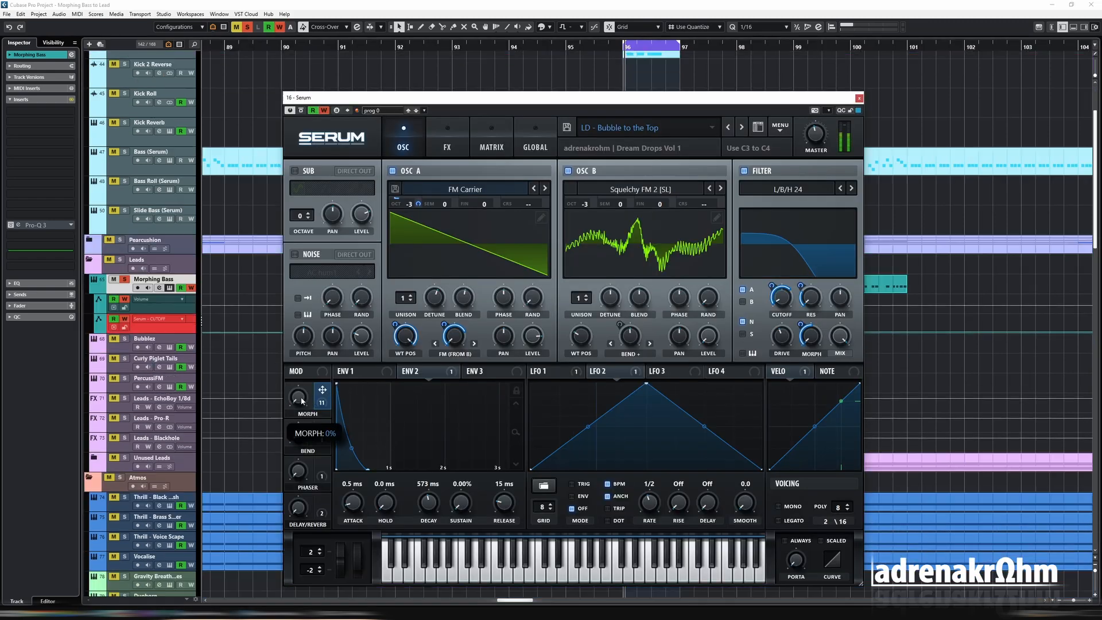
click(859, 99)
- Replace the recorded bump in the Serum - CUTOFF lane with a rising ramp across bar 96 and audition it
click(167, 324)
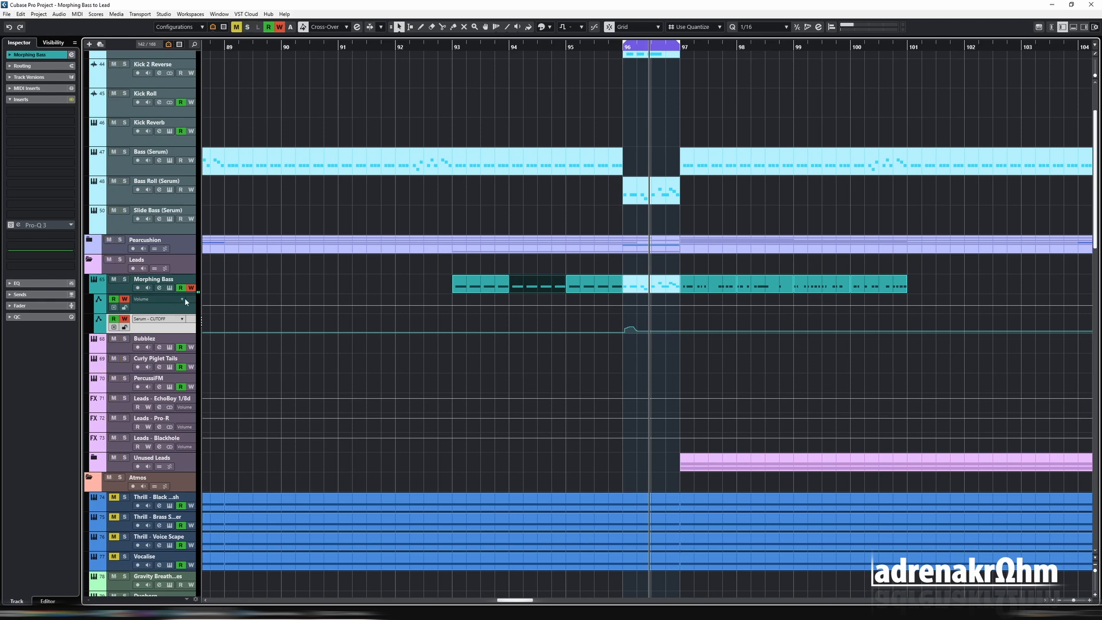
scroll(654, 356, up, 2)
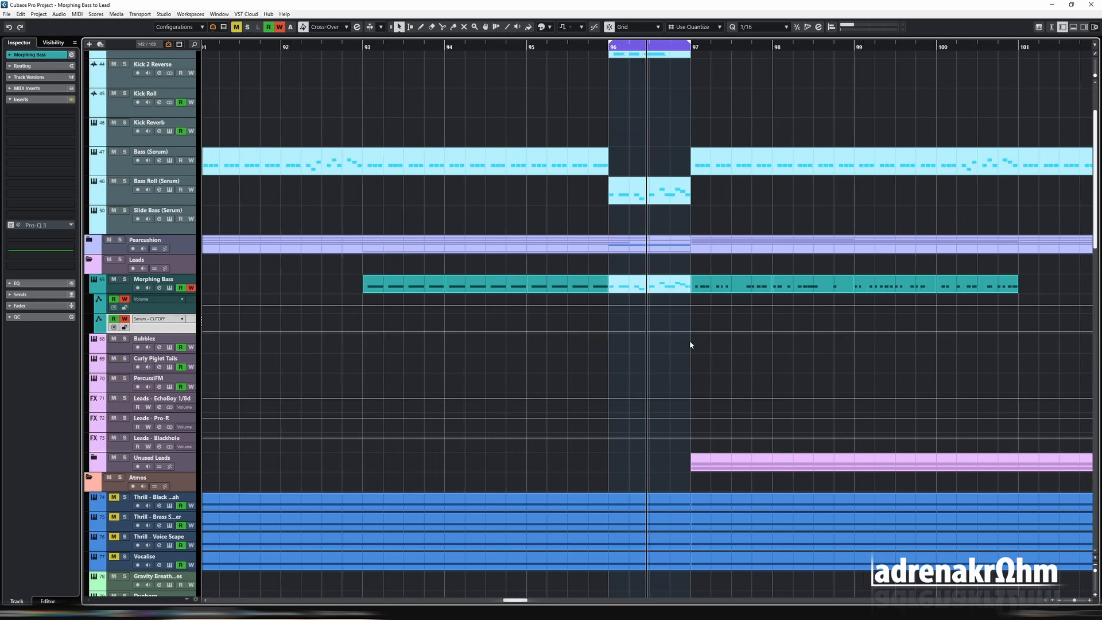
mouse_move(701, 330)
mouse_down()
mouse_move(692, 300)
mouse_move(644, 337)
mouse_move(611, 338)
mouse_up()
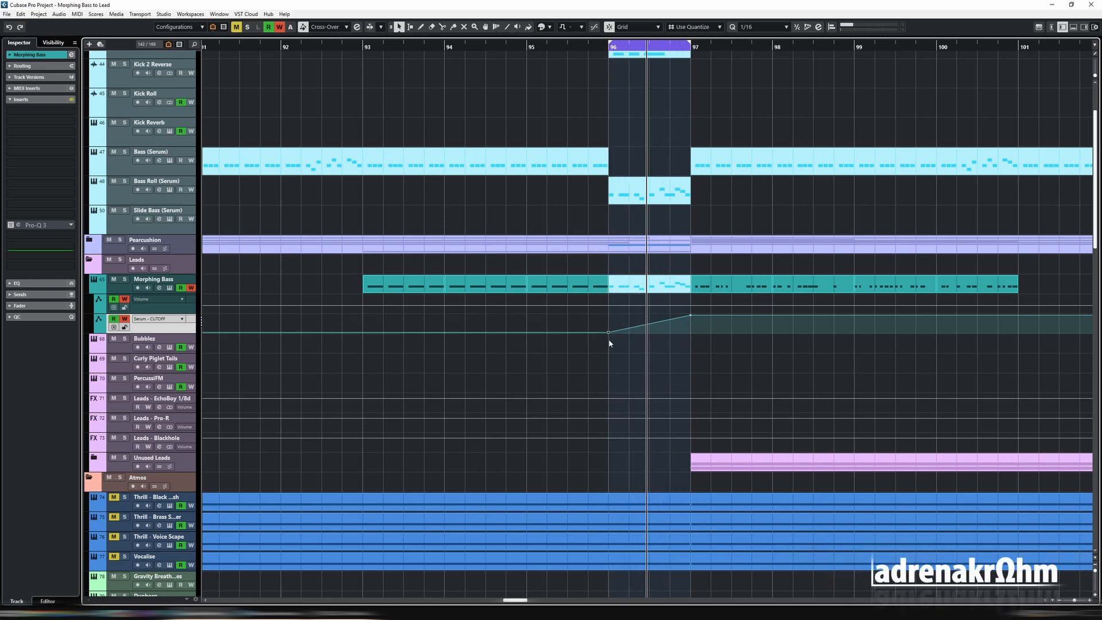
click(628, 280)
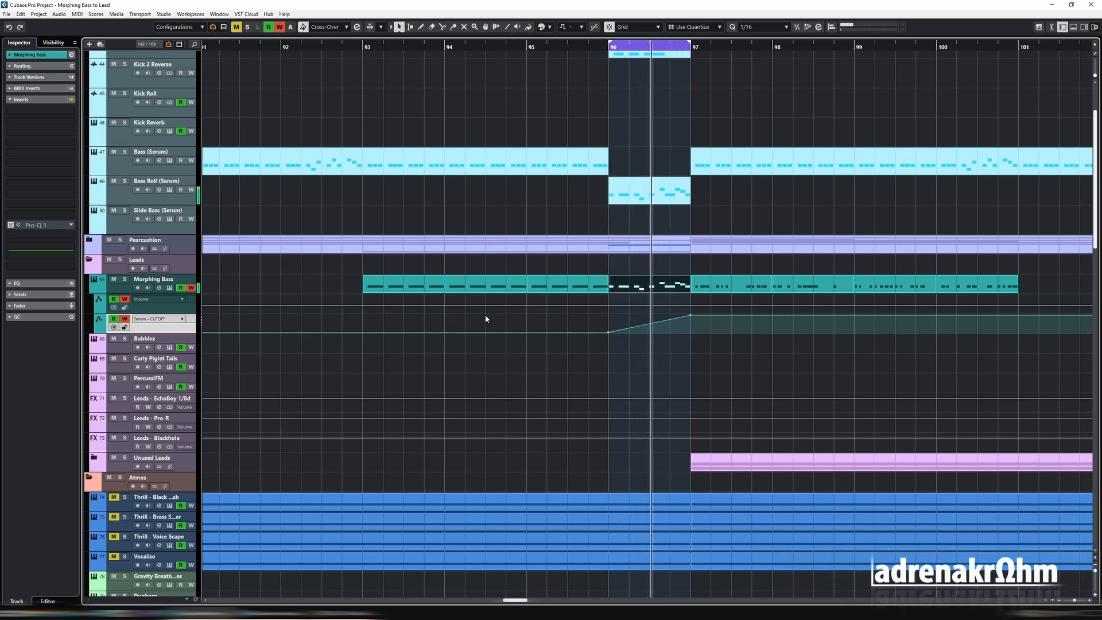
- Switch off automation writing and draw two small swells in the Serum - CUTOFF lane between bars 94 and 96
click(126, 299)
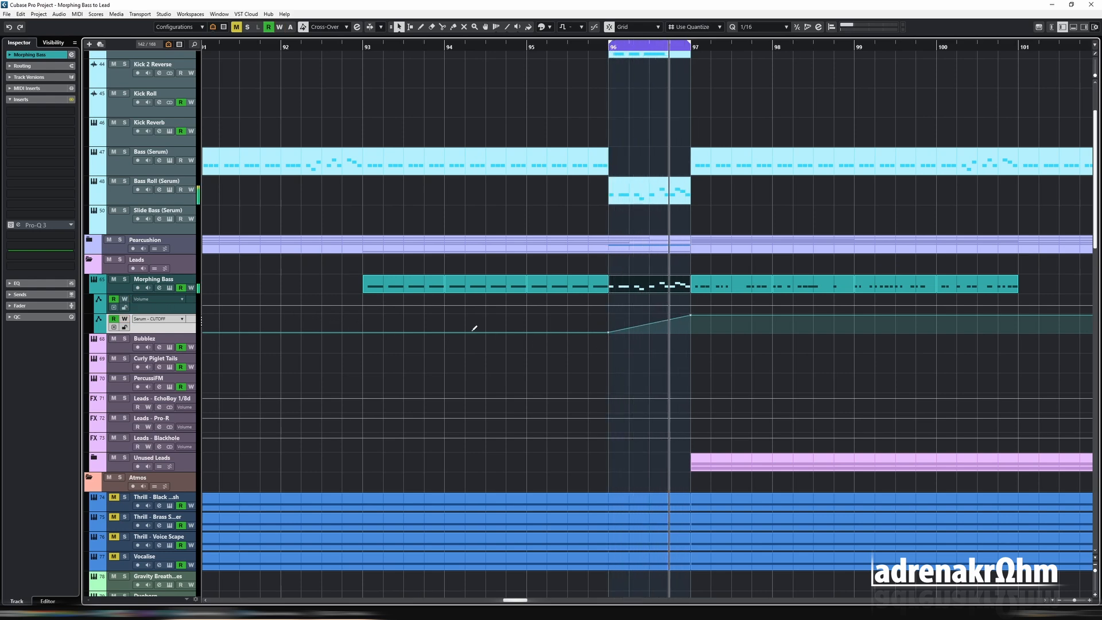
drag(482, 330, 362, 332)
drag(445, 332, 449, 331)
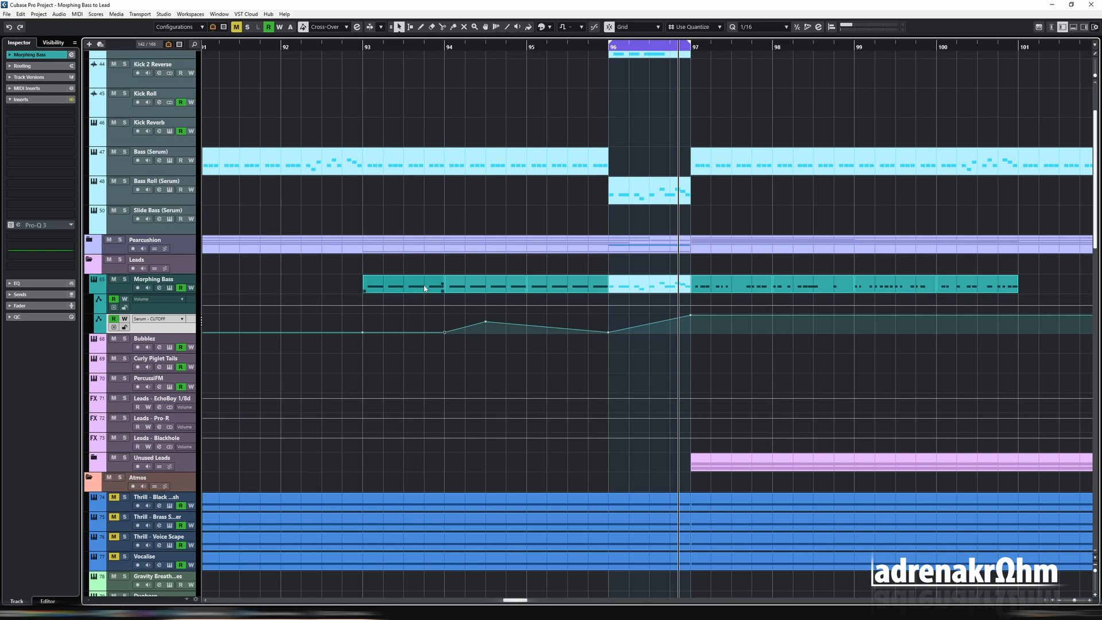
click(482, 284)
drag(547, 326, 568, 332)
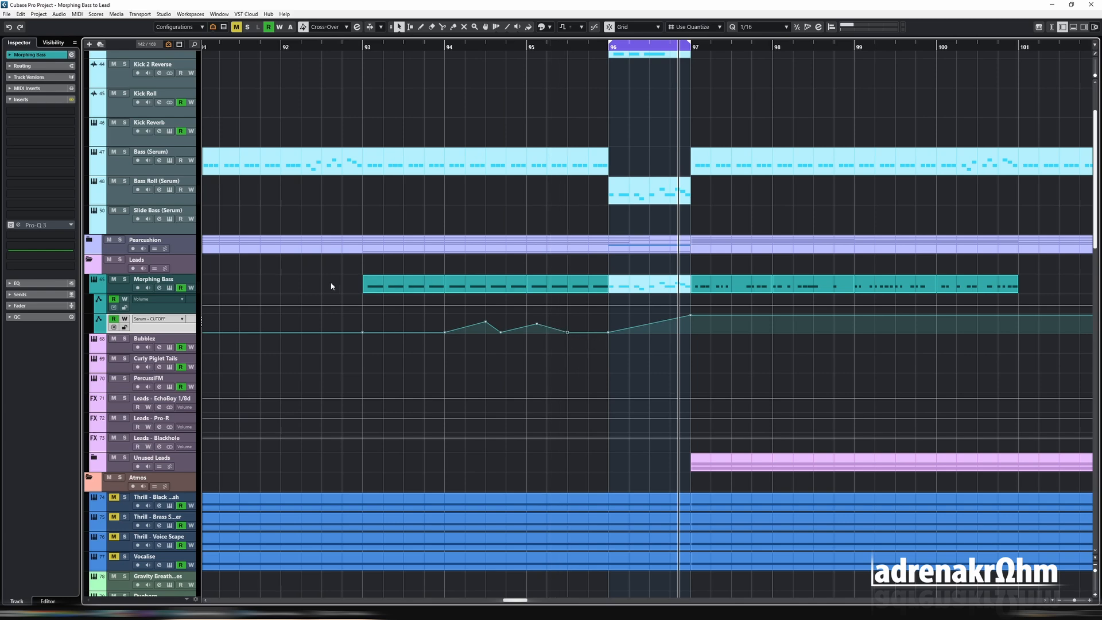
- Loop the bar 93 Morphing Bass clip, reopen the synth and set MORPH's filter cutoff depth to about 59
click(996, 288)
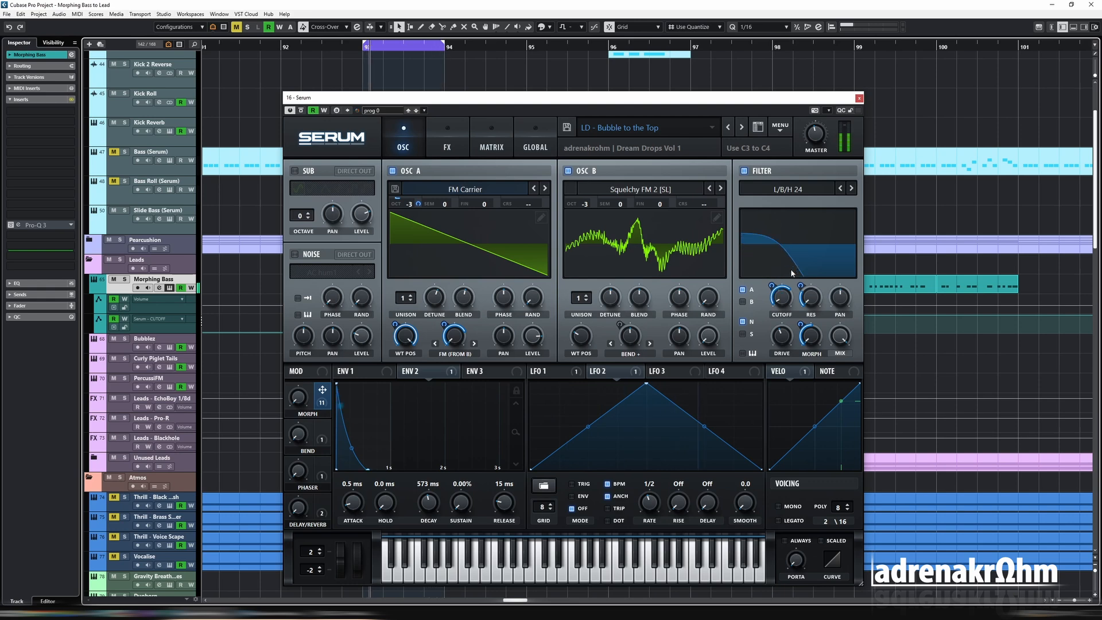
mouse_move(776, 281)
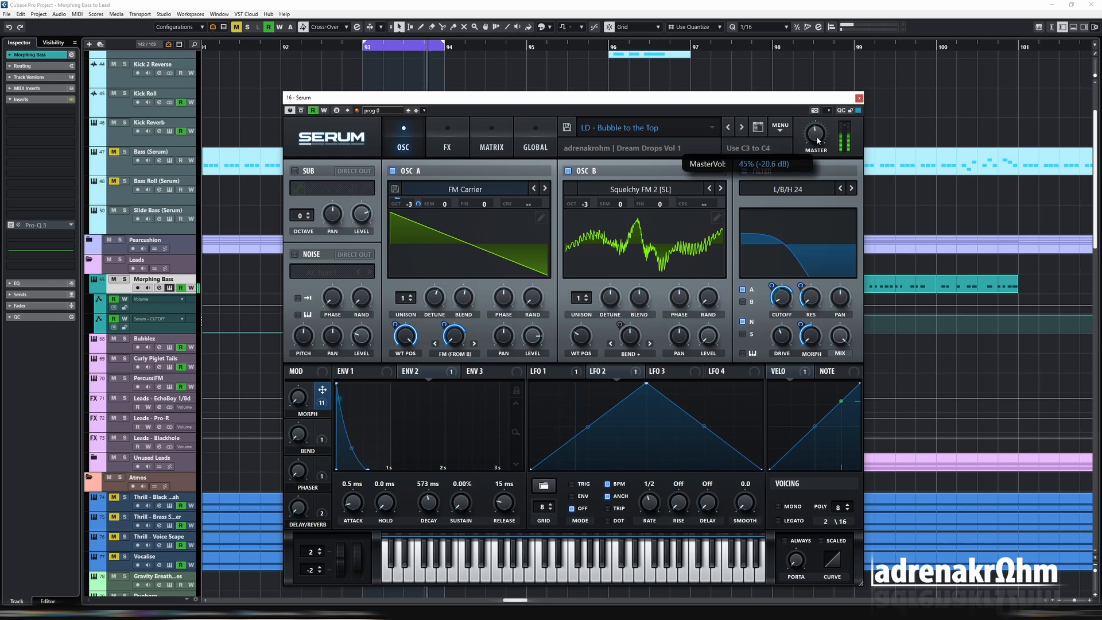
mouse_move(819, 136)
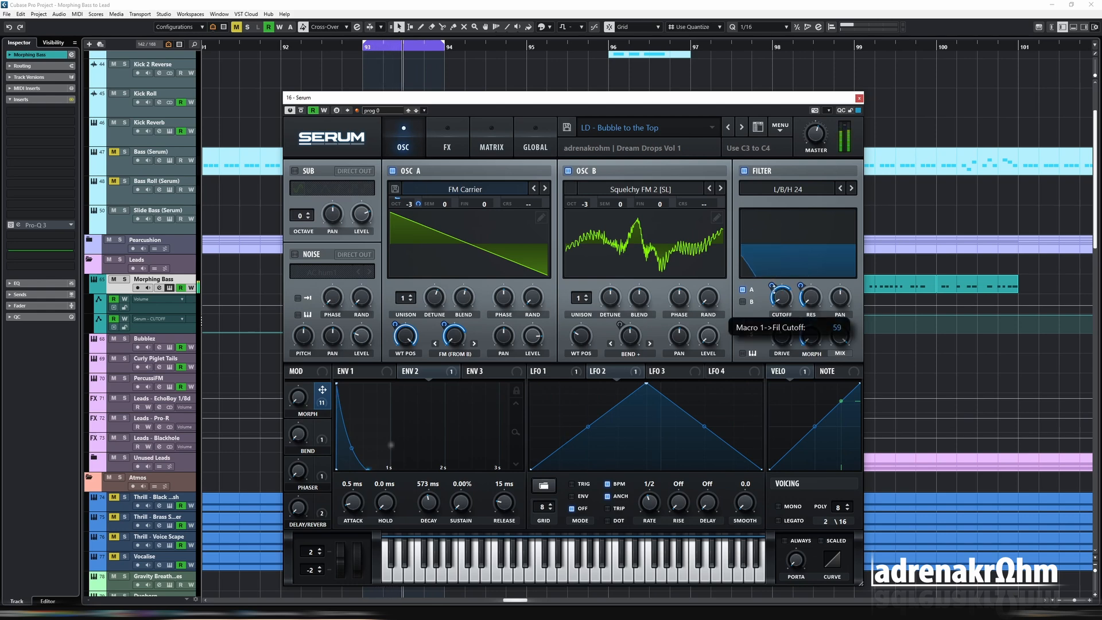
- Try oscillator A's octave at -2 and fine-tune MORPH's filter cutoff depth against the playing bass
drag(409, 204, 417, 199)
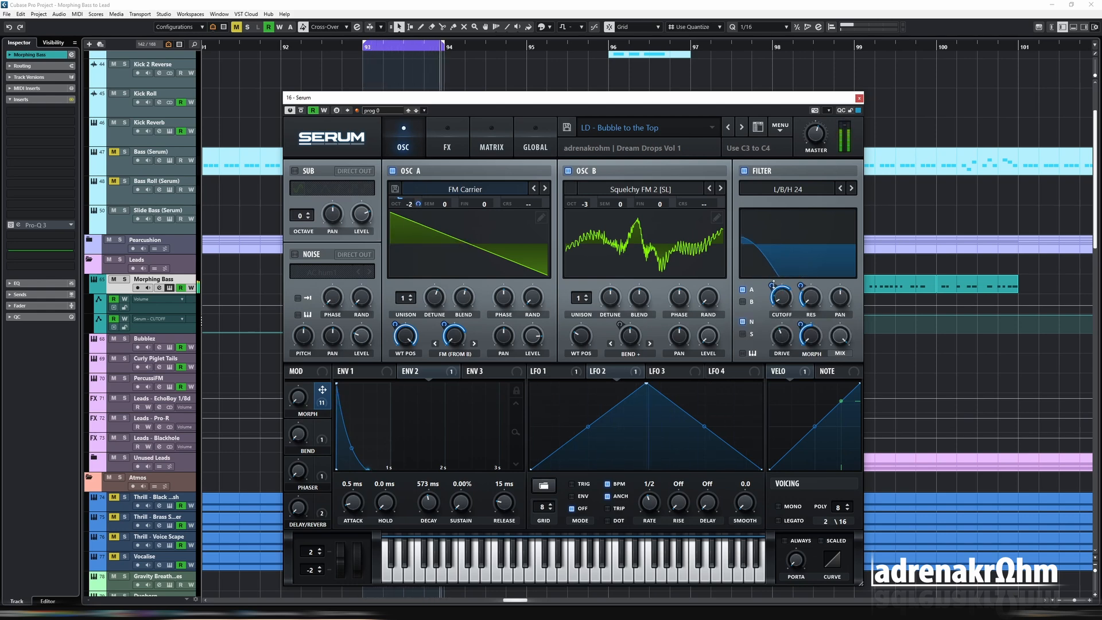
mouse_move(771, 285)
drag(773, 288, 773, 291)
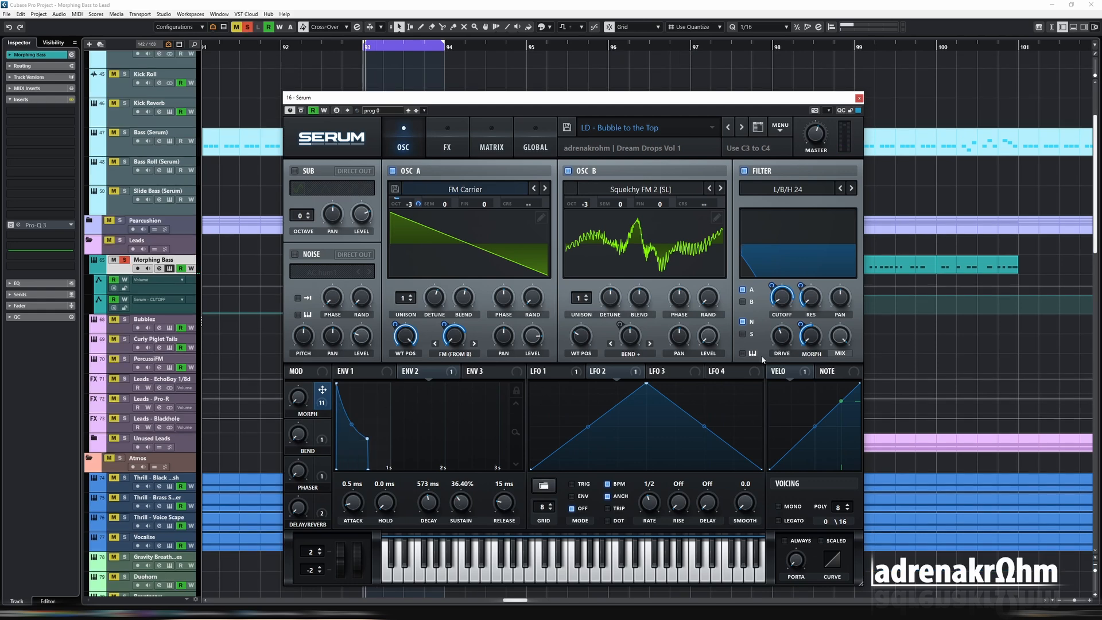
- Assign MORPH to the filter drive and adjust the Morphing Bass channel's volume in its channel settings
mouse_move(783, 341)
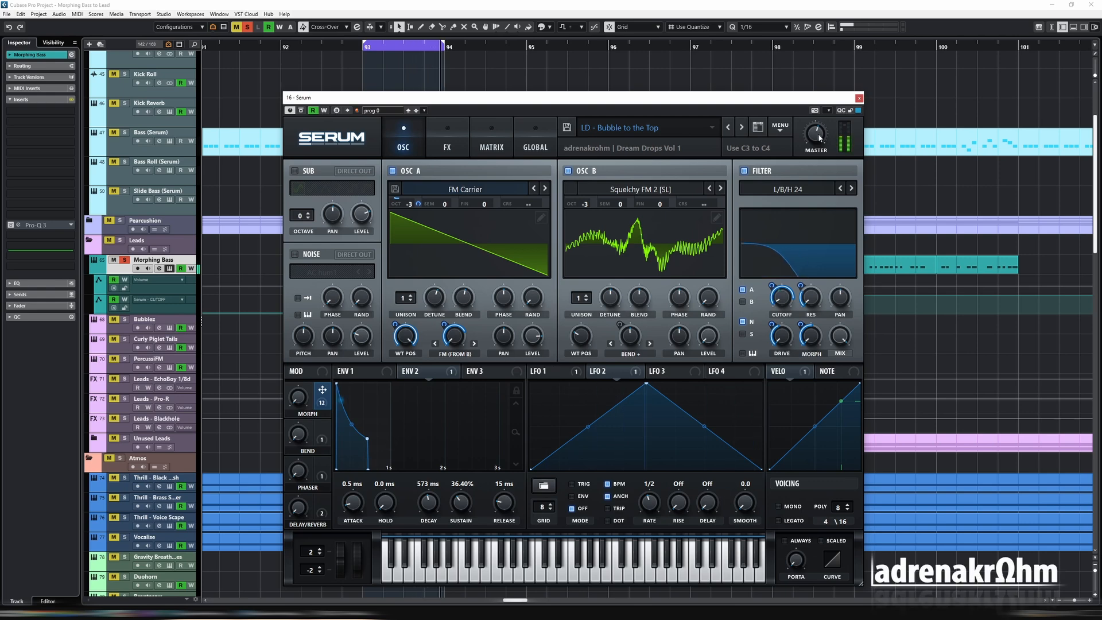
mouse_move(820, 131)
key(e)
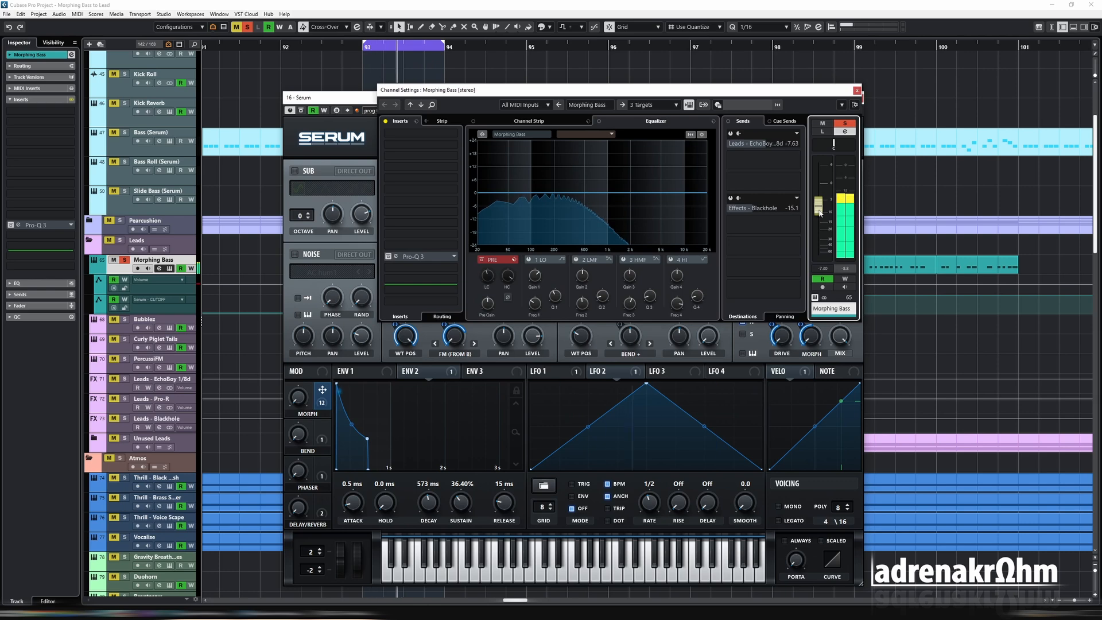
key(e)
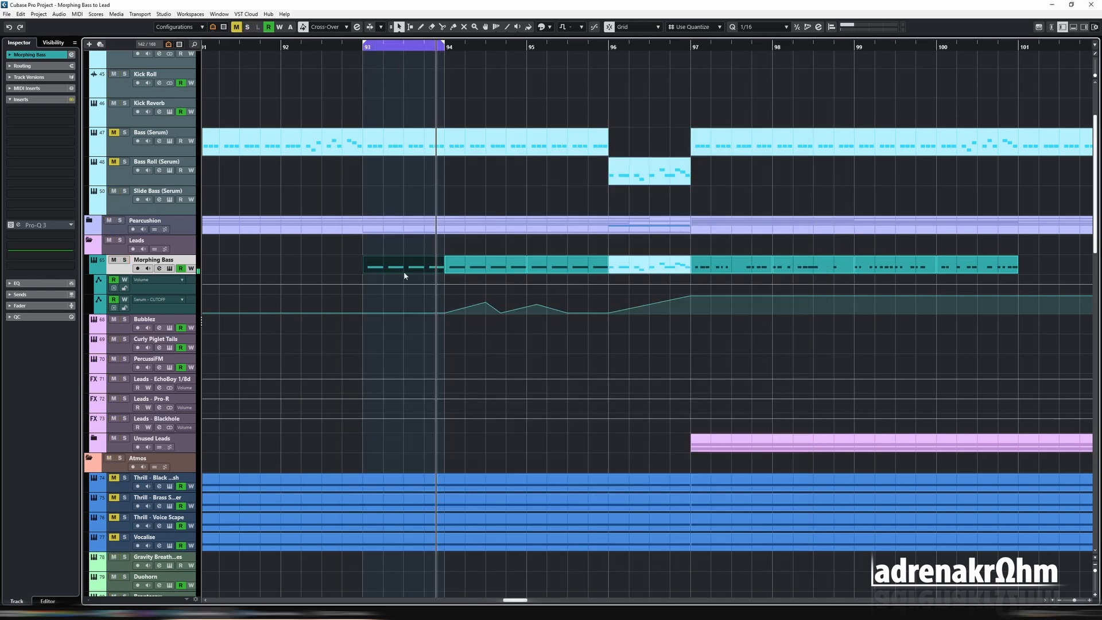
- Move the synth window off the lead clips, readjust MORPH's filter cutoff depth and audition bar 98 in a loop
drag(342, 257, 624, 281)
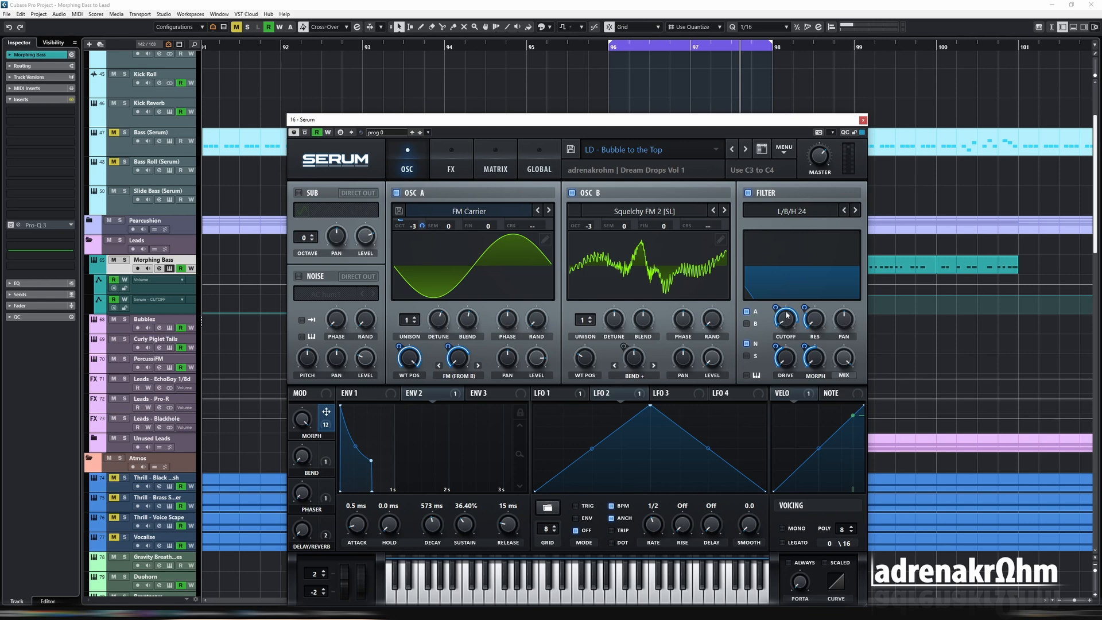
drag(751, 129, 671, 138)
drag(688, 322, 691, 345)
key(space)
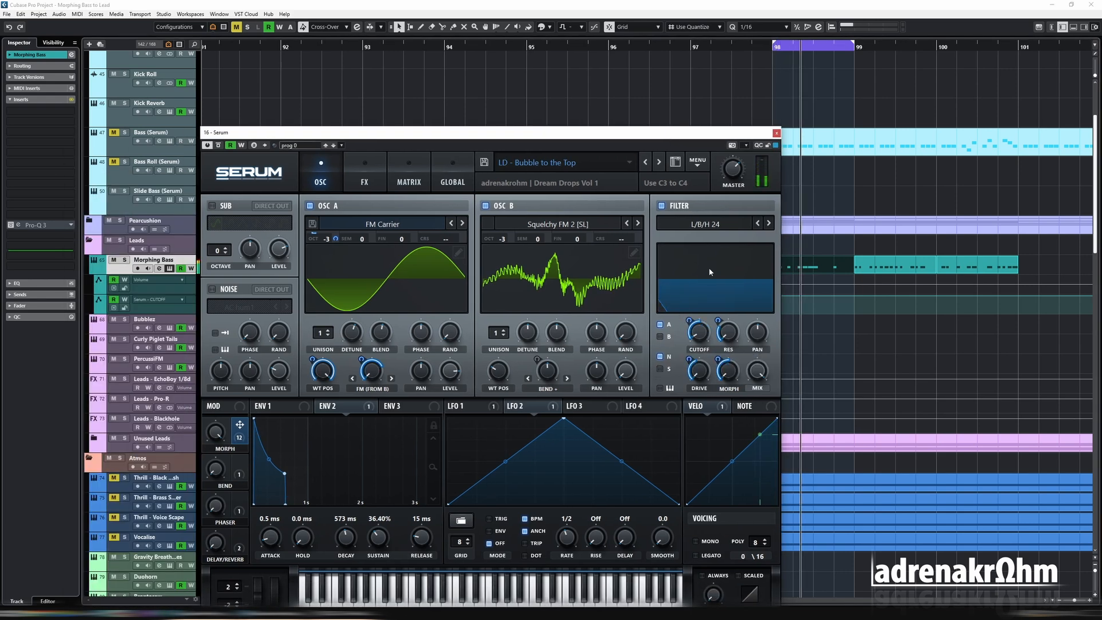
- Bring the synth window back into full view and assign MORPH to the compressor effect's level with a depth of about -15
drag(624, 136, 708, 100)
click(479, 151)
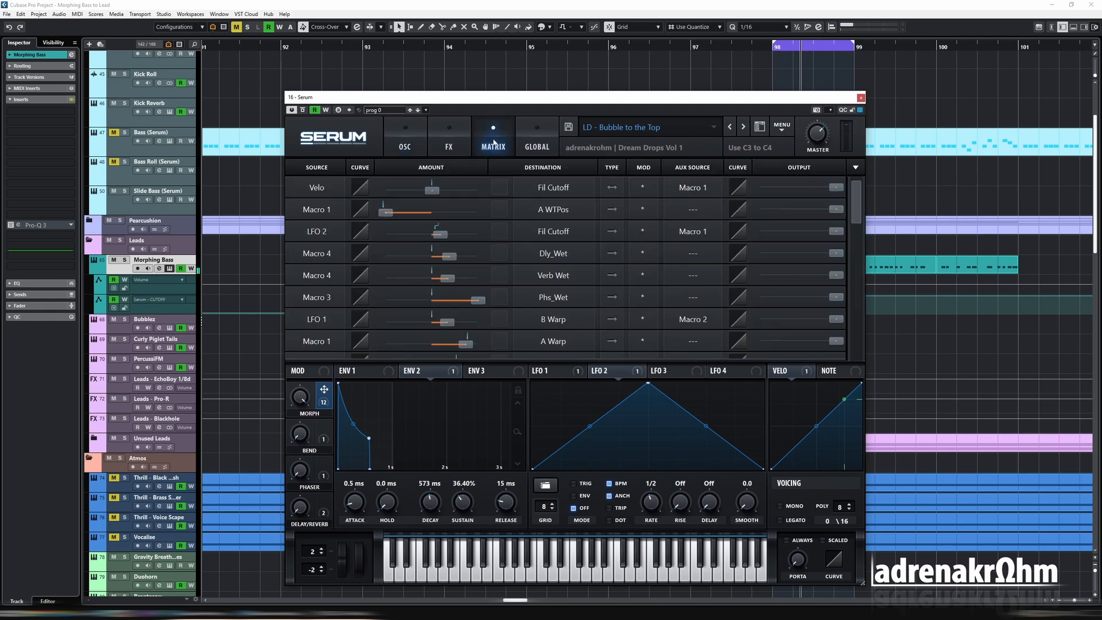
click(449, 146)
scroll(820, 241, down, 5)
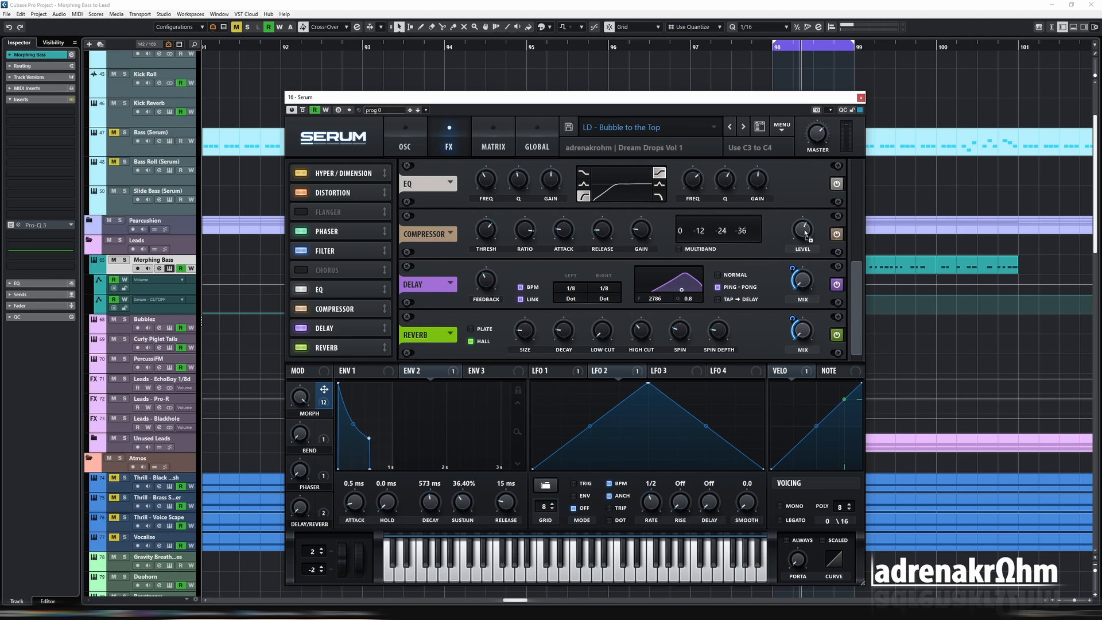
drag(792, 219, 794, 234)
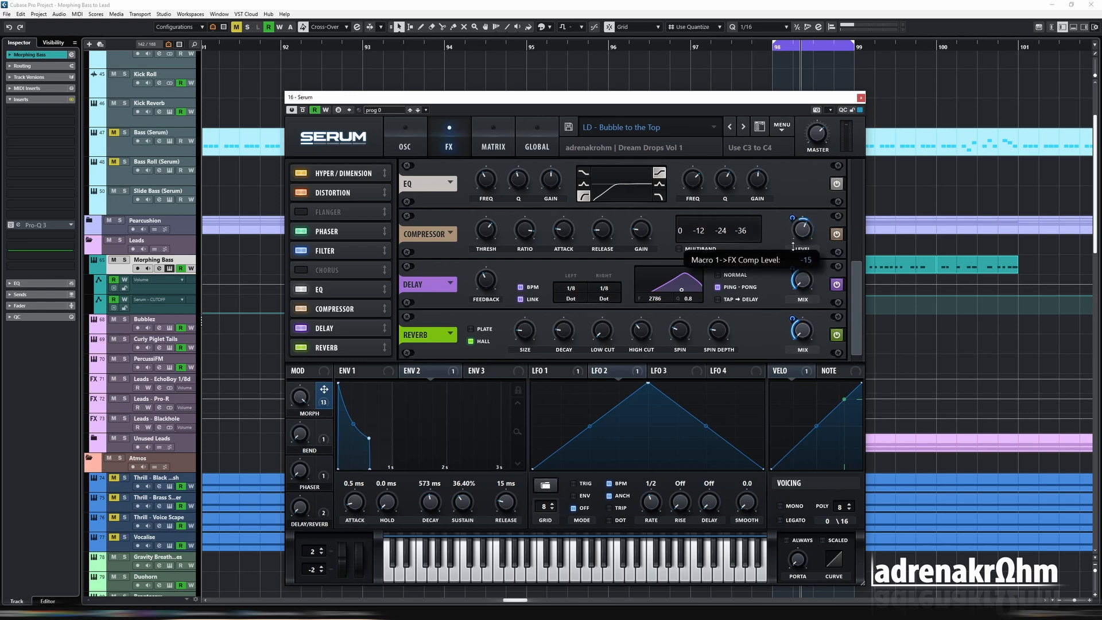
- Fine-tune MORPH's depth on the compressor level and assign MORPH to the effects filter's mix
drag(793, 246, 793, 248)
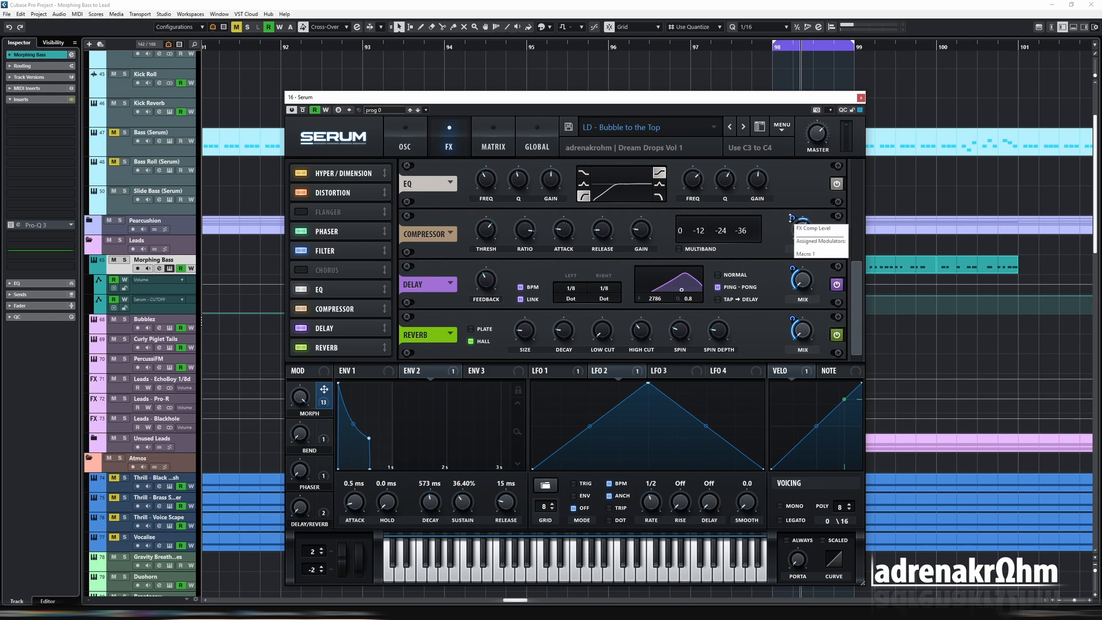
drag(791, 218, 790, 225)
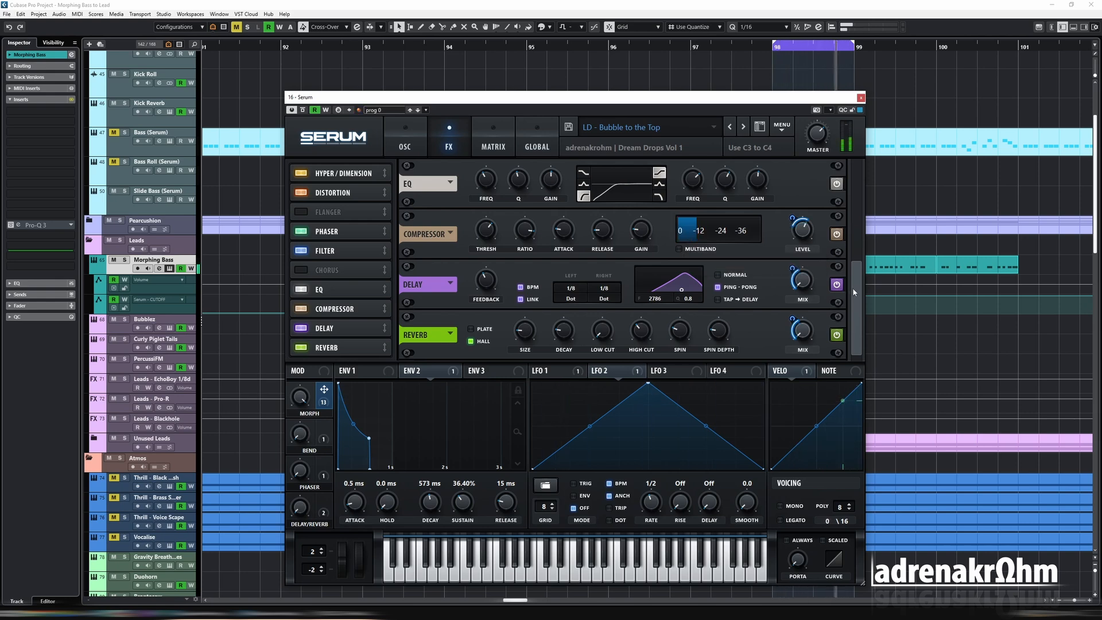
scroll(762, 240, up, 2)
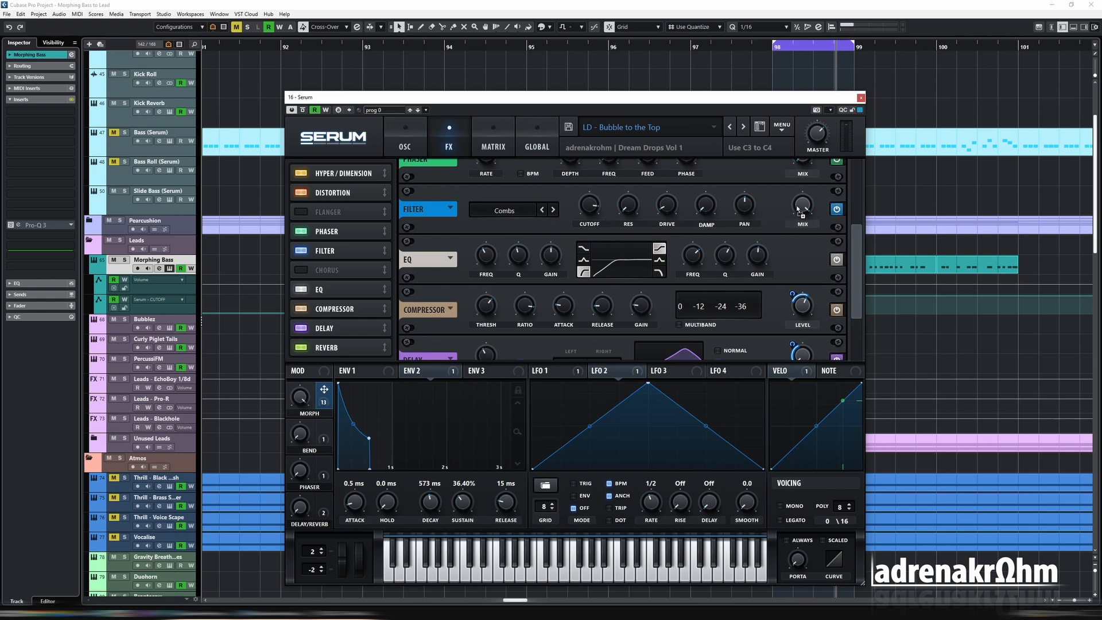
drag(797, 211, 800, 149)
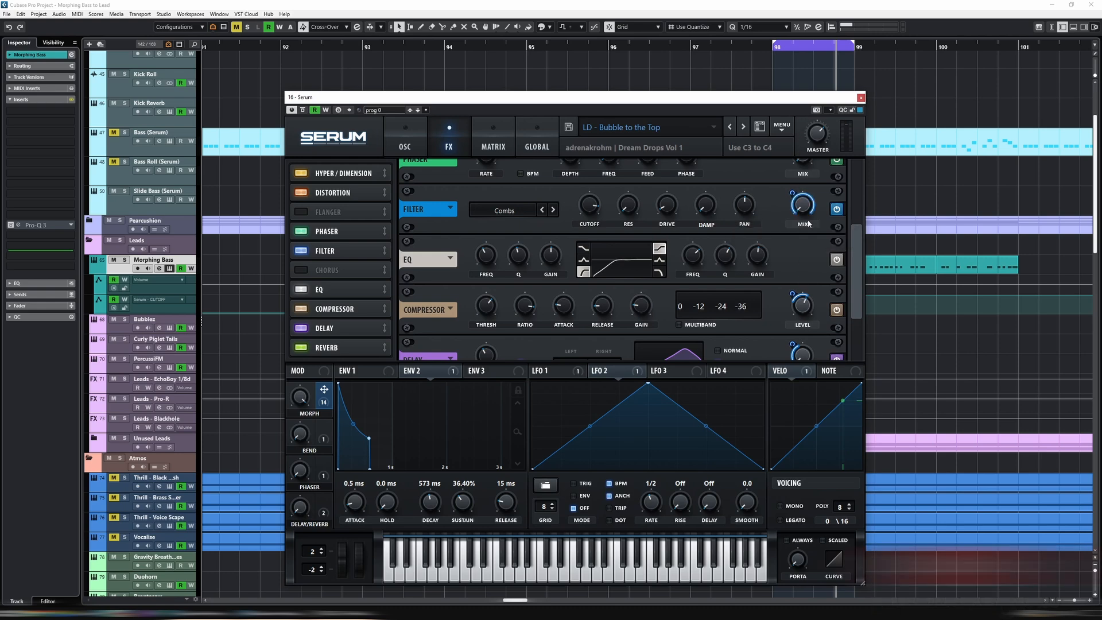
- Assign MORPH to the first frequency control of the EQ effect
scroll(488, 287, up, 1)
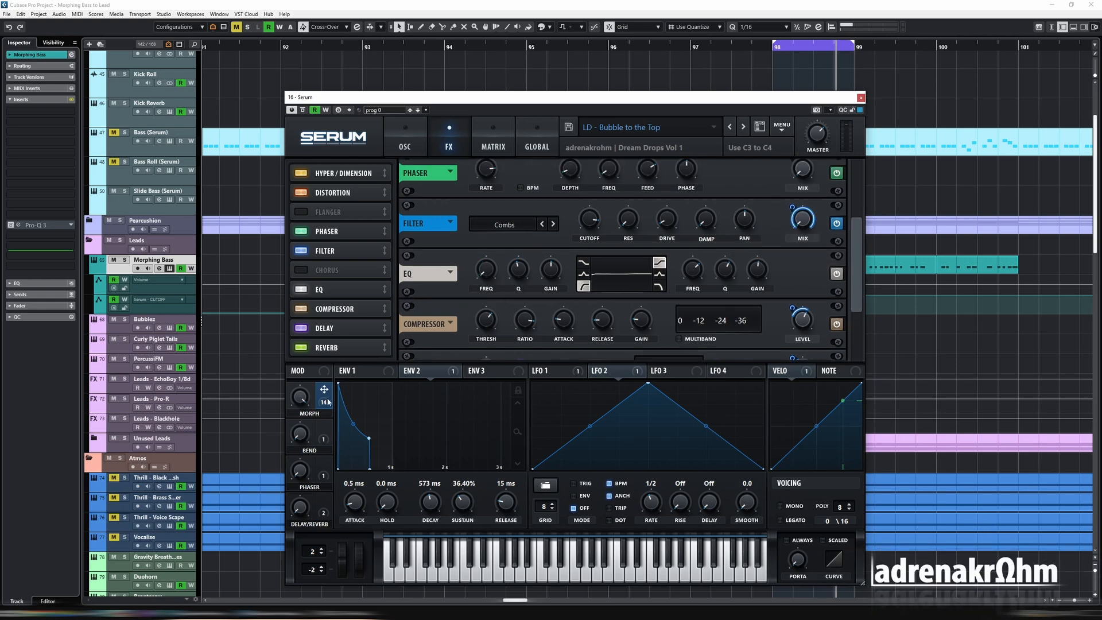
drag(474, 258, 477, 257)
drag(859, 289, 865, 234)
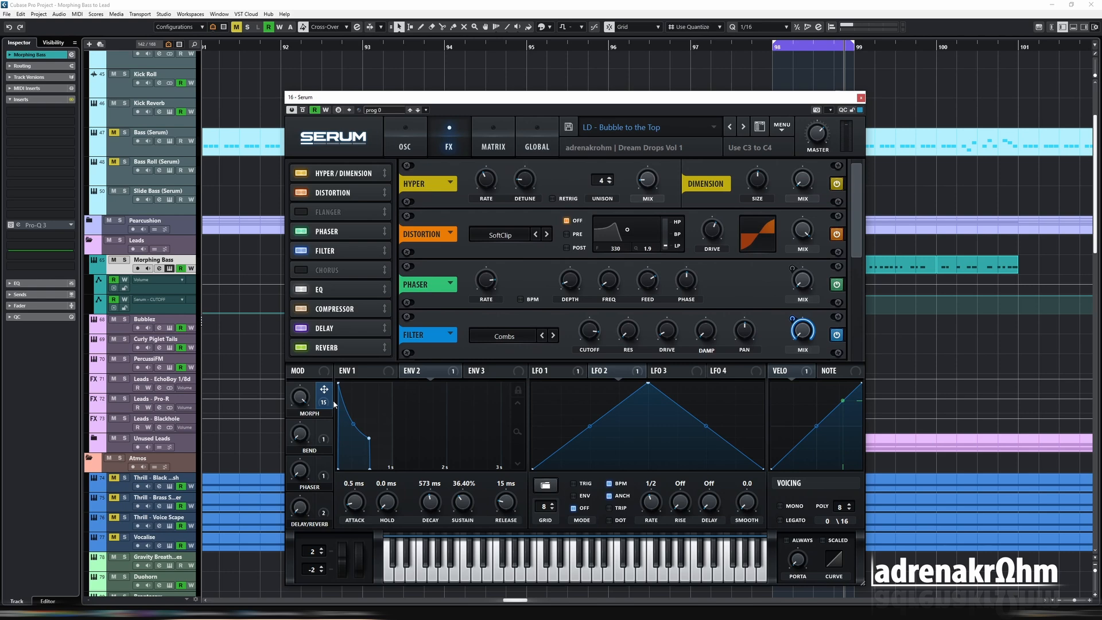
- Assign MORPH to the mix amounts of the distortion, hyper and phaser effects and audition bar 98
drag(334, 404, 802, 229)
drag(647, 184, 638, 202)
mouse_move(852, 232)
mouse_down()
mouse_move(856, 332)
mouse_move(853, 241)
mouse_up()
mouse_move(304, 474)
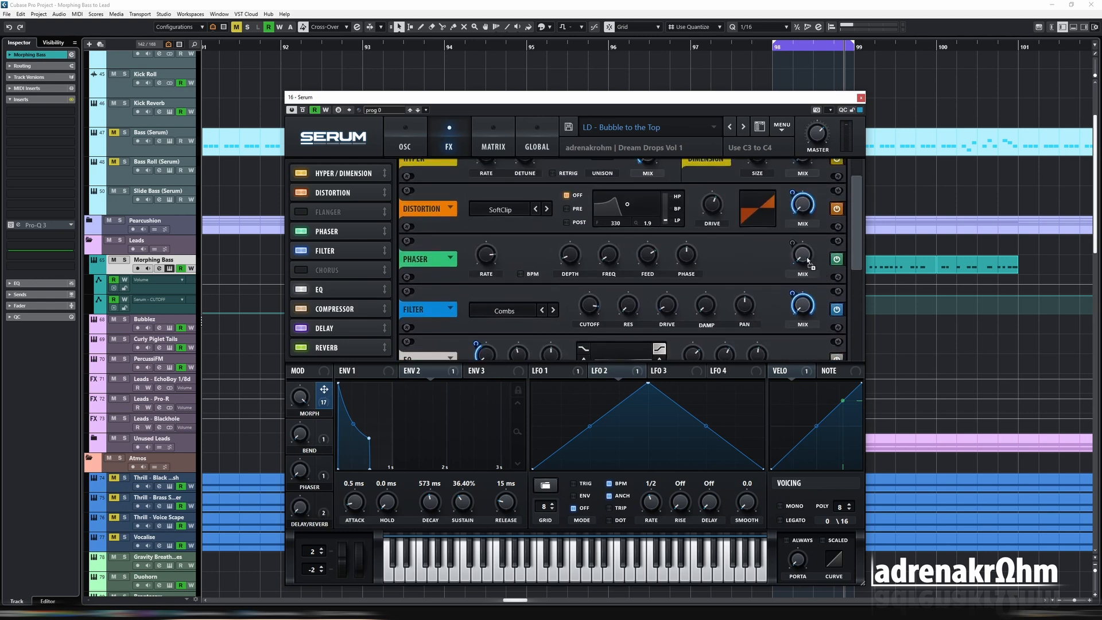
drag(806, 260, 802, 254)
key(space)
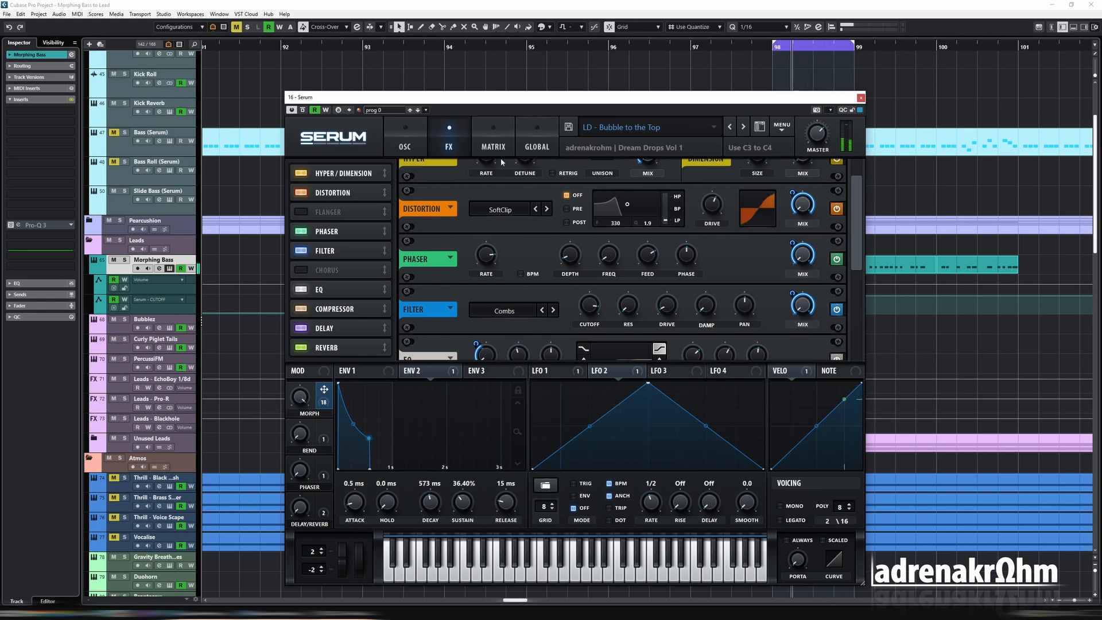
- Return Serum to its oscillator view, close it and set the playback loop to bars 93-101
click(404, 151)
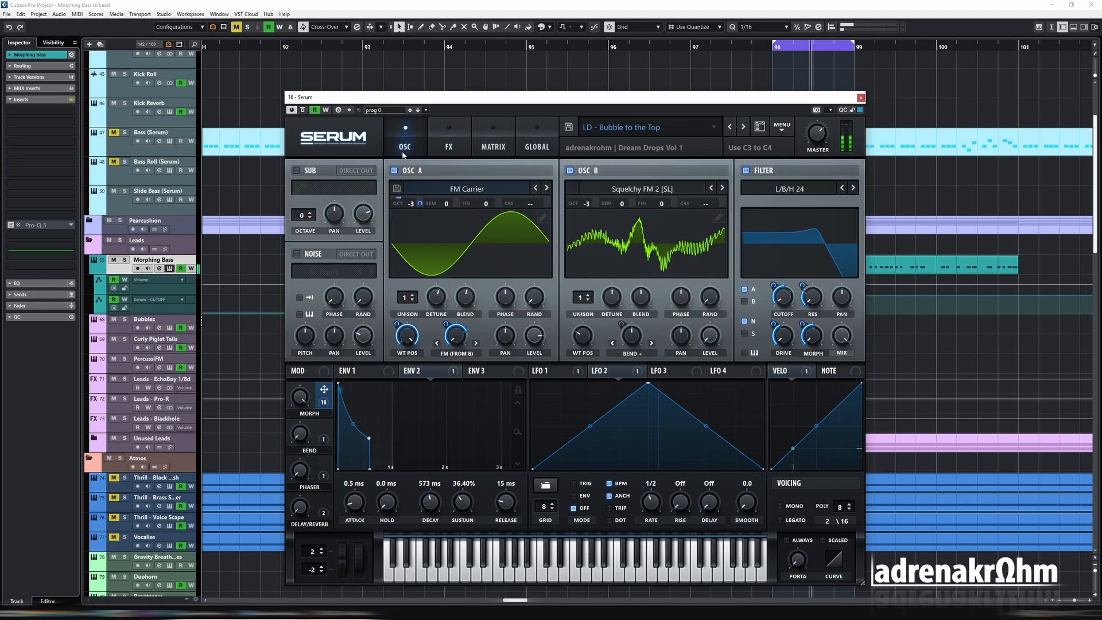
click(860, 98)
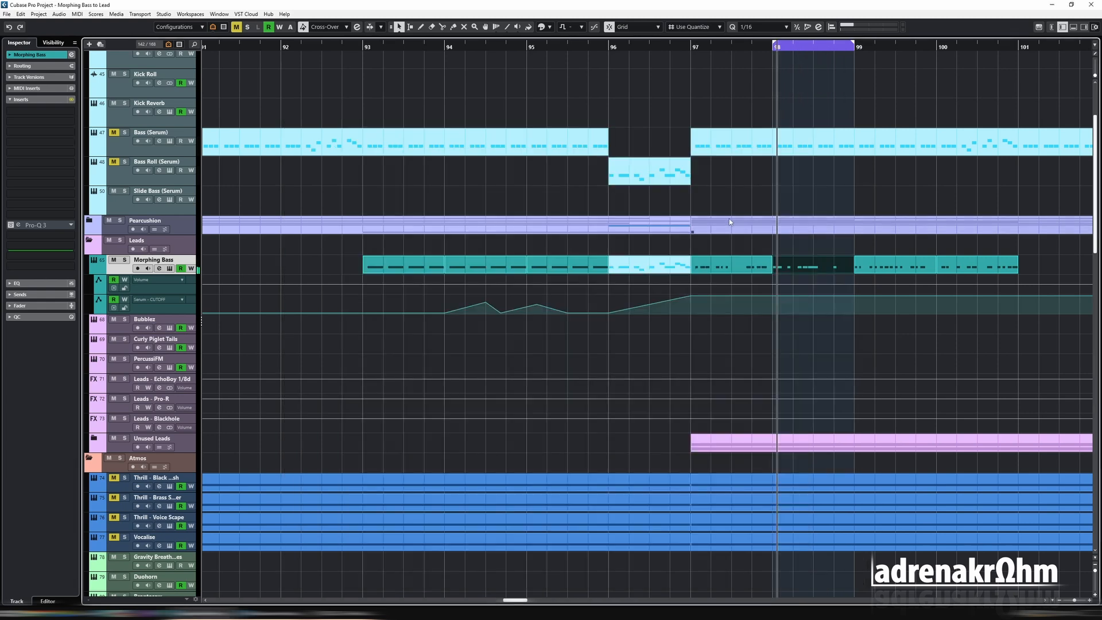
drag(652, 242, 799, 270)
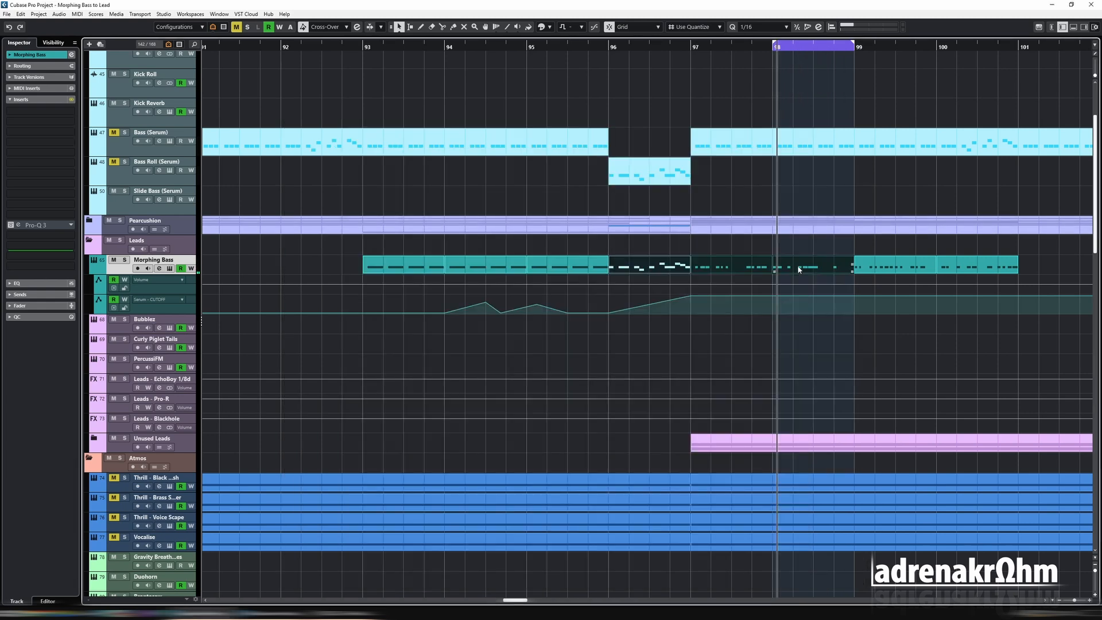
key(p)
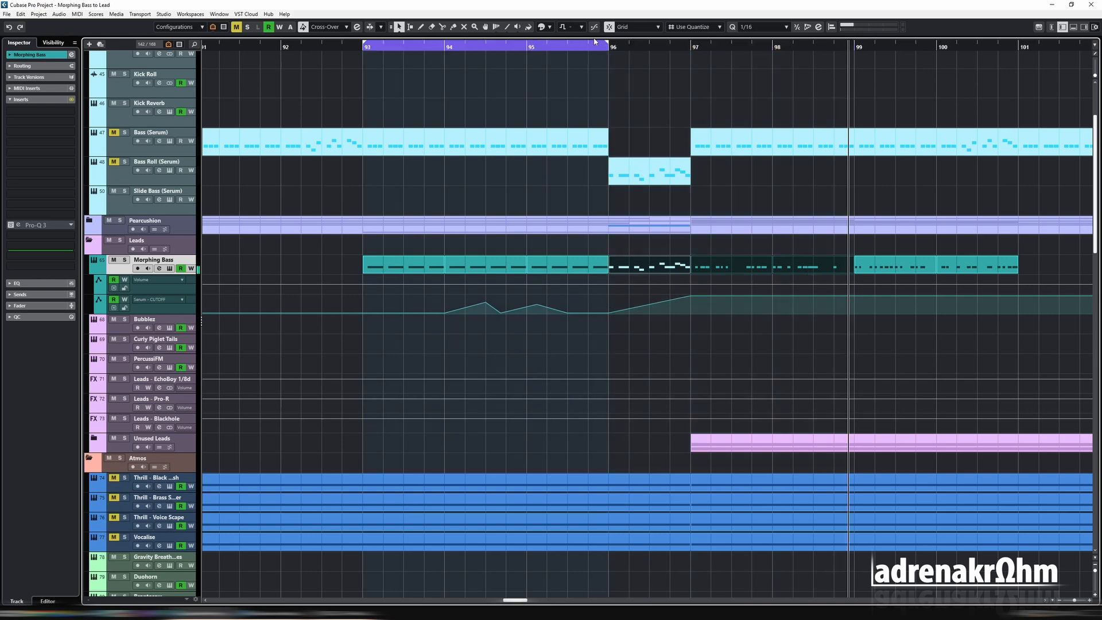
drag(606, 44, 1017, 64)
- Remove the bumps from the Serum - CUTOFF automation, start its ramp at bar 95 and audition the section
key(space)
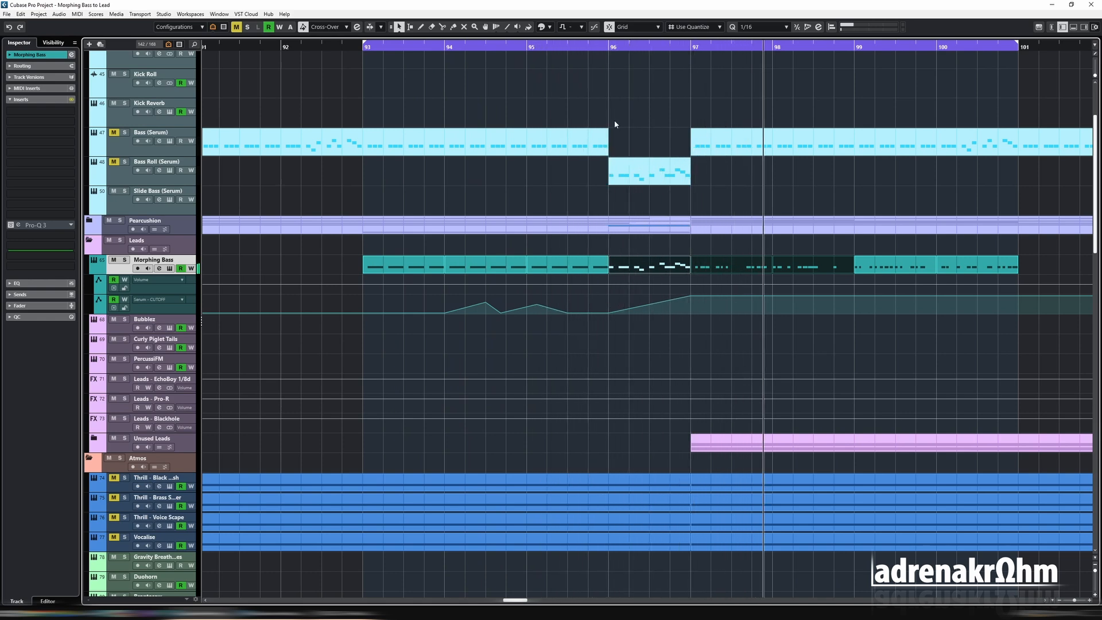
drag(609, 313, 526, 319)
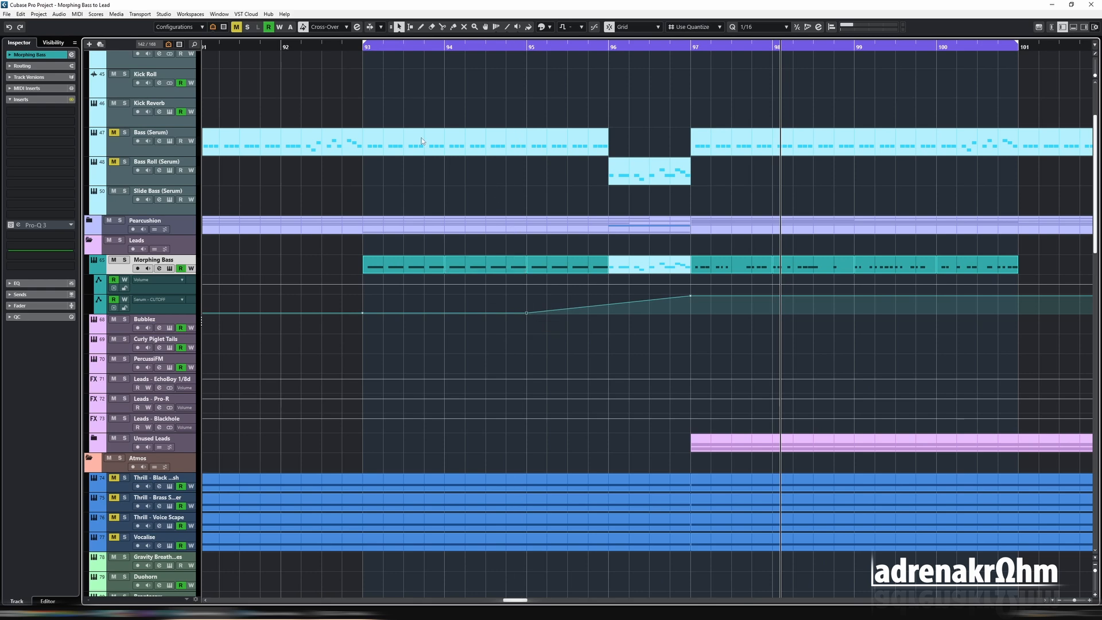
click(343, 52)
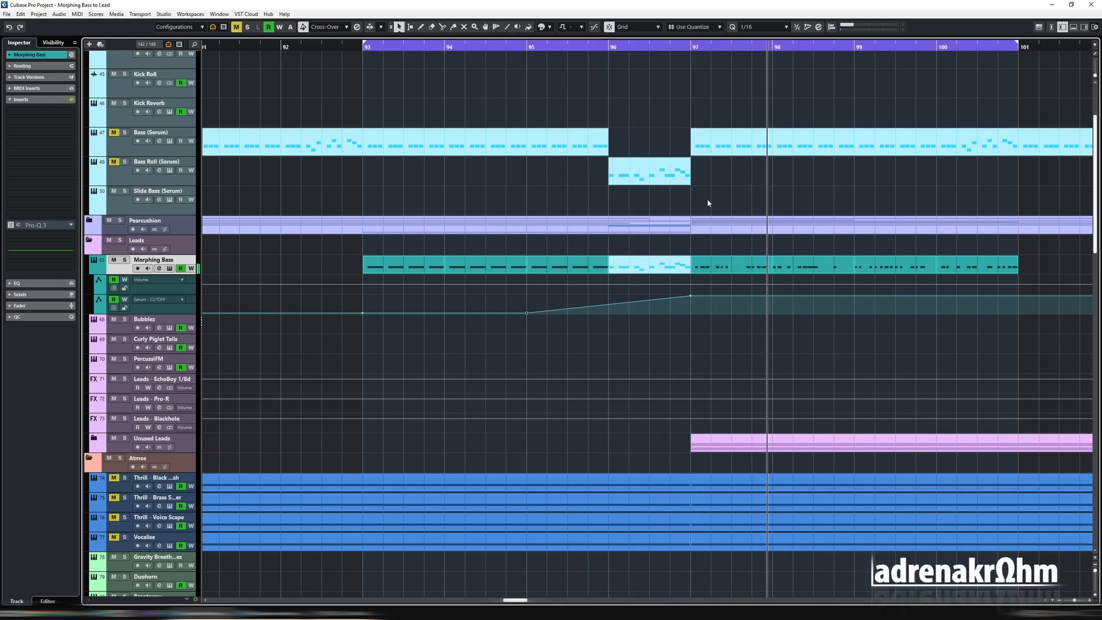
- Duplicate the Morphing Bass track, renaming the original to Morphing Lead and the copy to Morphing Bass
right_click(124, 268)
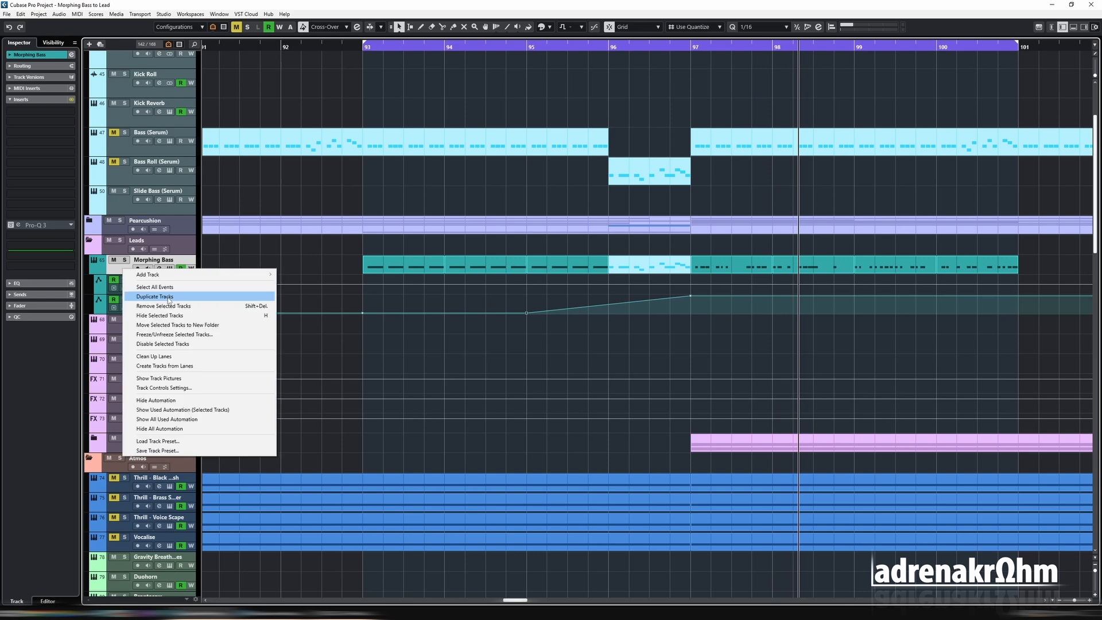
click(168, 298)
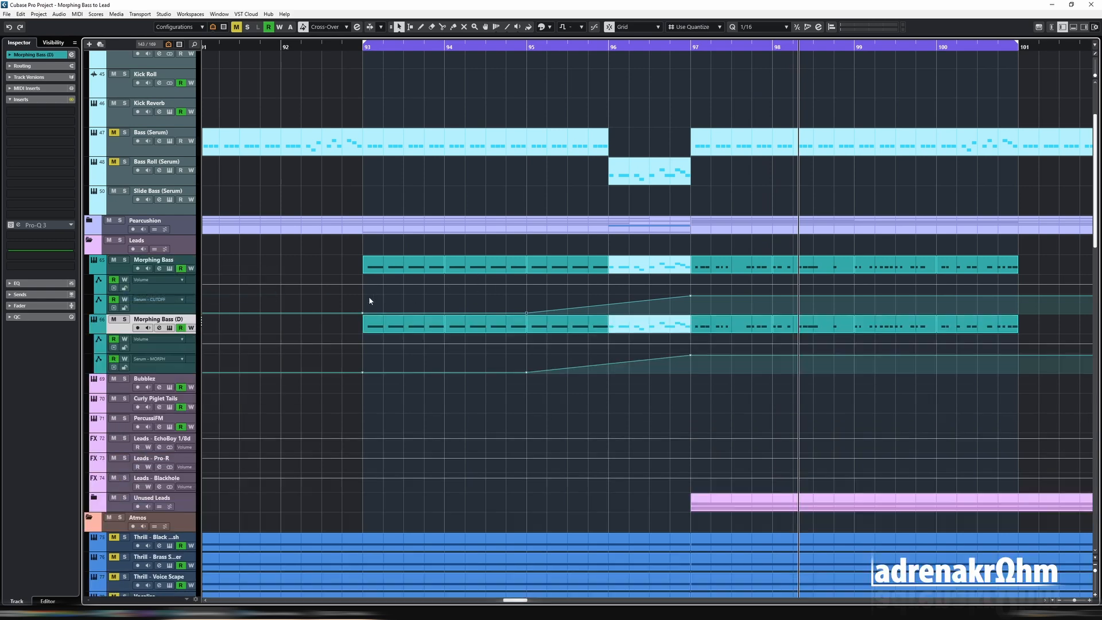
double_click(154, 260)
key(Right)
key(BackSpace)
key(BackSpace)
key(BackSpace)
key(BackSpace)
text(Lead)
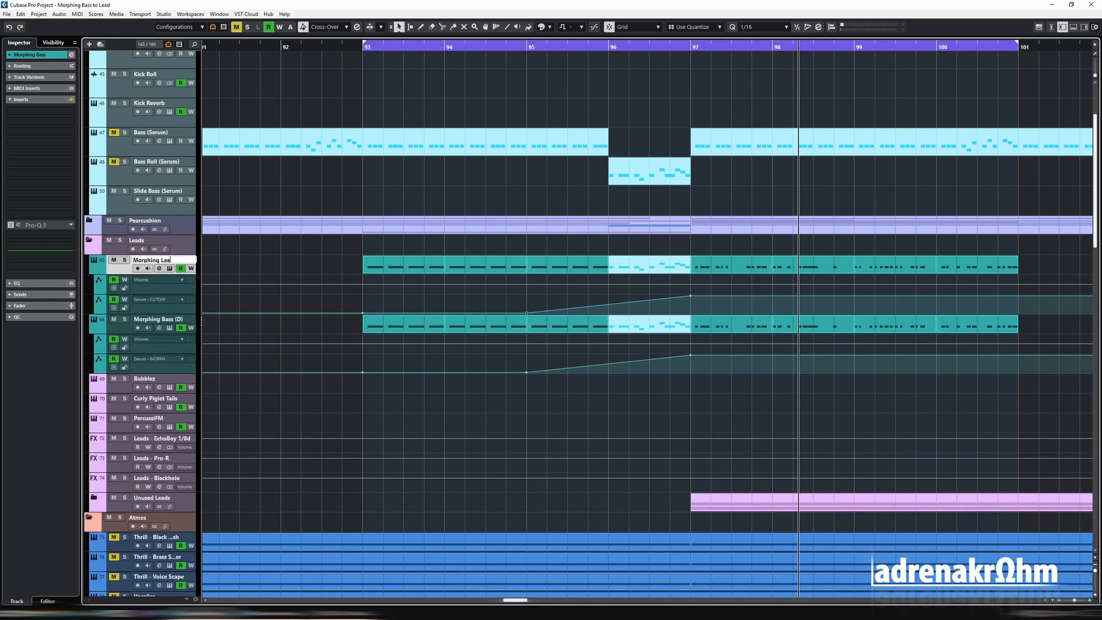
key(Return)
double_click(154, 319)
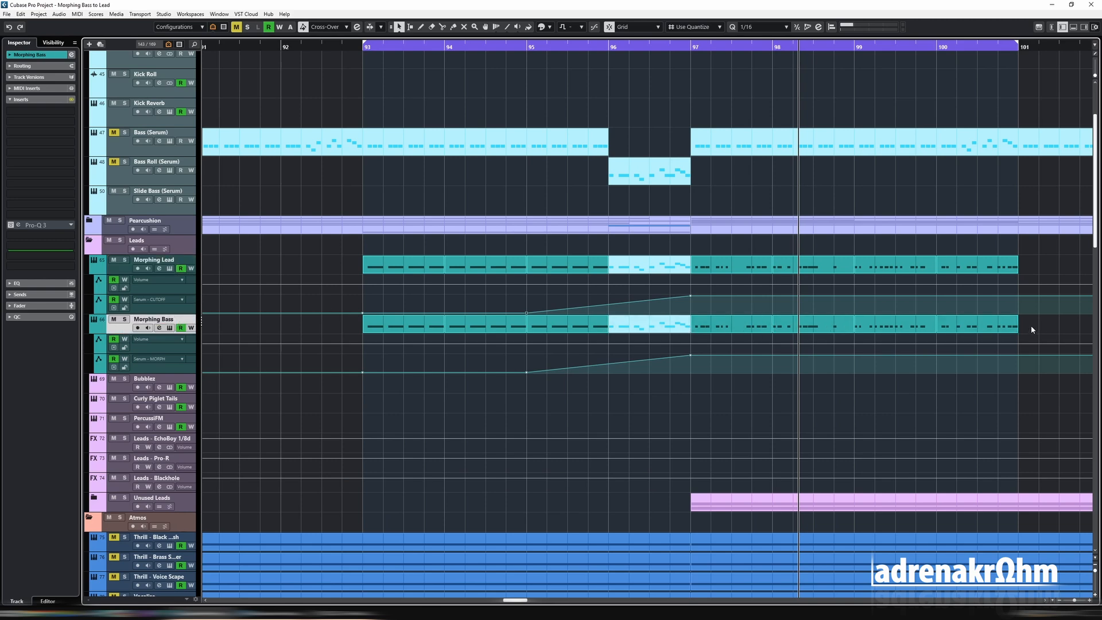
- Keep only the bars 93-95 bass clips on the duplicated track, move them to start at bar 97 and clear the MORPH ramp
key(Delete)
click(574, 329)
drag(393, 330, 693, 383)
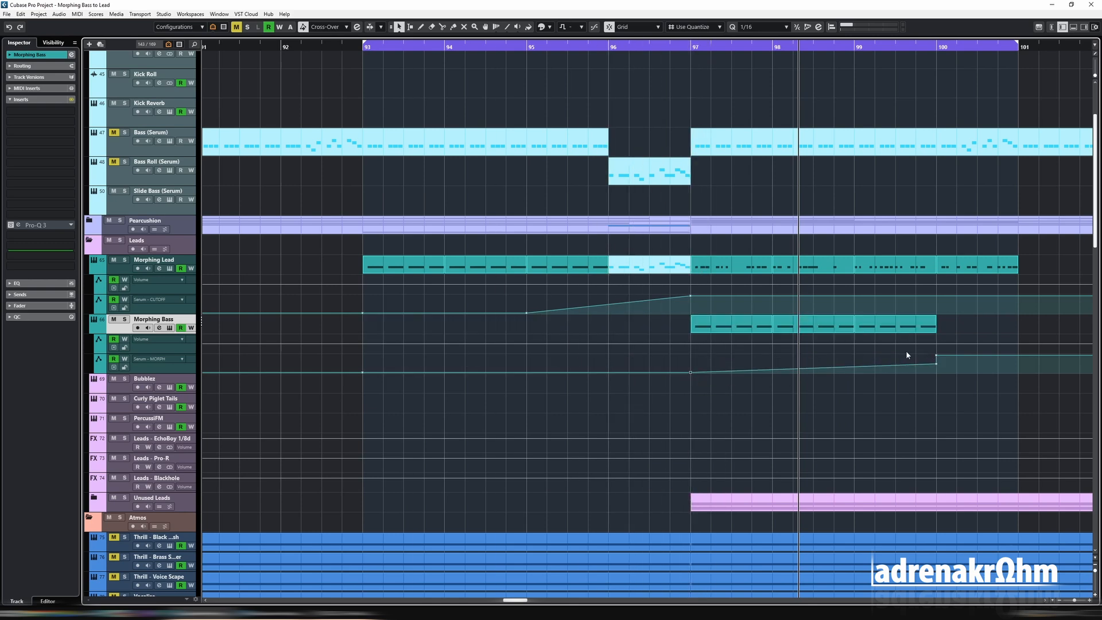
key(Delete)
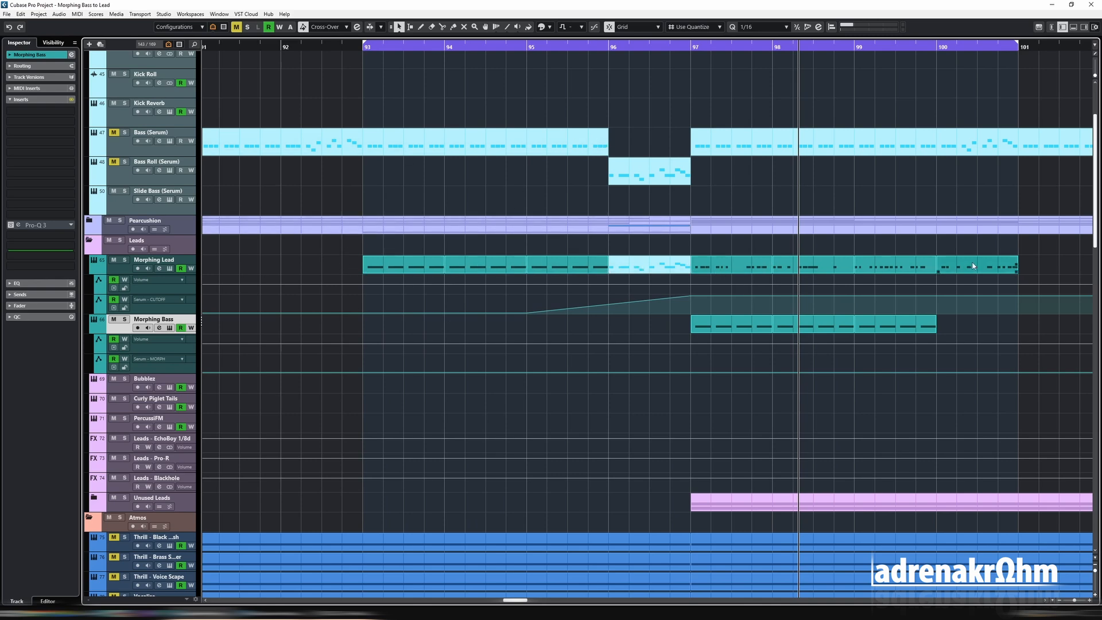
- Duplicate the last Morphing Bass clip to fill bar 100 and play the section from bar 93
click(892, 324)
key(ctrl+d)
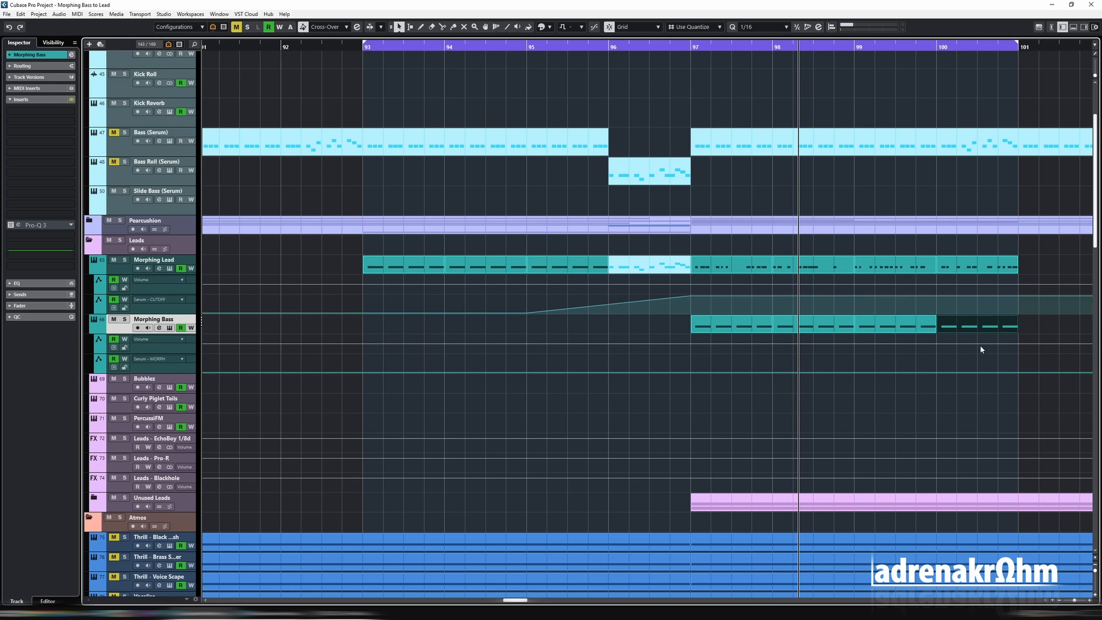
drag(996, 354, 398, 271)
key(space)
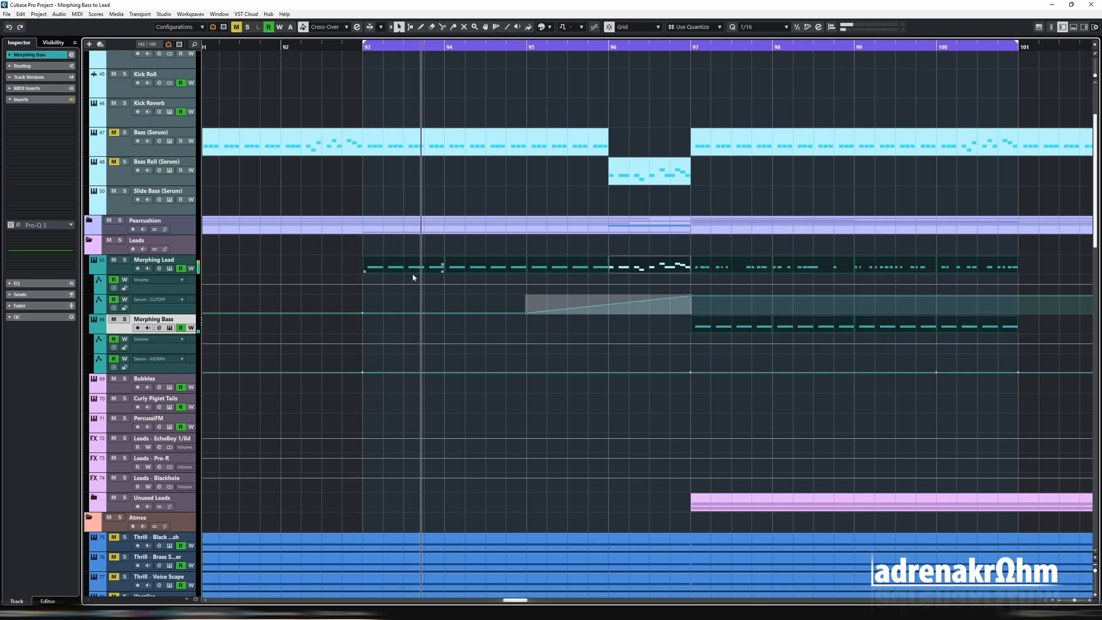
- Lower the Morphing Lead channel's volume and trim its Serum master level while the section plays
click(184, 262)
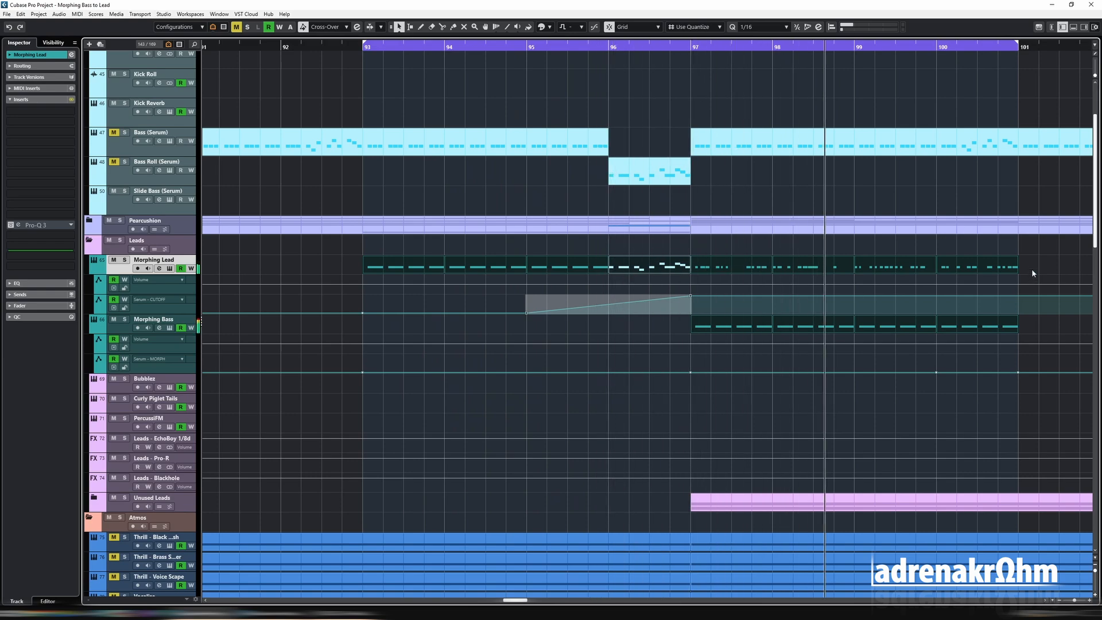
drag(1033, 274, 422, 258)
drag(598, 104, 616, 339)
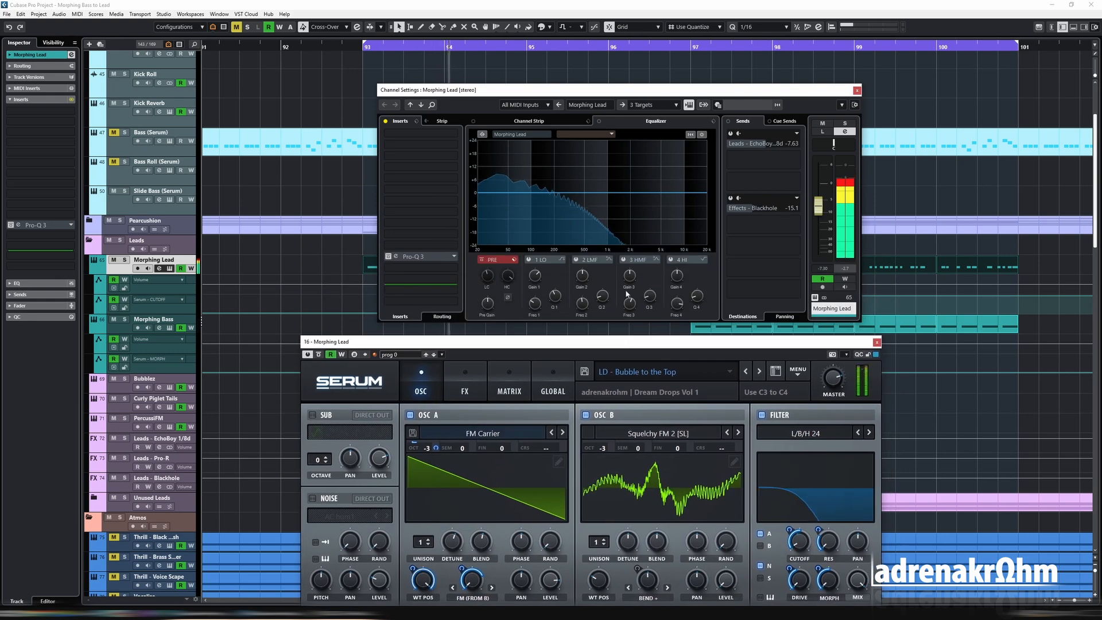
drag(818, 207, 820, 216)
drag(835, 380, 837, 388)
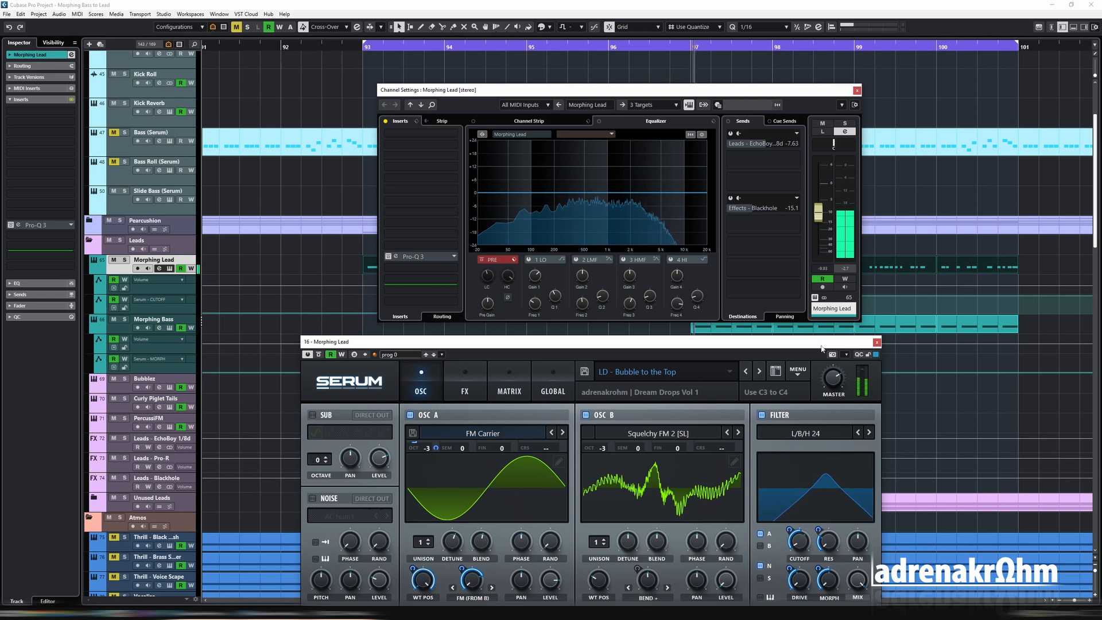
click(876, 342)
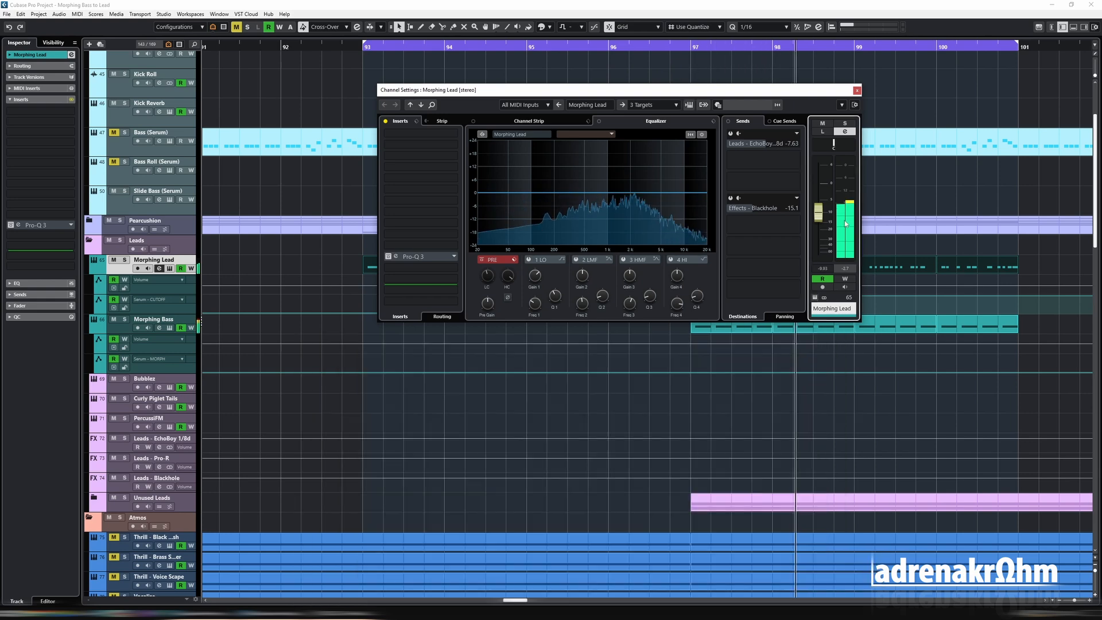
click(857, 90)
- Try a small bump in Morphing Lead's Serum - CUTOFF automation just before bar 94 and audition it
click(515, 267)
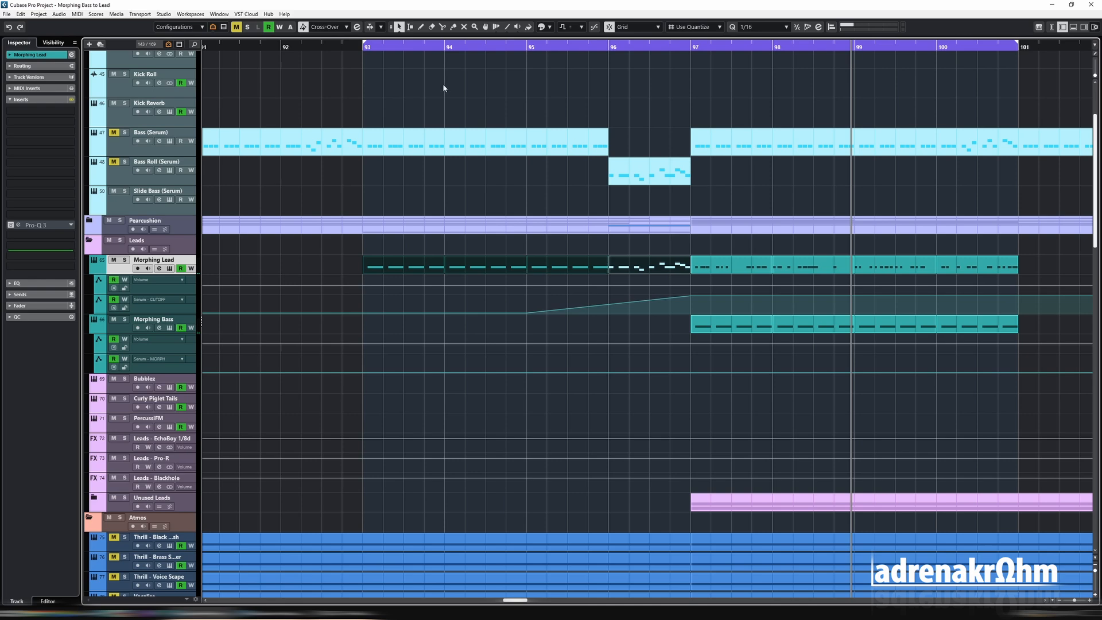
click(447, 47)
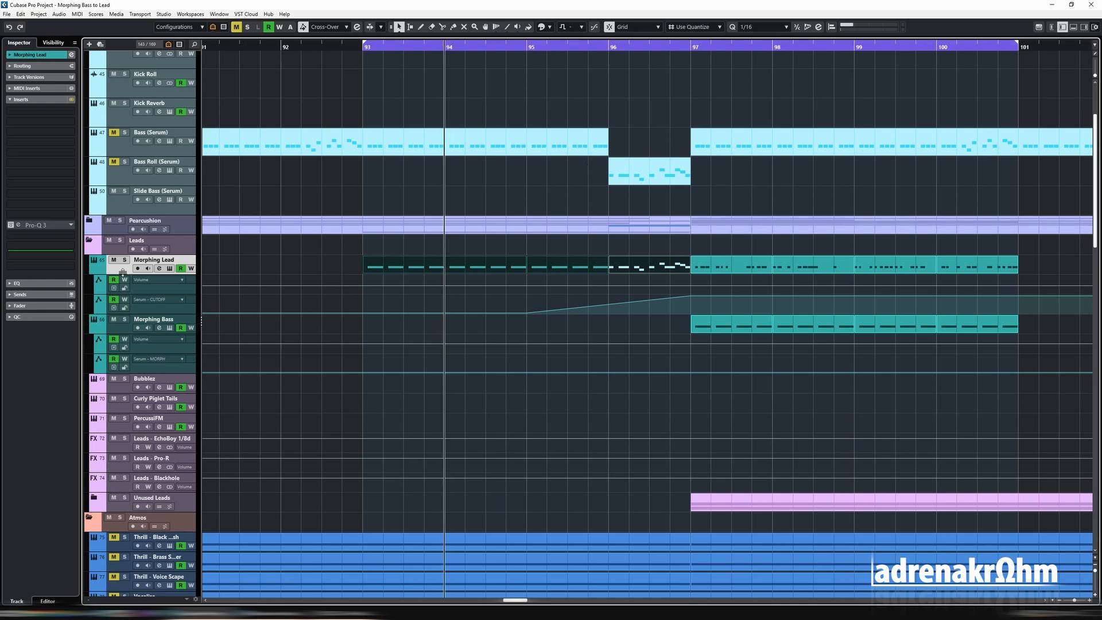
click(339, 45)
mouse_move(378, 313)
mouse_down()
mouse_move(406, 300)
mouse_move(445, 312)
mouse_move(404, 304)
mouse_move(429, 302)
mouse_move(404, 313)
mouse_move(424, 307)
mouse_up()
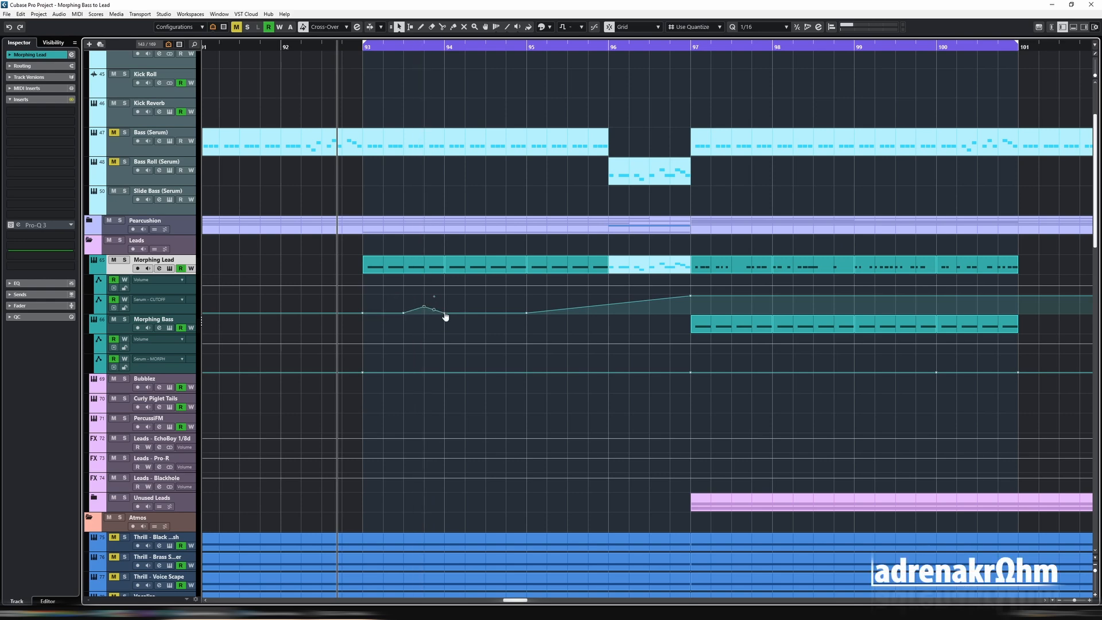
key(space)
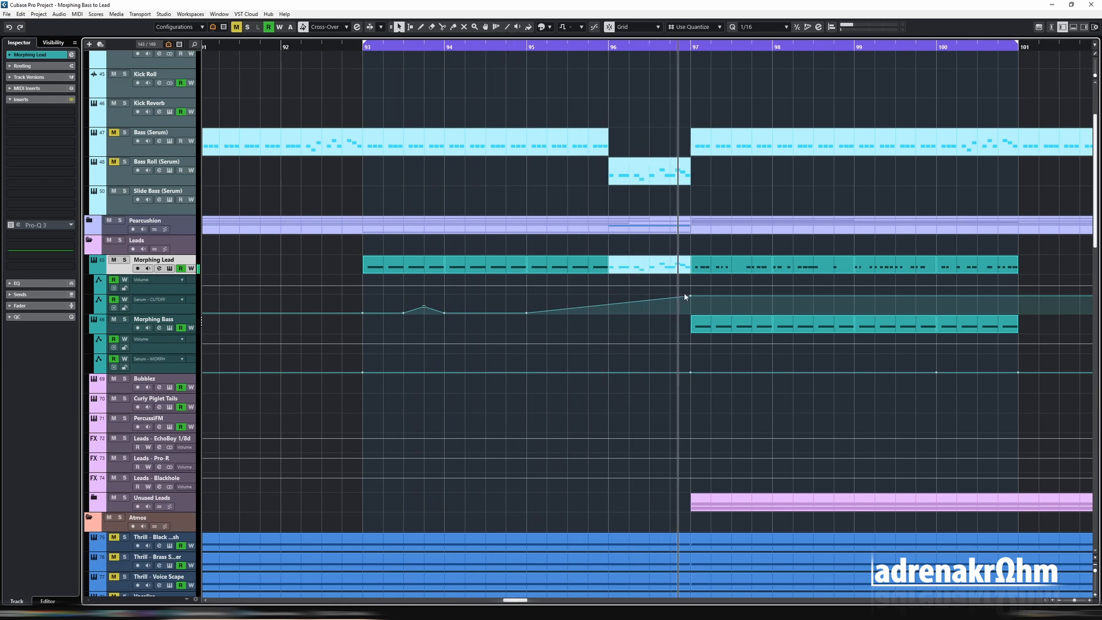
- Delete the automation bump before bar 94, start the Serum - CUTOFF ramp at bar 93 and replay the section
key(g)
key(g)
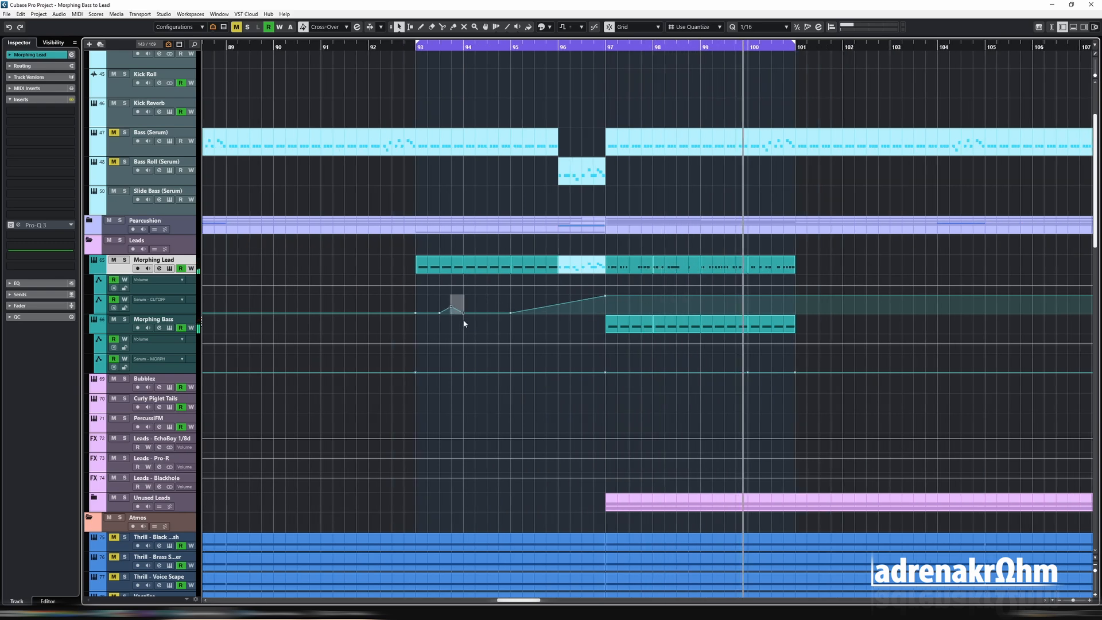
drag(464, 322, 465, 323)
key(Delete)
drag(511, 313, 412, 318)
drag(401, 259, 855, 278)
key(shift+g)
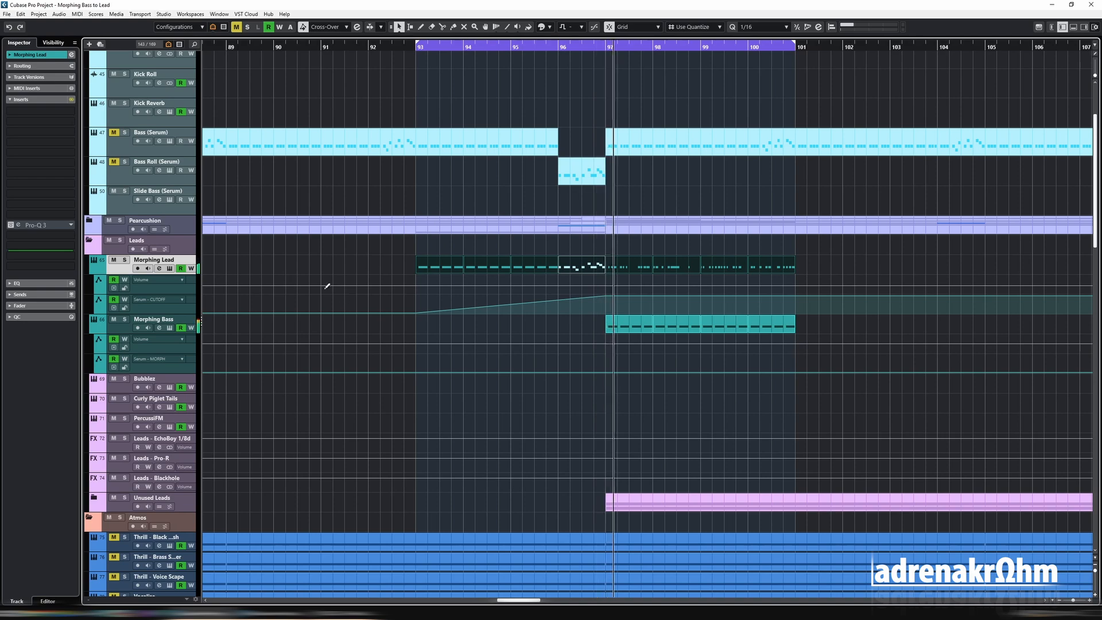
click(410, 50)
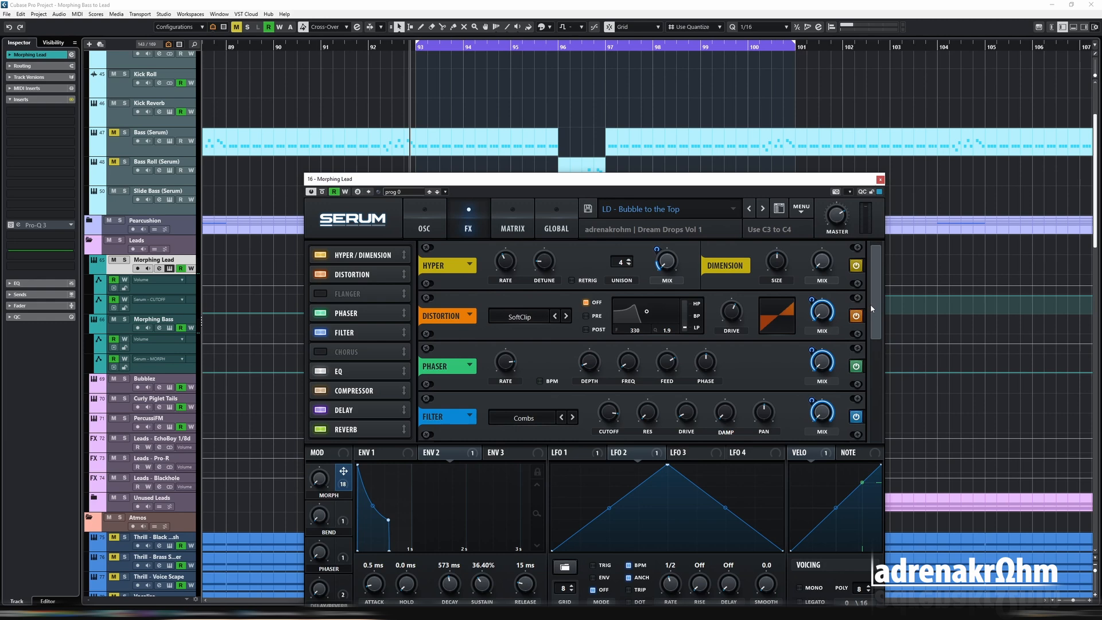
- Review the Morphing Lead's Serum effects, including Macro 1's modulation of the compressor level, alongside its oscillators while auditioning the section
drag(871, 308, 880, 395)
mouse_move(811, 321)
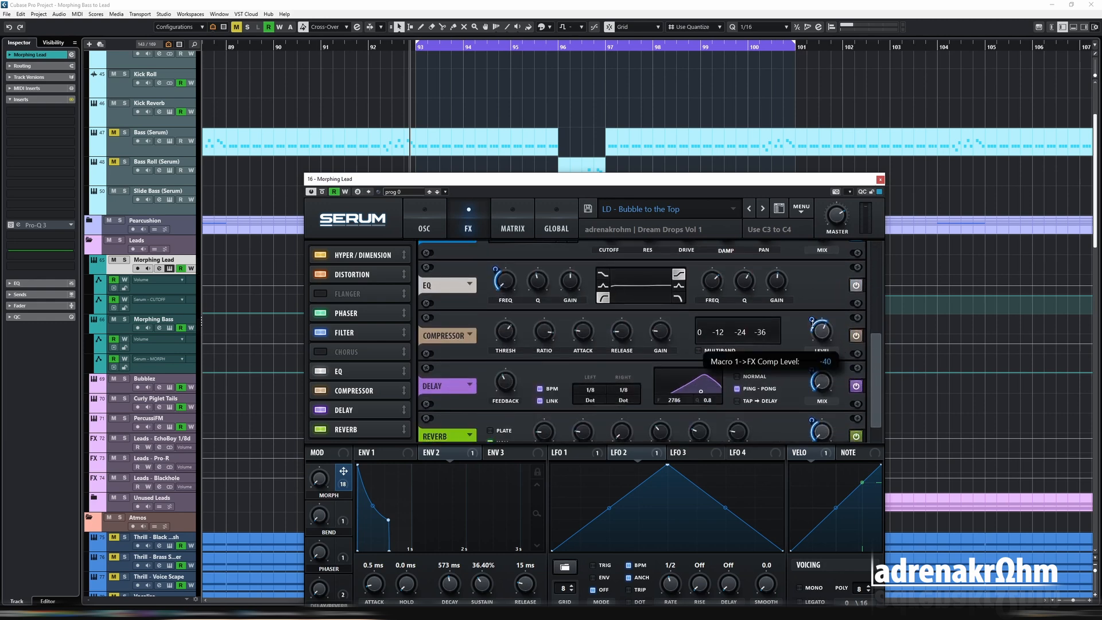
click(419, 227)
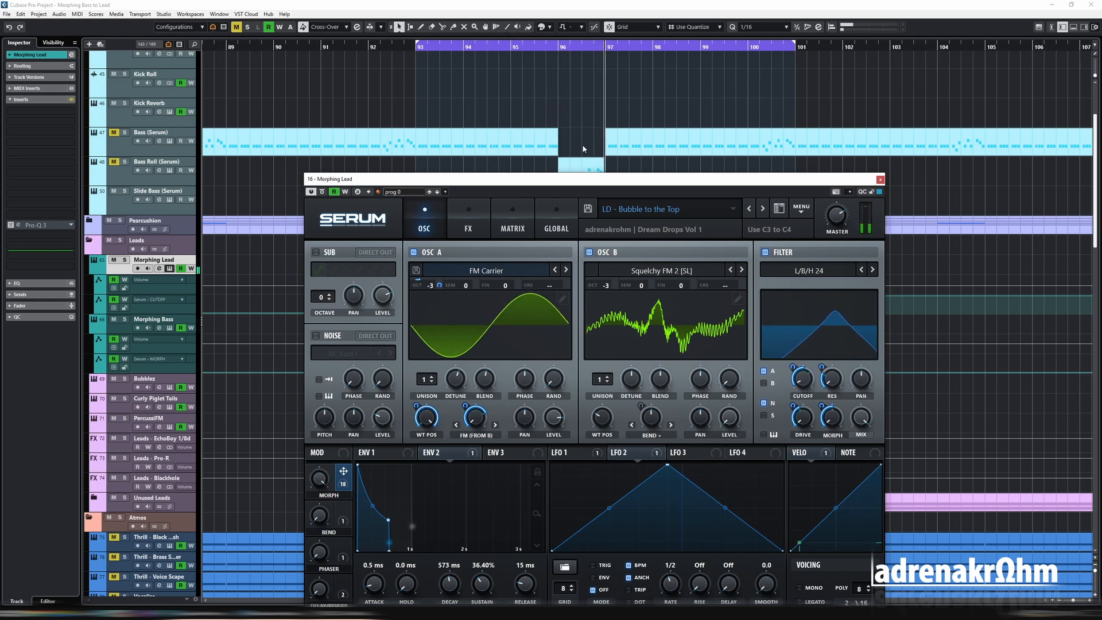
click(468, 225)
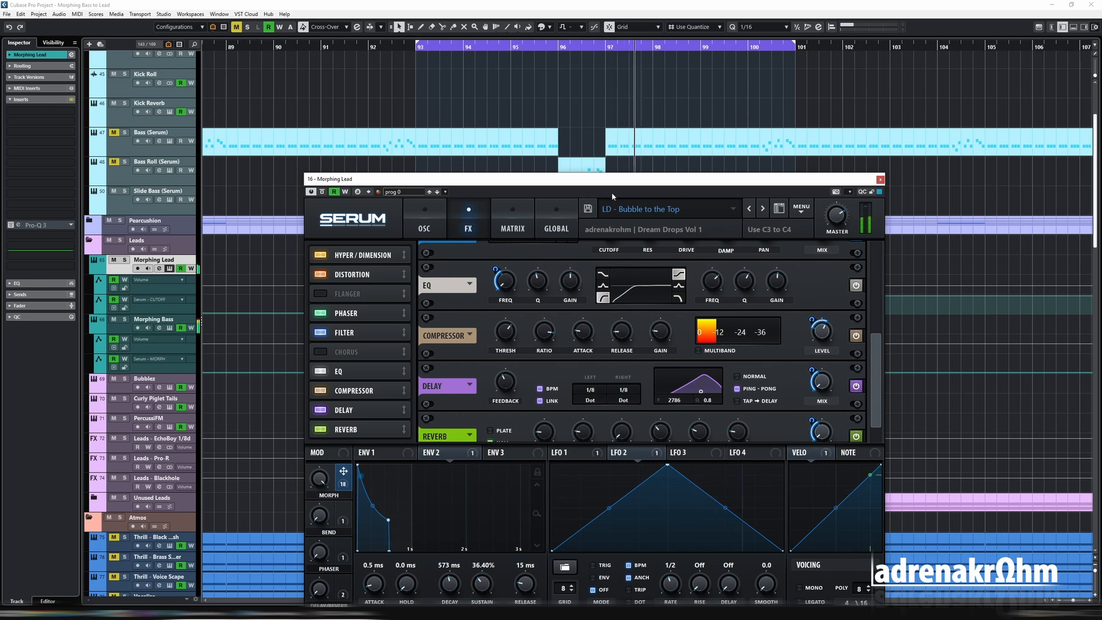
drag(475, 193, 479, 146)
click(431, 176)
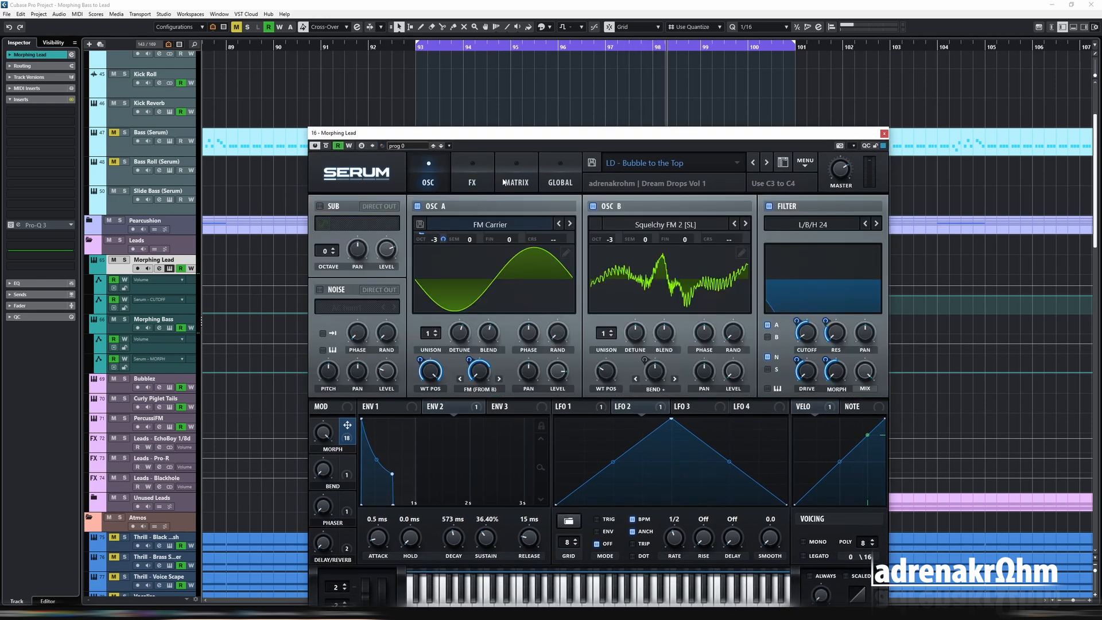
- Look through Serum's modulation matrix and try bending the curve of the Velo to Fil Cutoff routing to -38
click(510, 183)
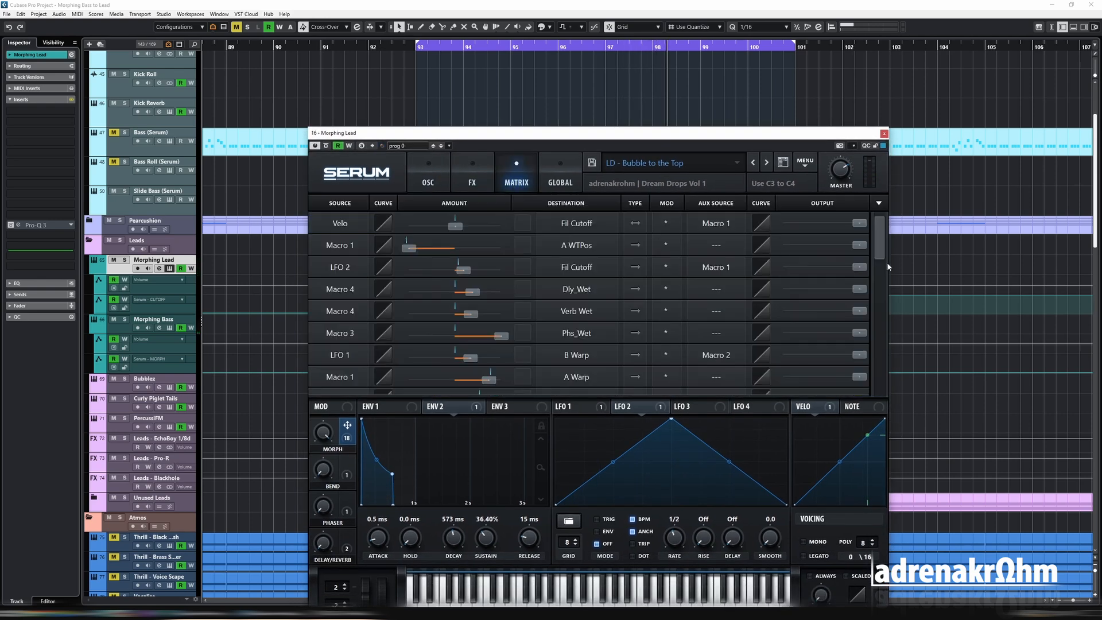
scroll(878, 258, down, 3)
scroll(873, 253, up, 3)
click(387, 226)
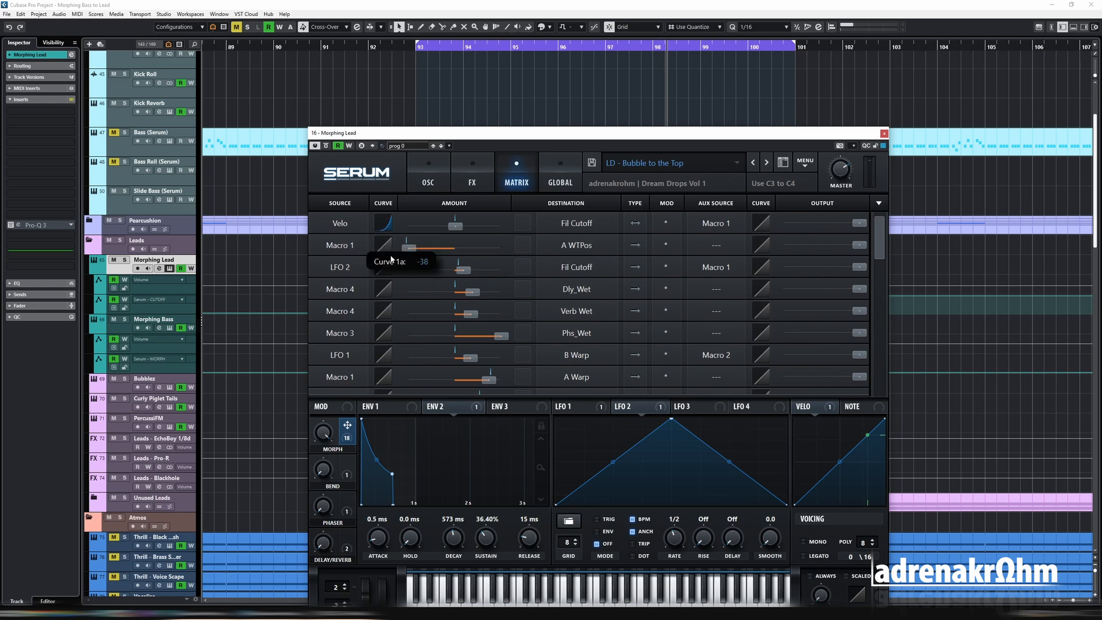
click(387, 248)
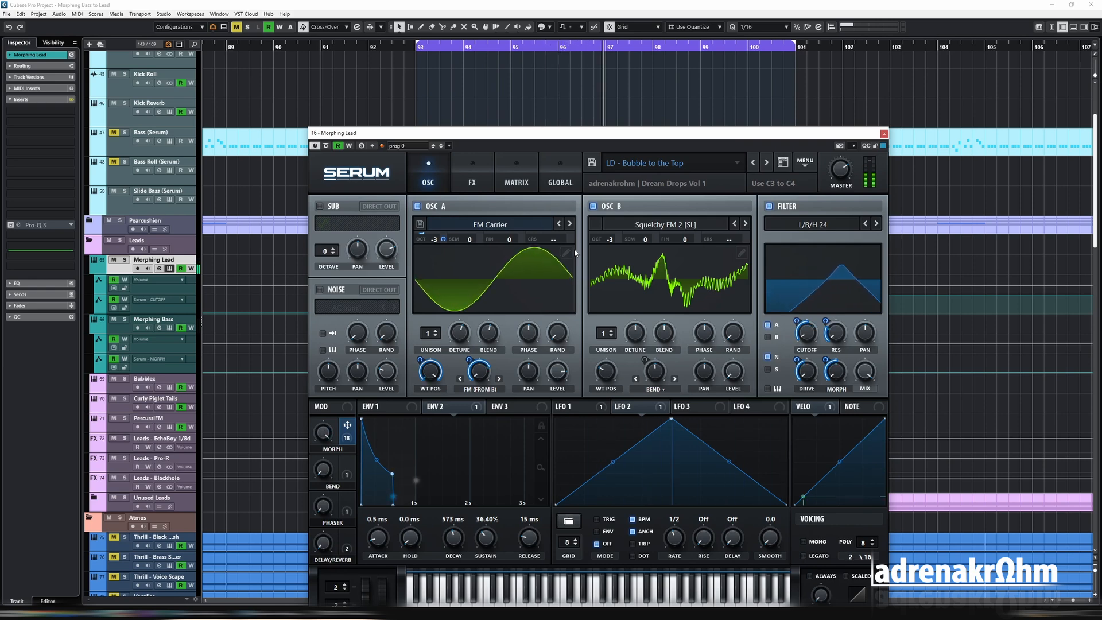
- Audition the morph from bar 93 while watching Serum's oscillators and filter
key(space)
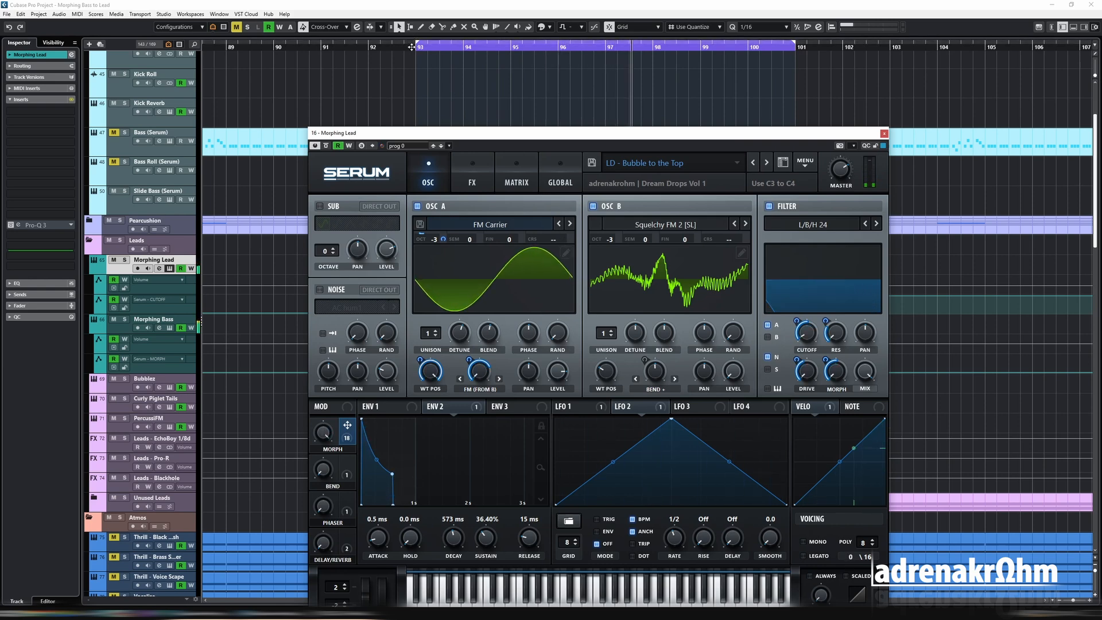
click(417, 48)
key(space)
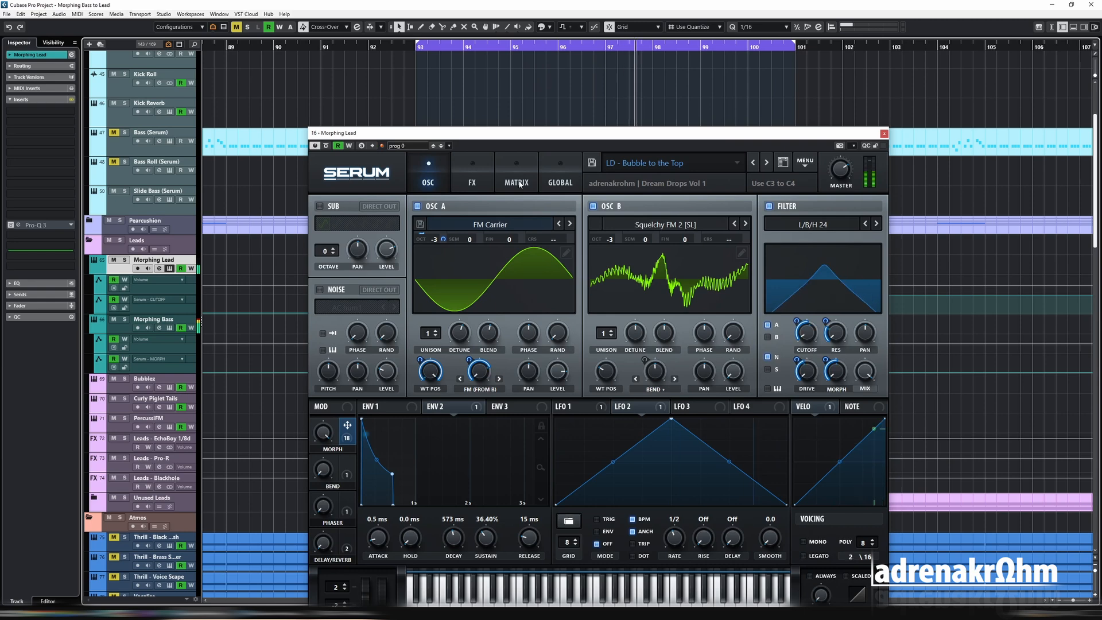
- Bend the Morphing Lead's Serum - CUTOFF automation ramp upward around bar 95 and audition the transition with Serum in view
drag(604, 137, 569, 354)
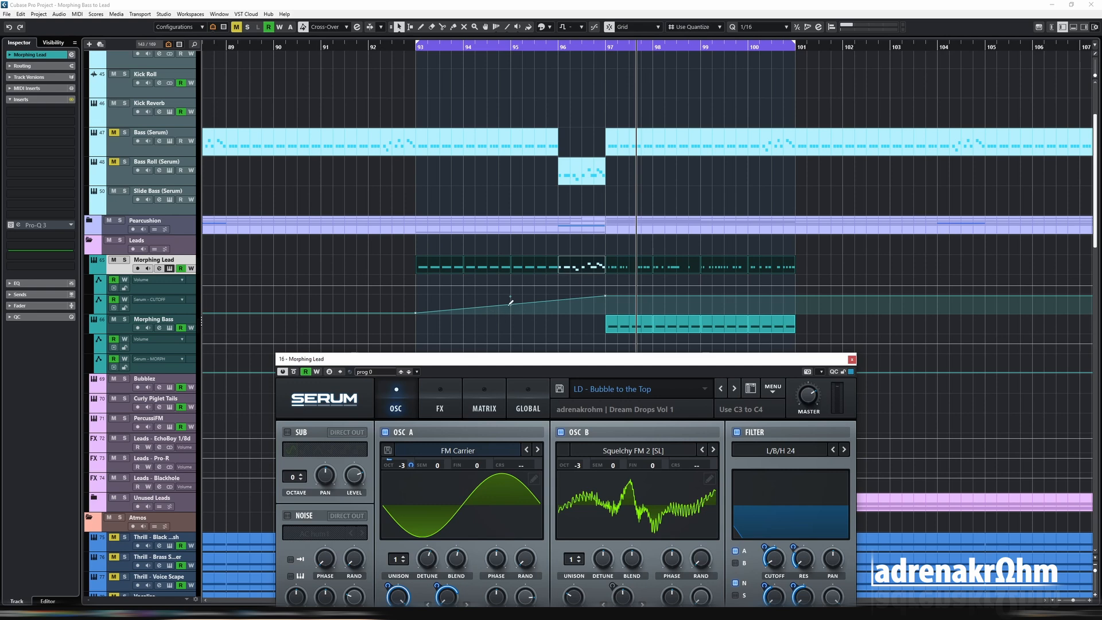
drag(511, 307, 512, 304)
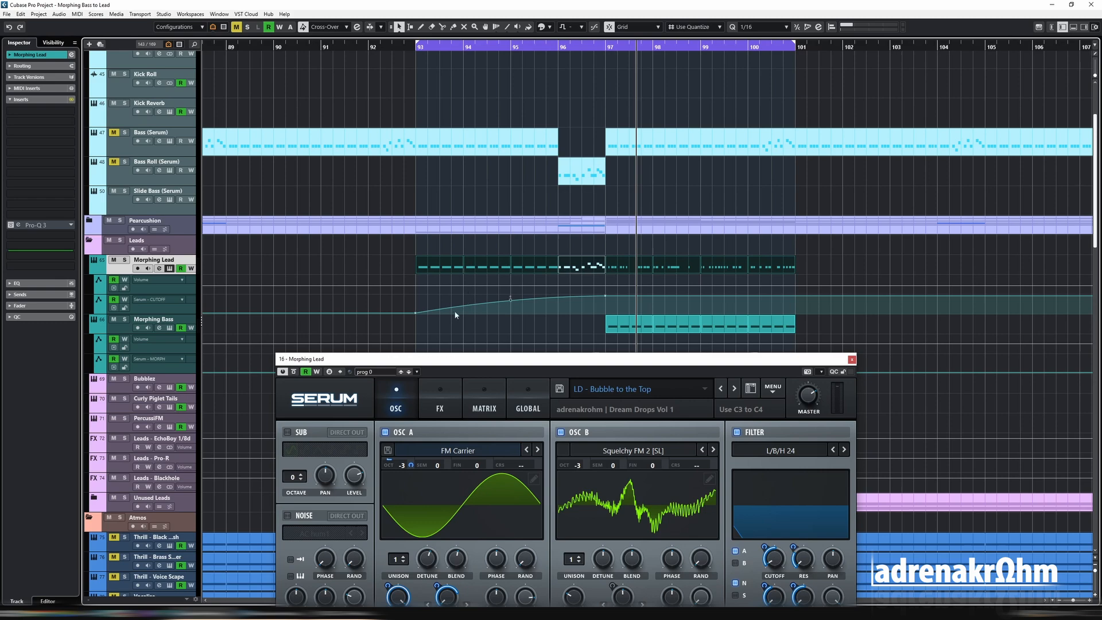
drag(450, 357, 446, 306)
drag(578, 314, 588, 164)
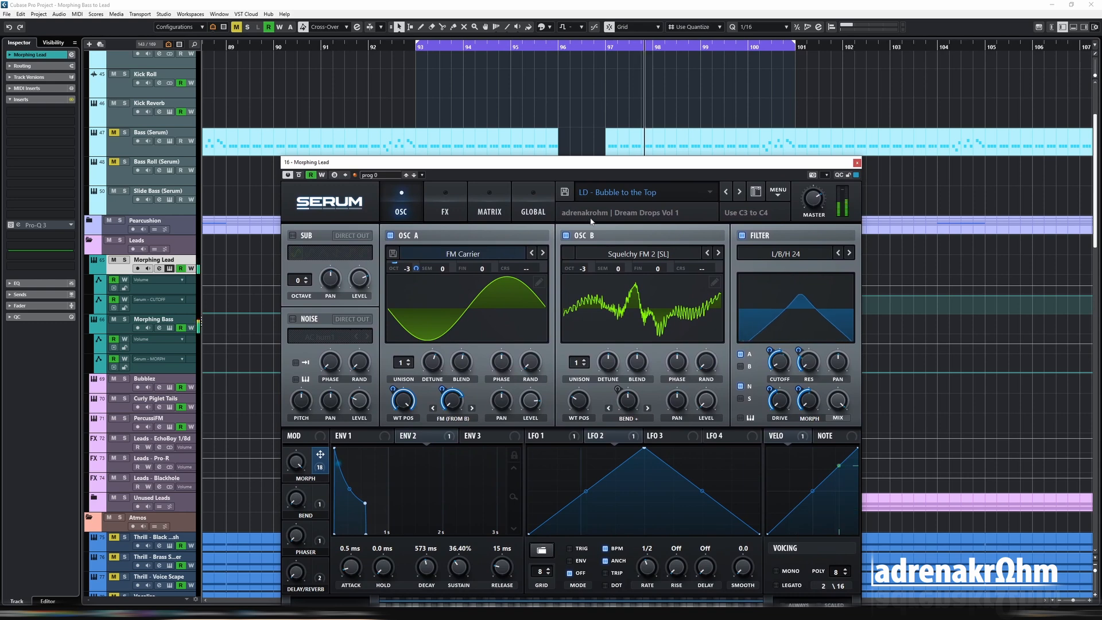
click(536, 48)
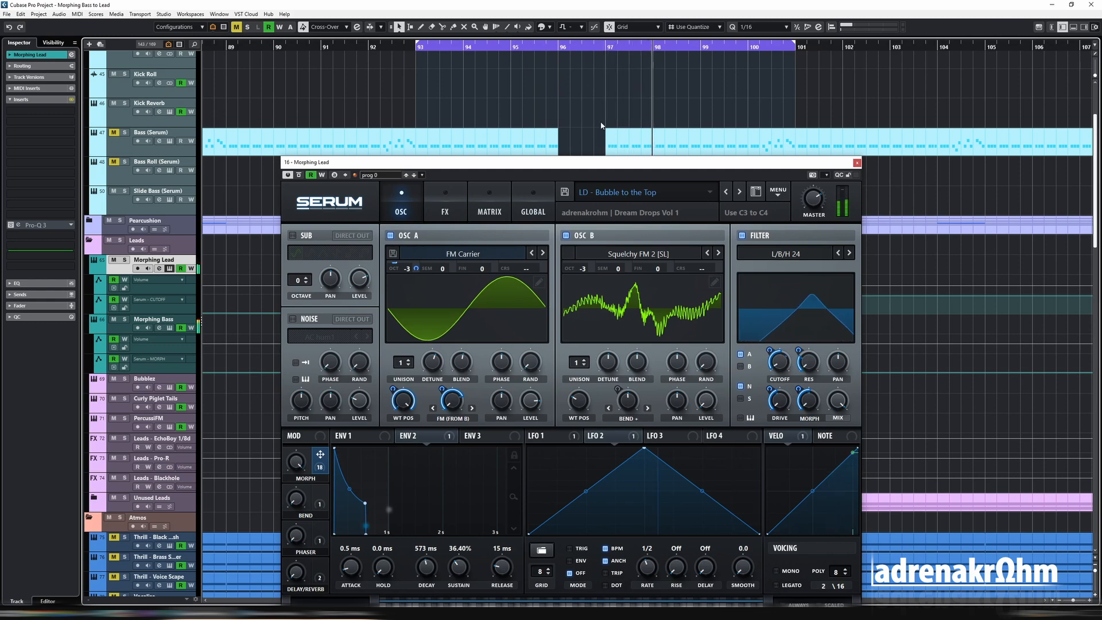
drag(633, 171, 633, 112)
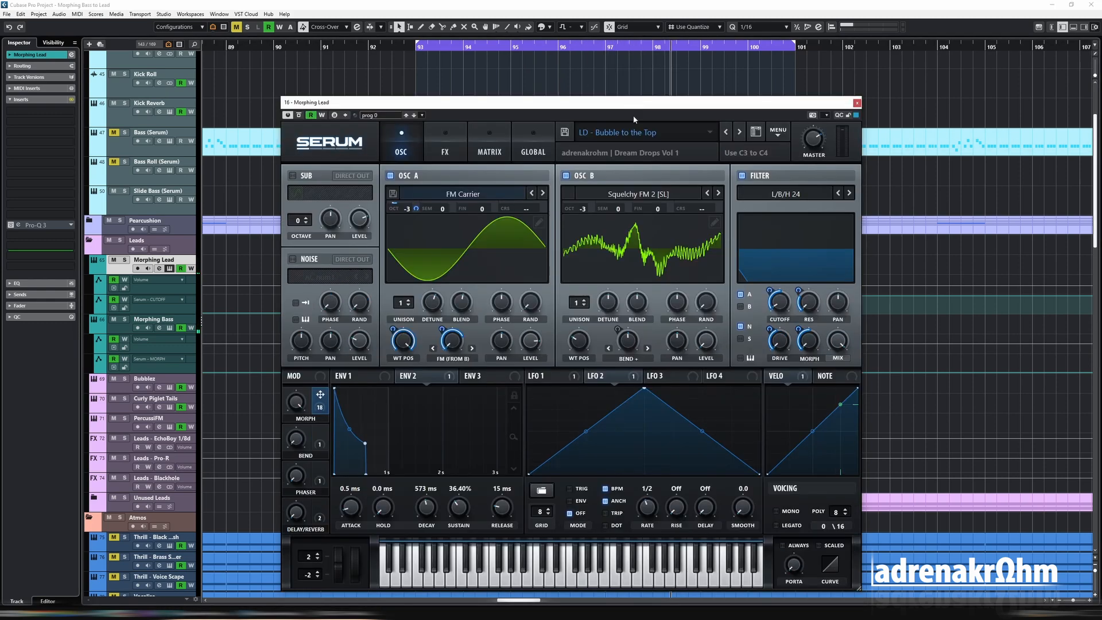